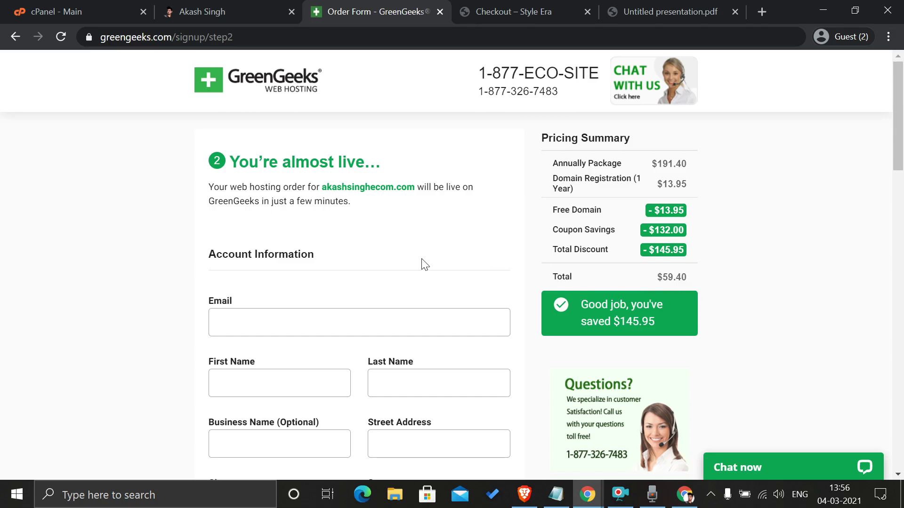
Step: Switch to the Style Era checkout tab showing the £15 Black Printed Coffee Mug order
left_click(519, 6)
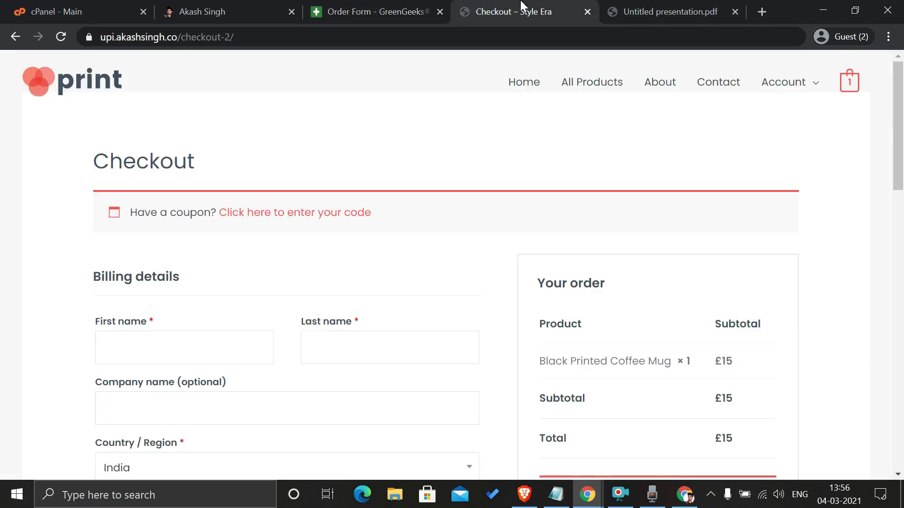
Step: View the Step 1 slide in the presentation PDF, then go back to the cPanel dashboard
left_click(634, 6)
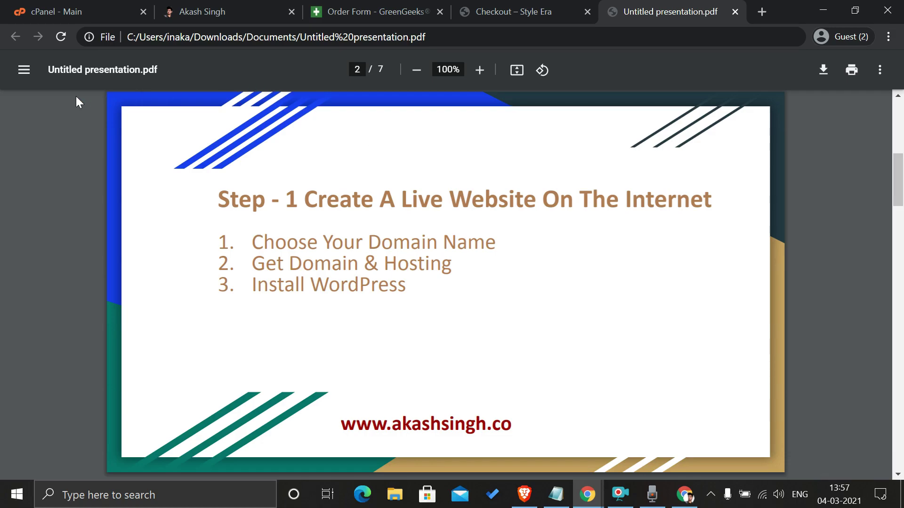
left_click(41, 9)
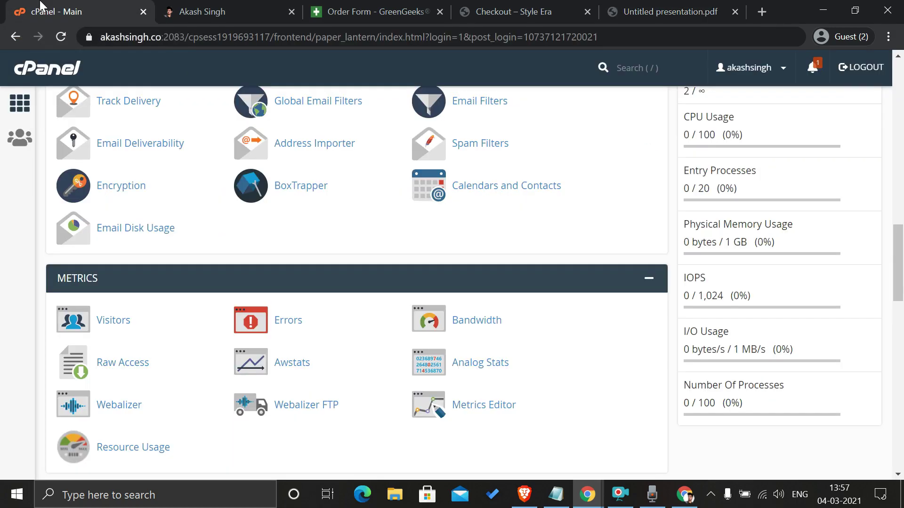
Step: Scroll to cPanel's Software section and launch Softaculous Apps Installer
scroll(174, 230, "up", 20)
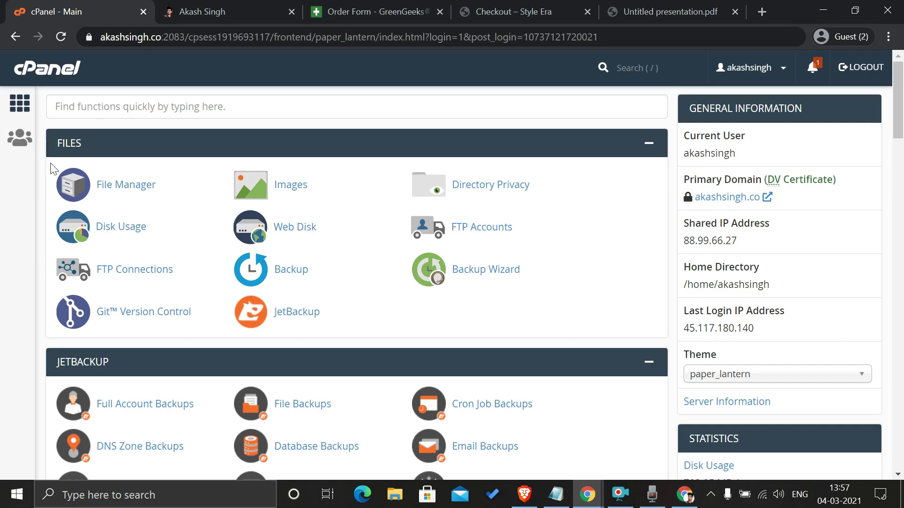
scroll(165, 280, "down", 20)
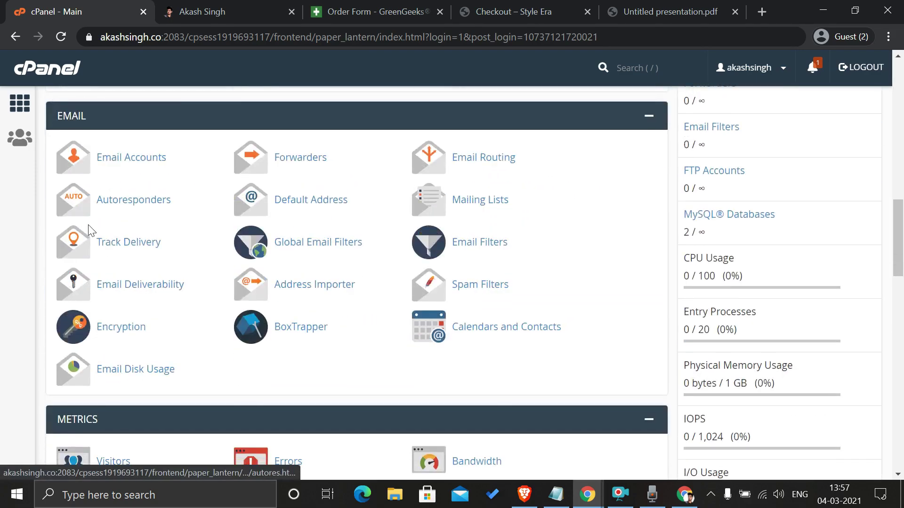
scroll(165, 280, "down", 5)
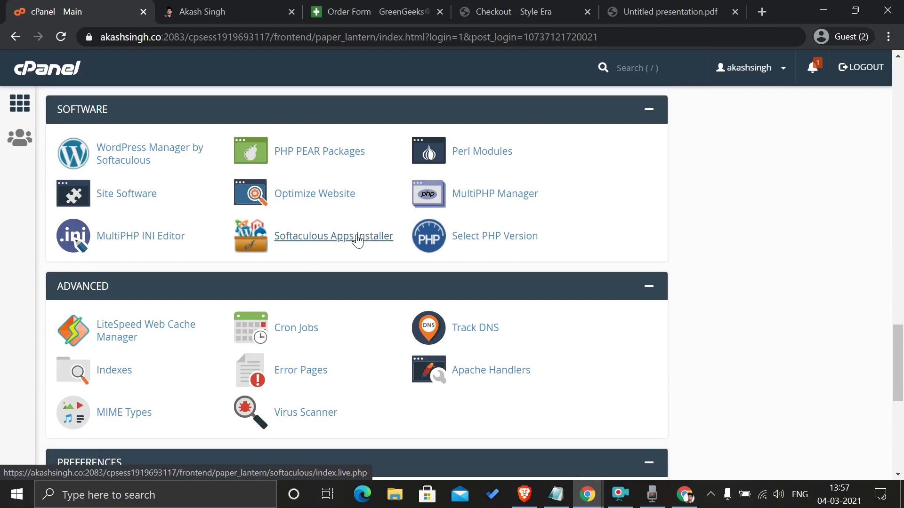
left_click(357, 235)
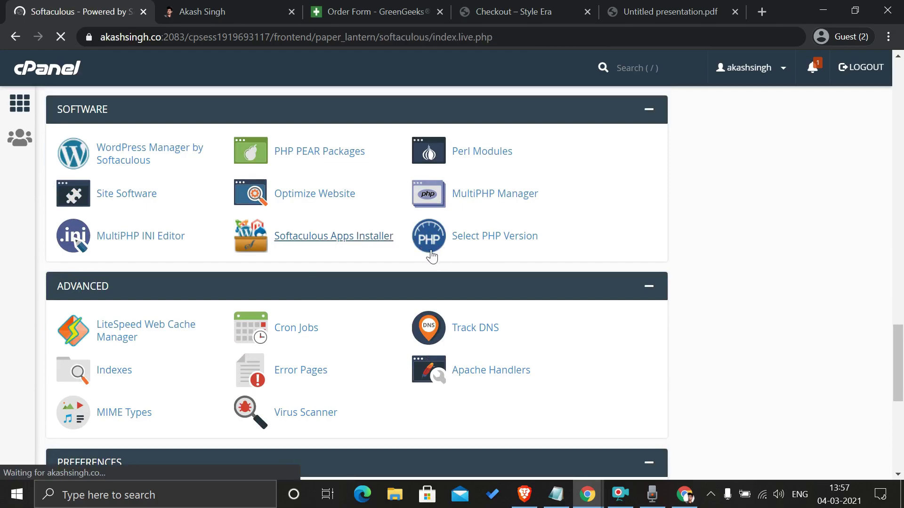
Step: Let Softaculous load and find WordPress at the top of the Top Scripts list
scroll(259, 236, "down", 1)
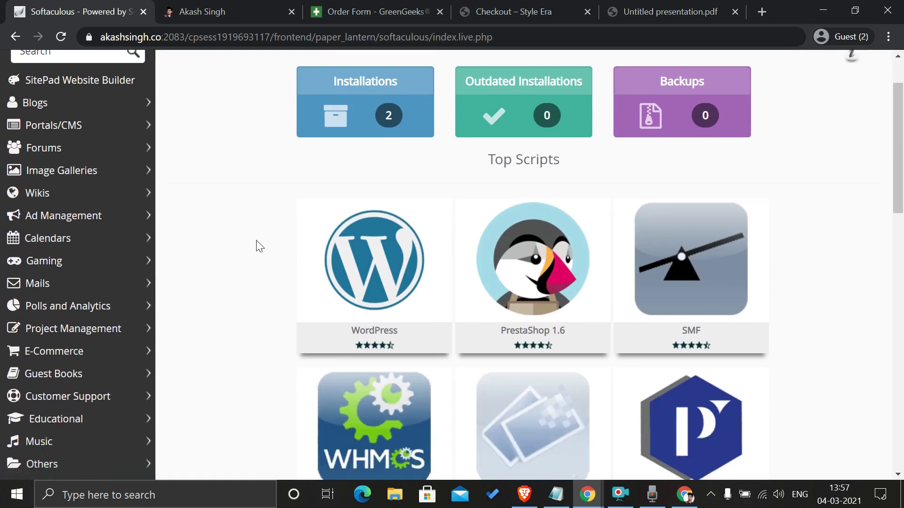
scroll(231, 206, "up", 1)
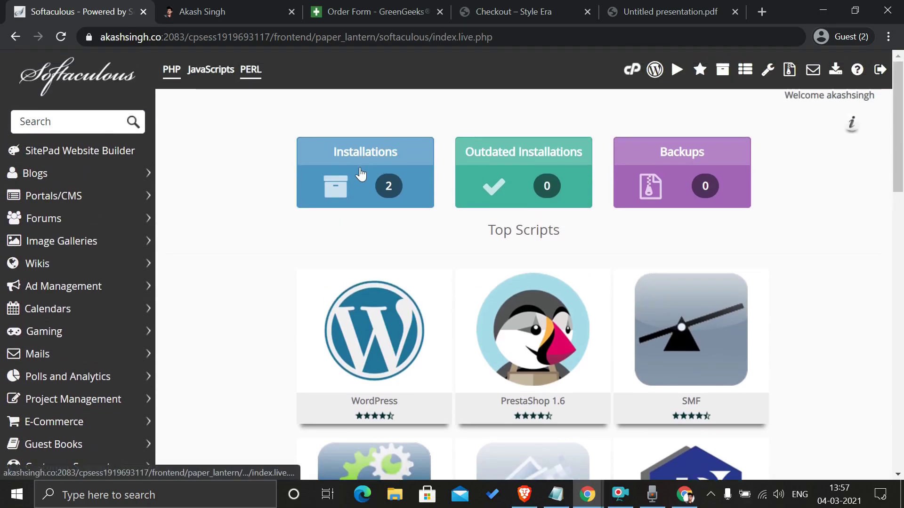
mouse_move(365, 313)
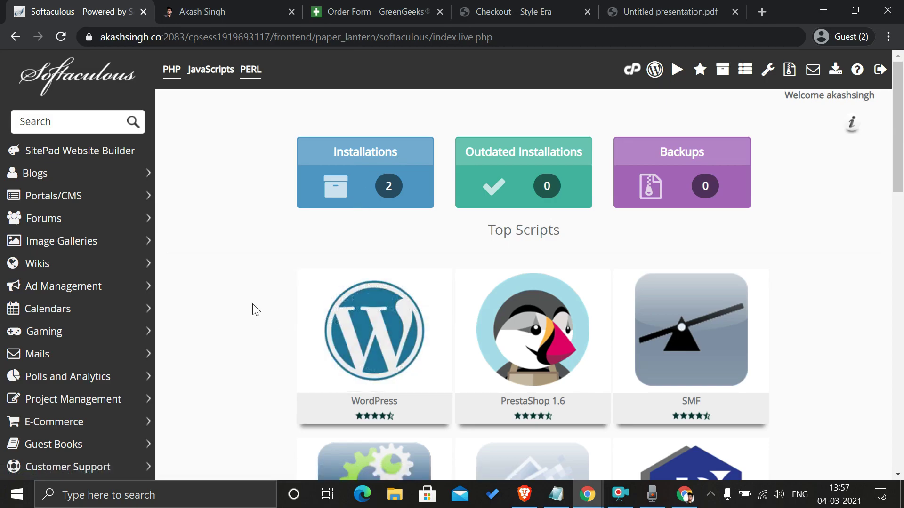
mouse_move(321, 374)
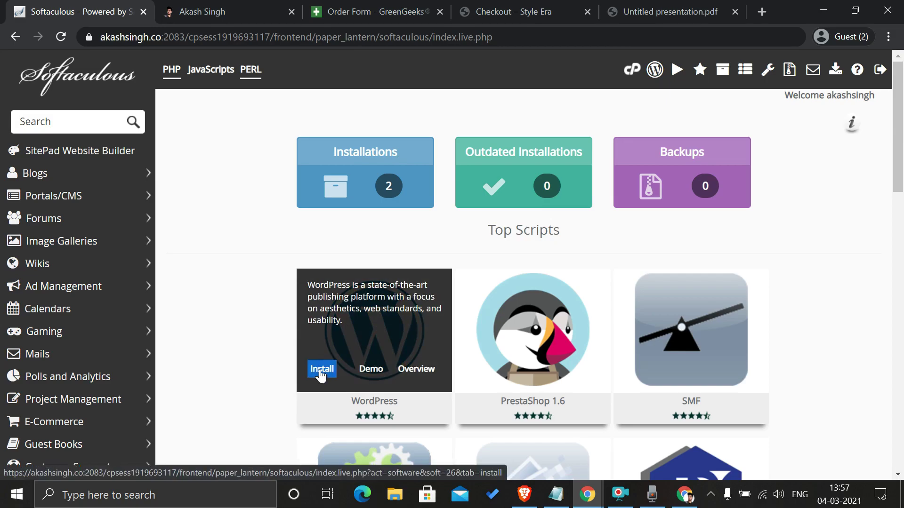
Step: Start a WordPress install and choose ecom.akashsingh.co as the domain
left_click(320, 374)
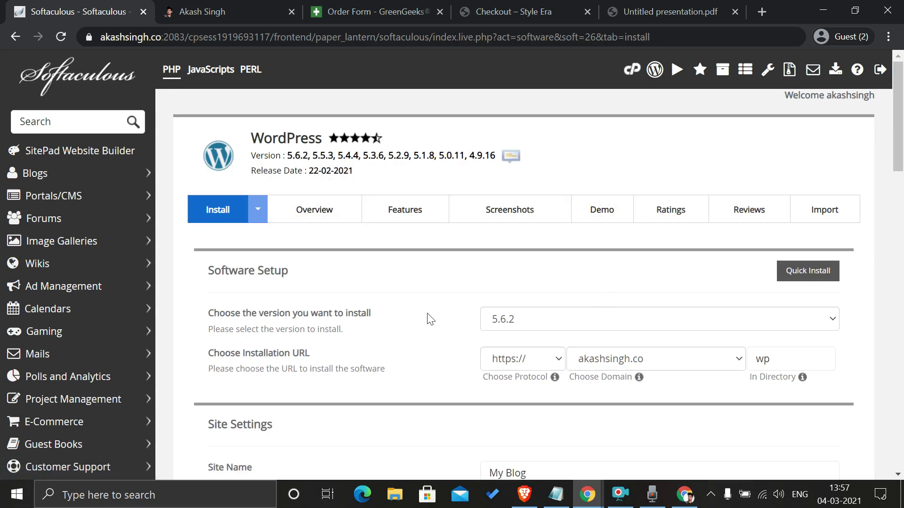
scroll(702, 349, "down", 1)
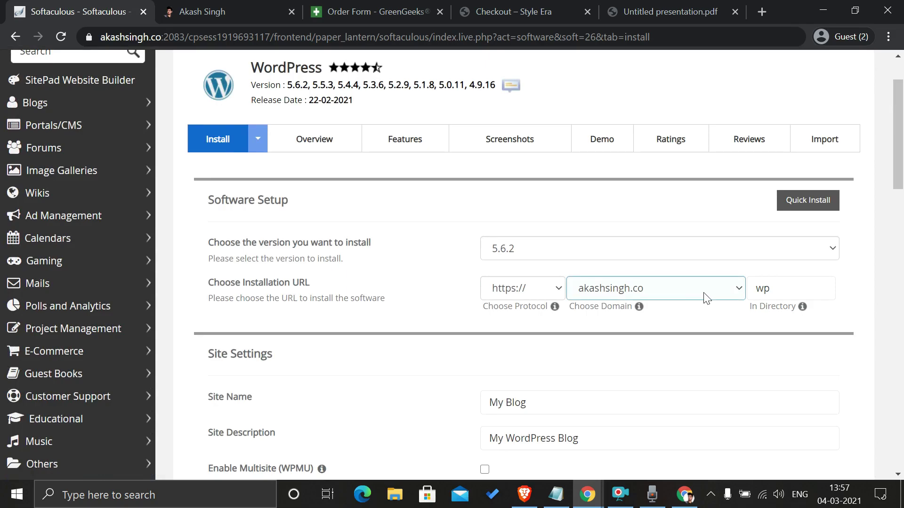
left_click(706, 298)
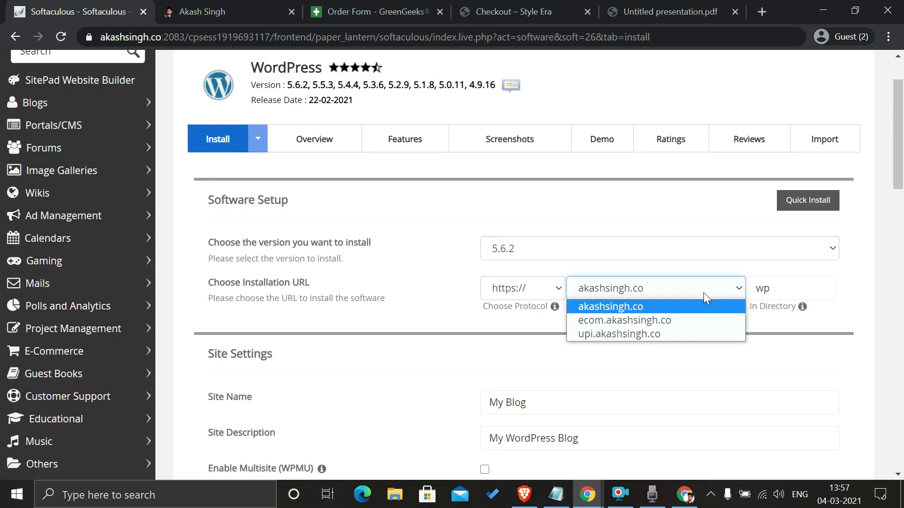
left_click(637, 318)
Step: Clear 'wp' from In Directory so WordPress installs at the domain root
left_click(811, 286)
double_click(811, 286)
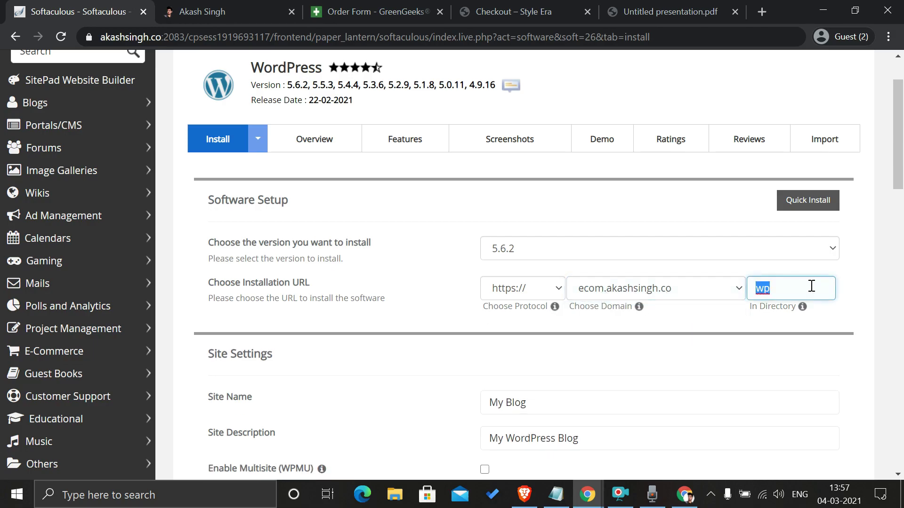
left_click(643, 330)
left_click(802, 288)
key("BackSpace")
key("BackSpace")
left_click(709, 319)
scroll(708, 318, "down", 2)
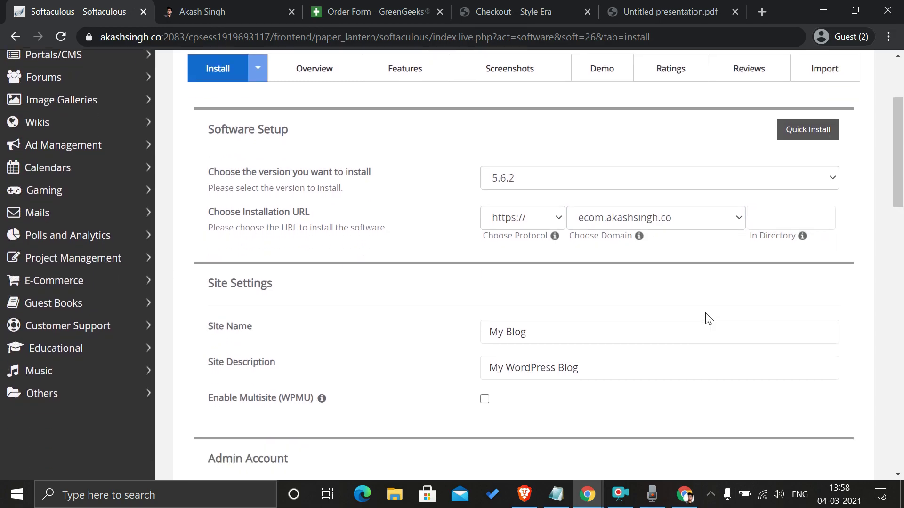
scroll(709, 318, "down", 2)
left_click(515, 263)
Step: Replace the default site name My Blog with E-Com
triple_click(515, 264)
type("E")
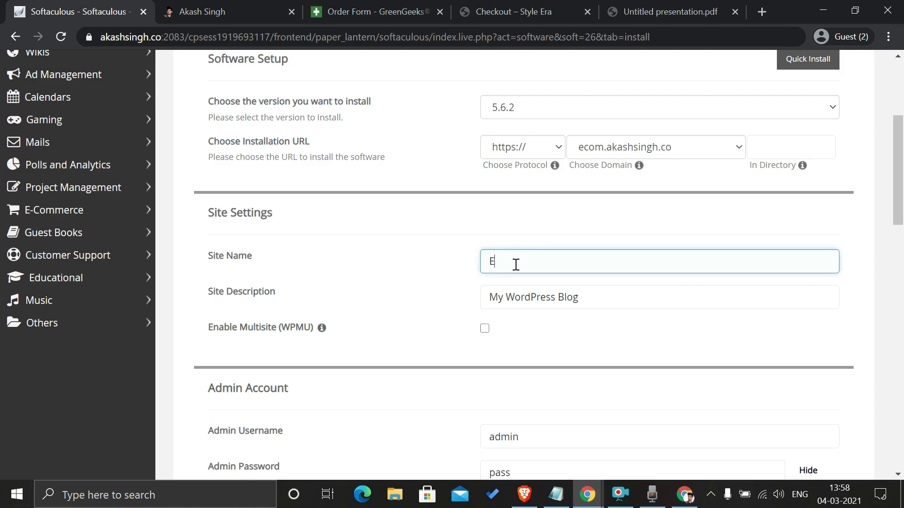
type("-Com")
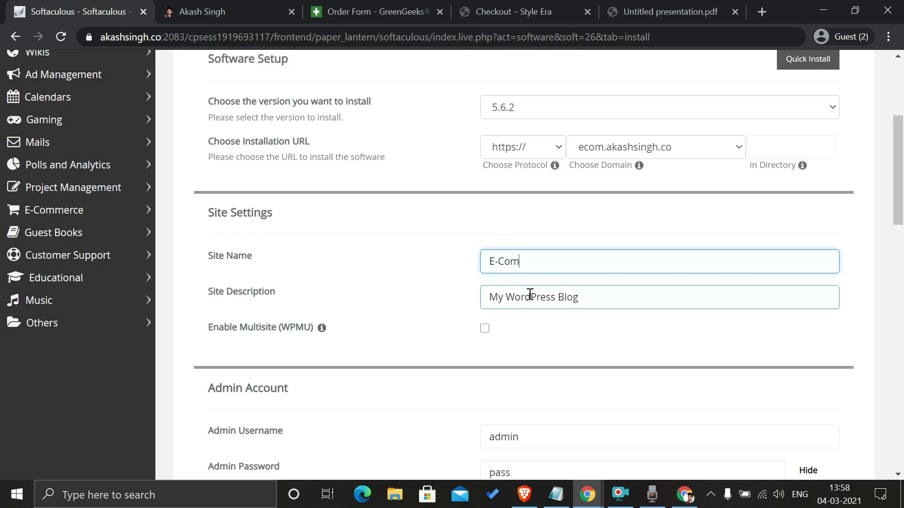
left_click(556, 355)
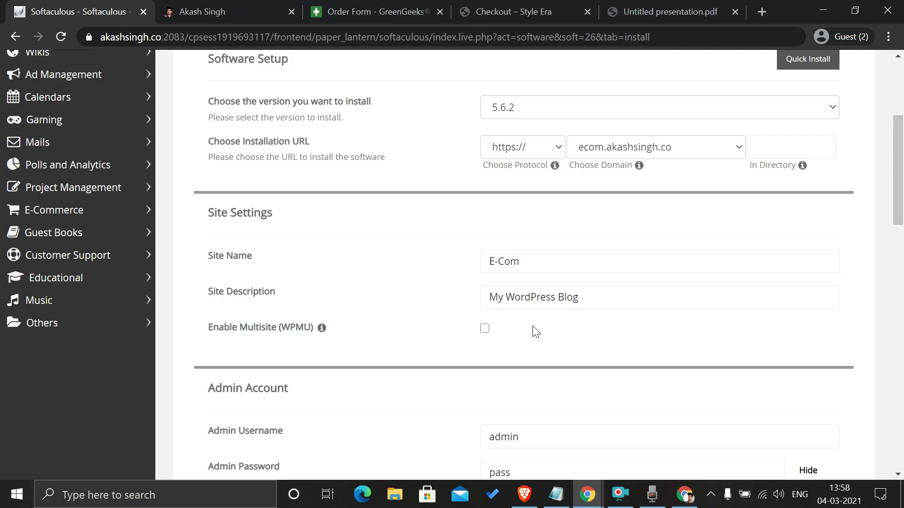
scroll(569, 335, "down", 1)
scroll(429, 341, "down", 1)
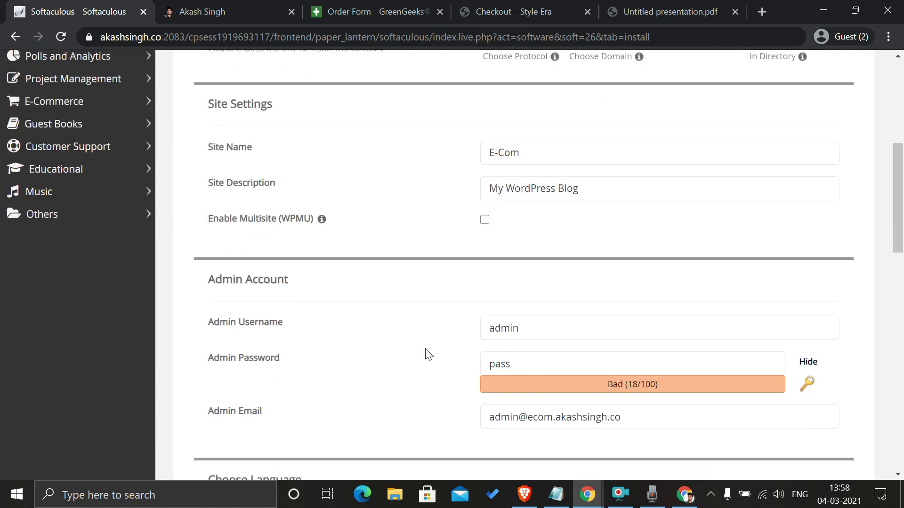
Step: Set the admin username and a new admin password
left_click(503, 301)
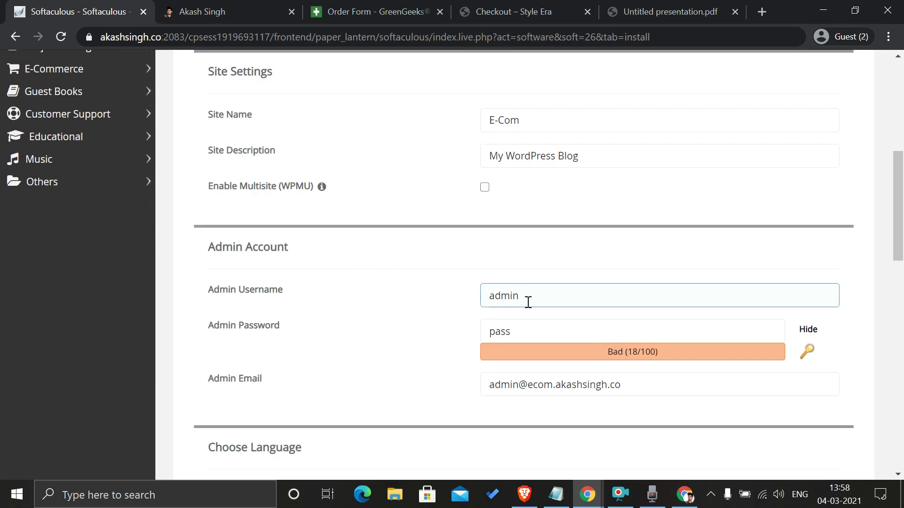
double_click(508, 298)
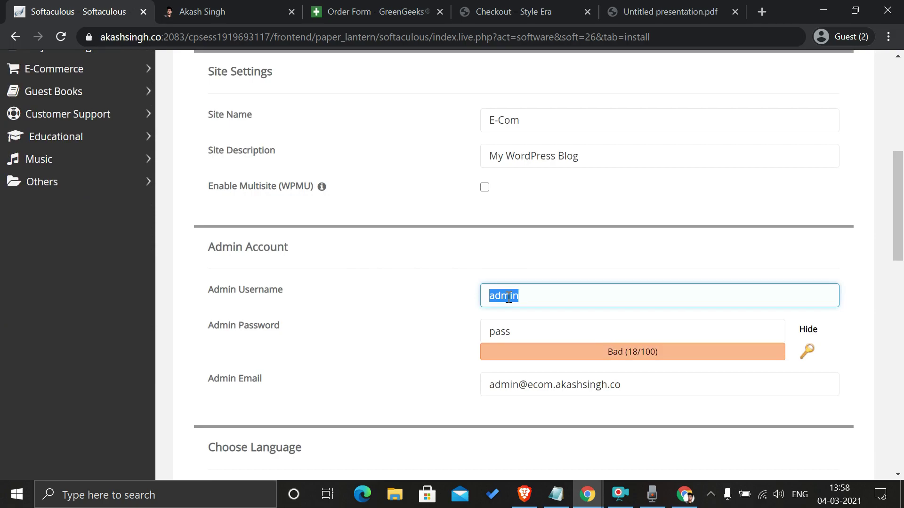
type("Akash")
left_click(807, 329)
left_click(606, 334)
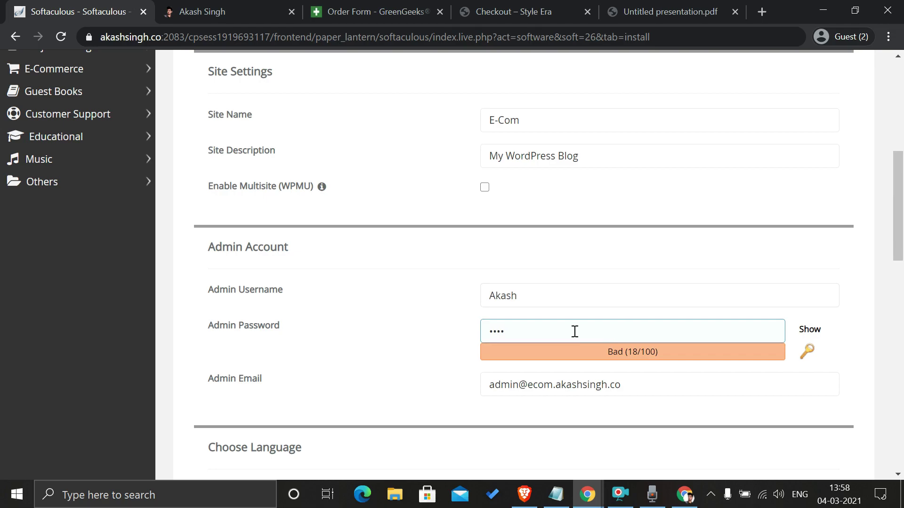
key("ctrl+a")
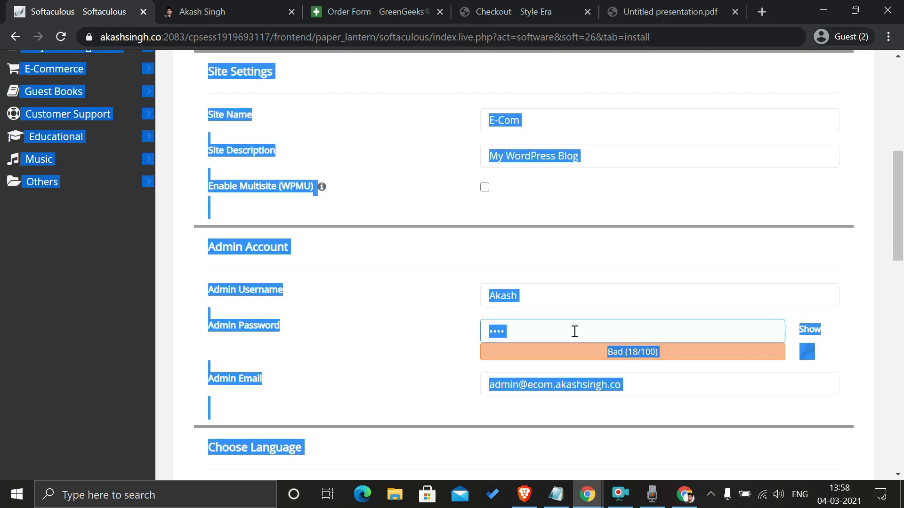
double_click(575, 331)
type("********")
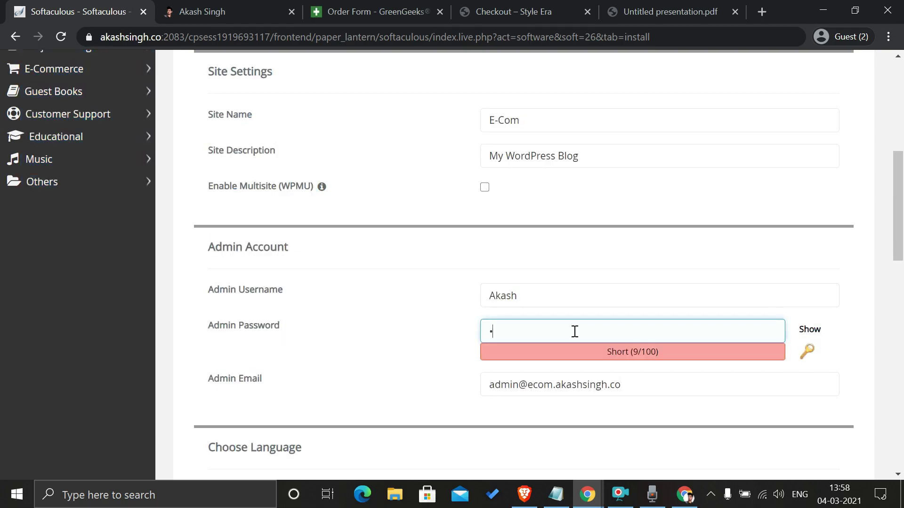
type("*")
Step: Replace the default admin email with the admin's e-mail address
left_click(552, 379)
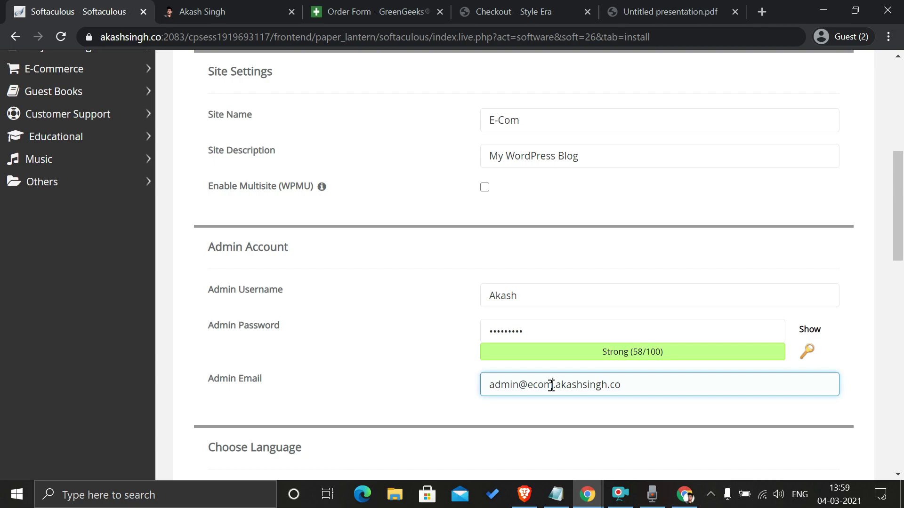
triple_click(551, 386)
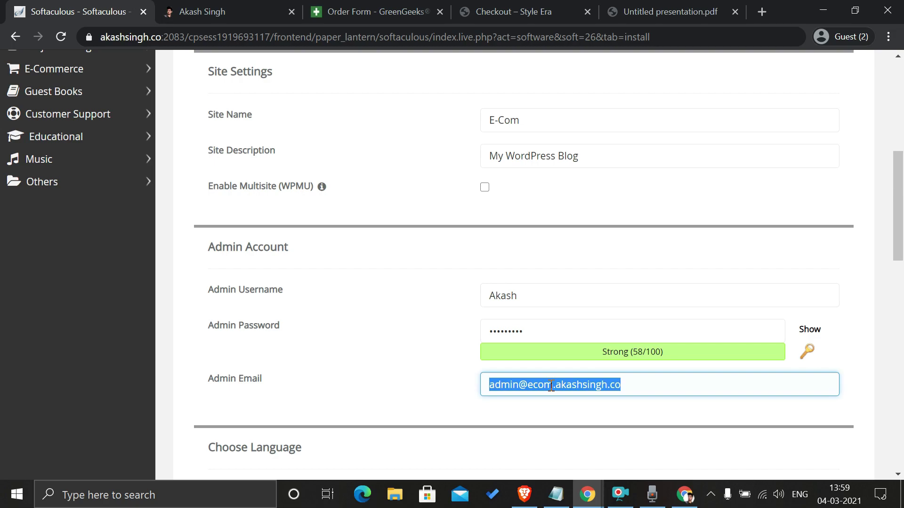
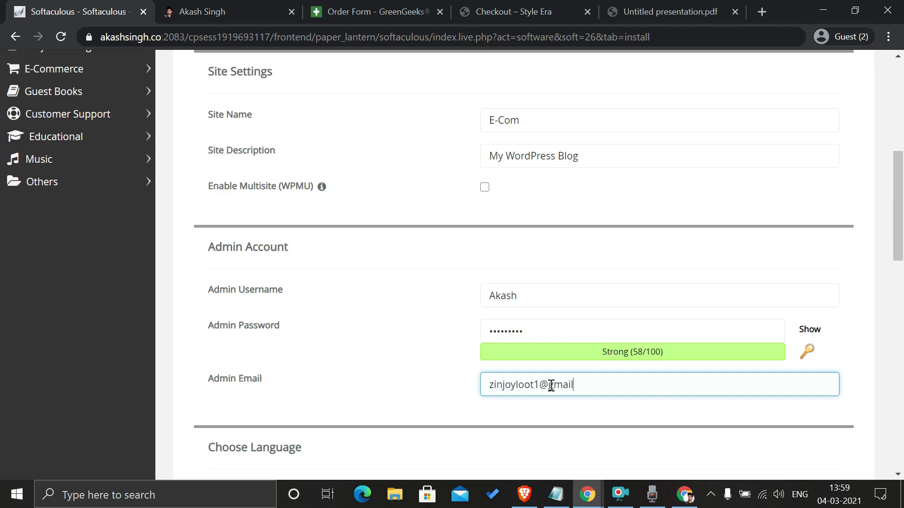
left_click(455, 380)
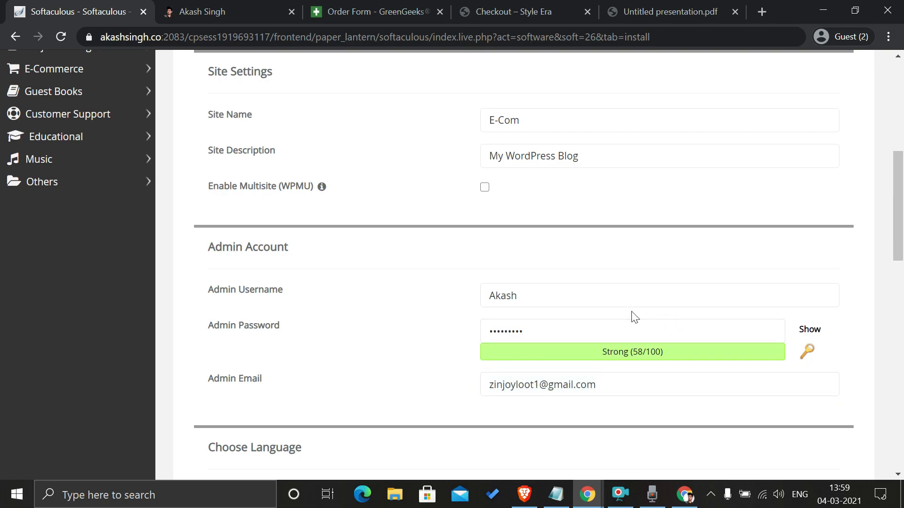
scroll(510, 379, "down", 6)
scroll(512, 379, "down", 10)
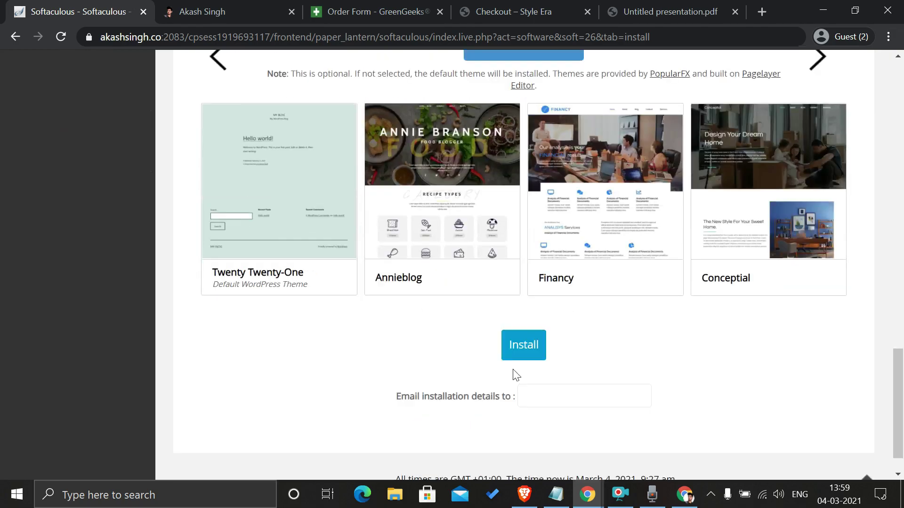
left_click(524, 347)
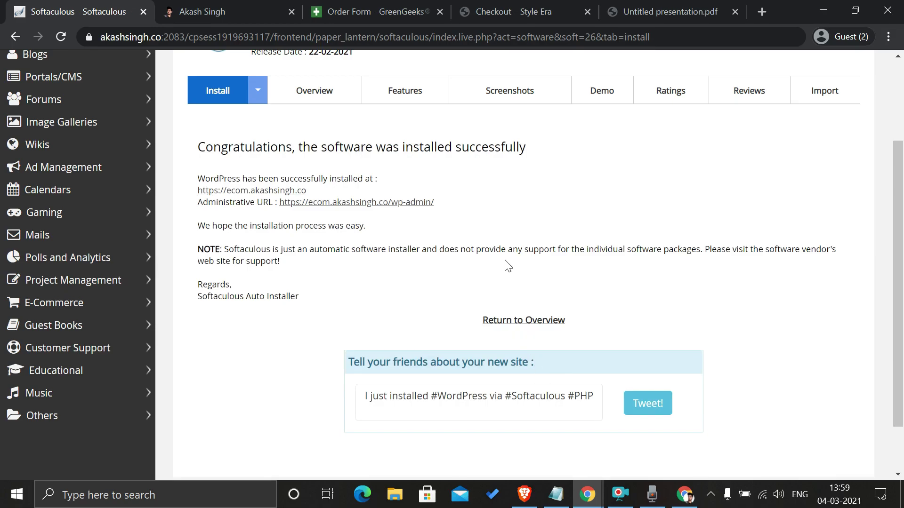
left_click(282, 191)
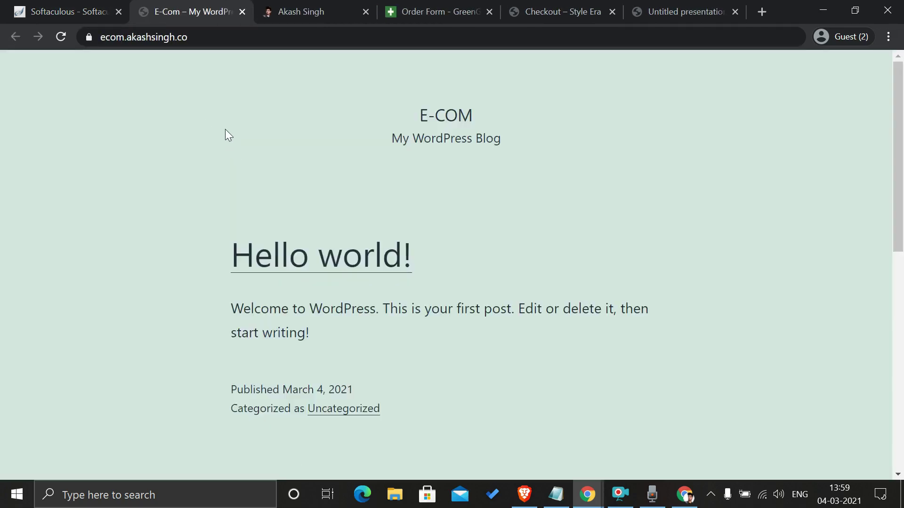
Step: Check the new E-COM site's ecom subdomain address, then return to the presentation's Step 1 slide
left_click_drag(100, 38, 125, 38)
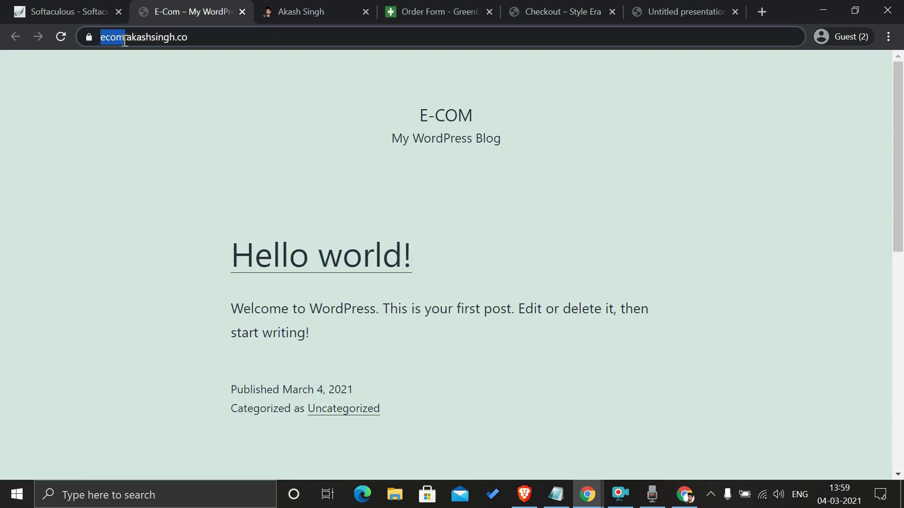
left_click(201, 94)
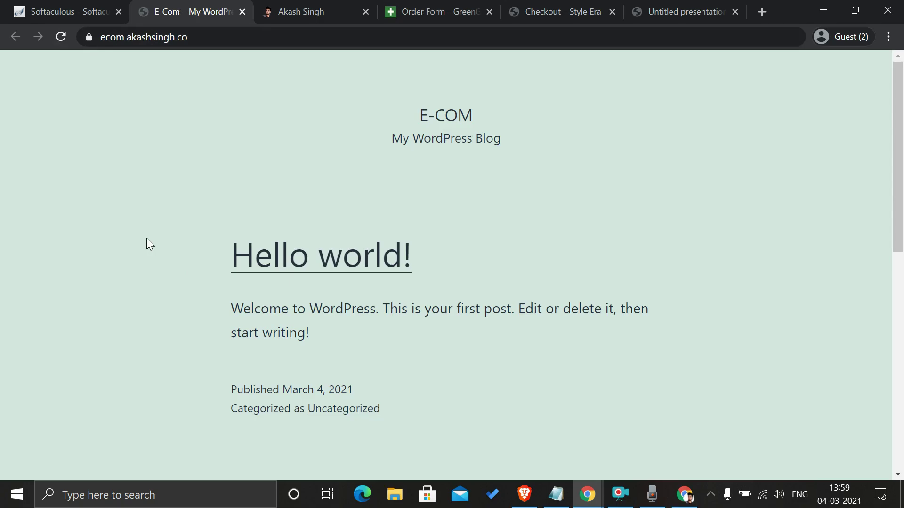
left_click(678, 7)
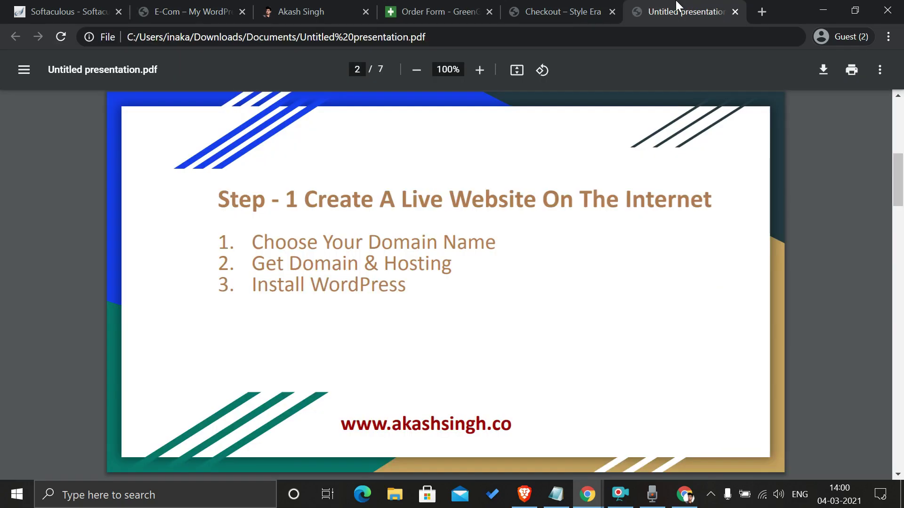
Step: Read the Step 2 slide, then load the E-Com site's /login page
key("Right")
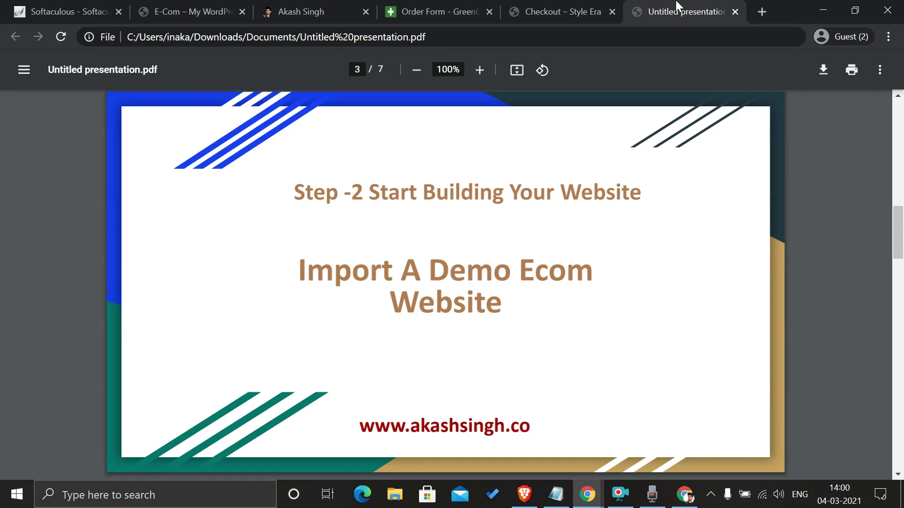
left_click(197, 5)
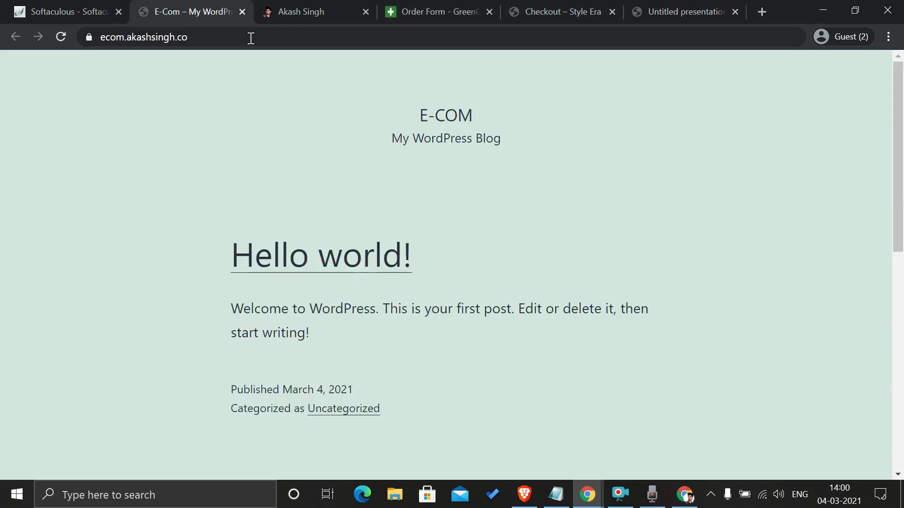
left_click(679, 8)
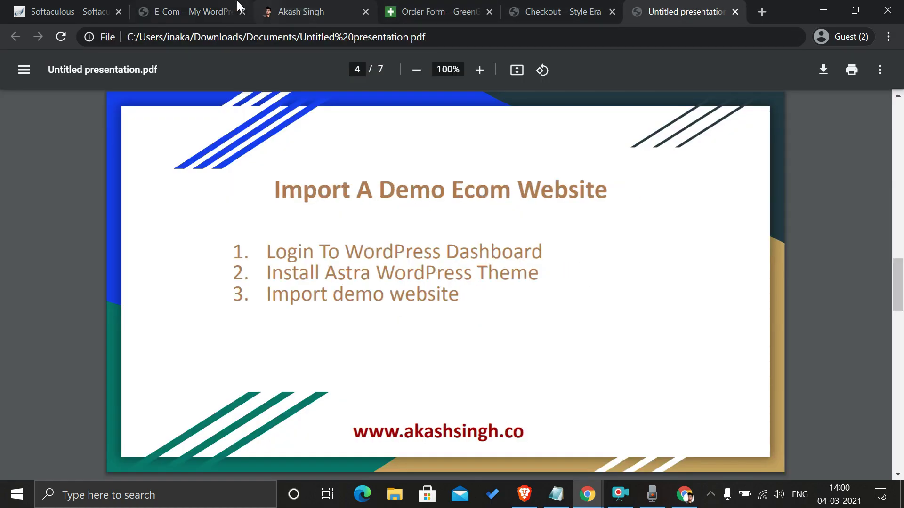
left_click(201, 6)
left_click(206, 37)
left_click_drag(206, 36, 208, 38)
key("Right")
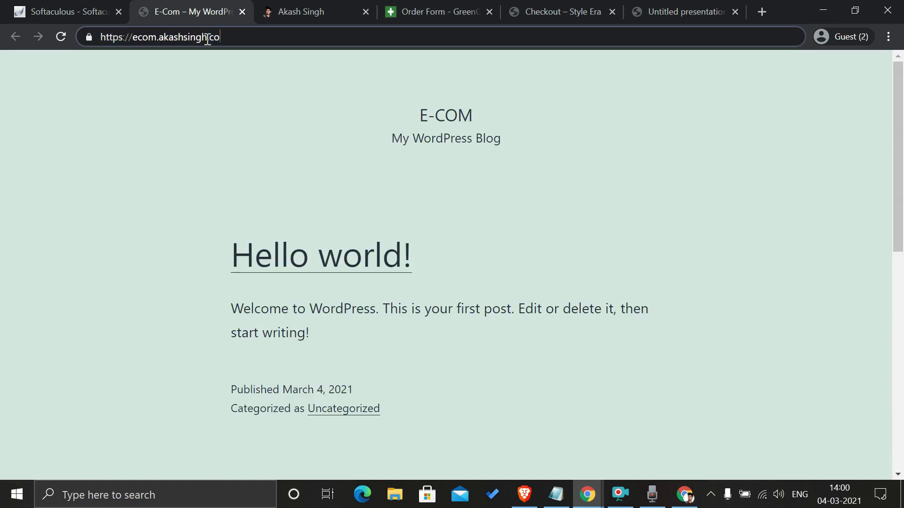
type("/")
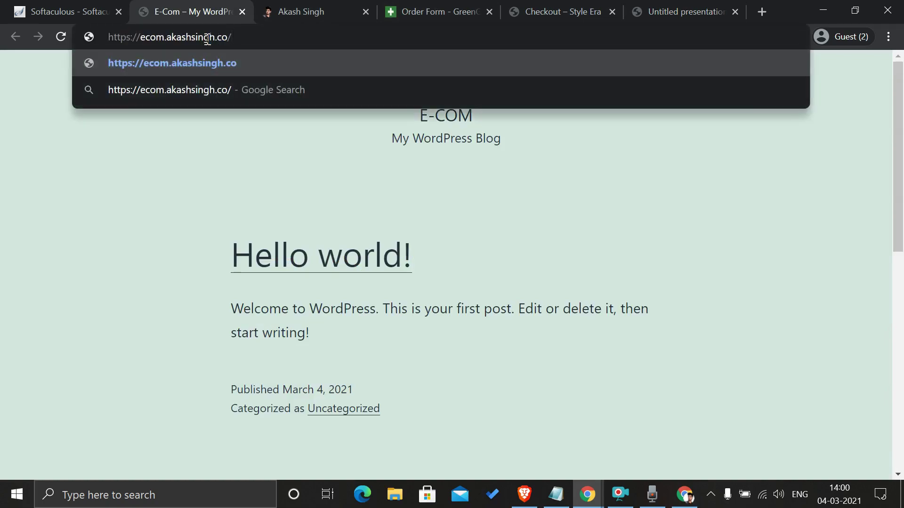
type("login")
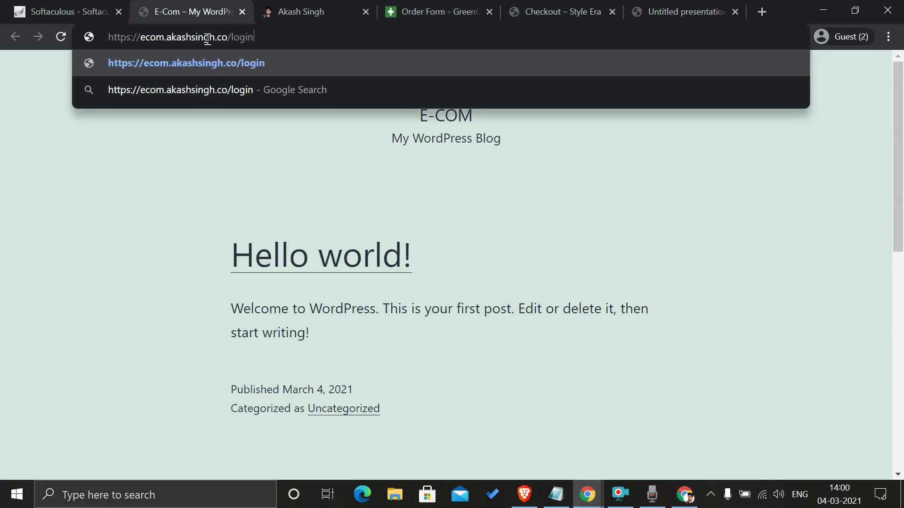
key("Return")
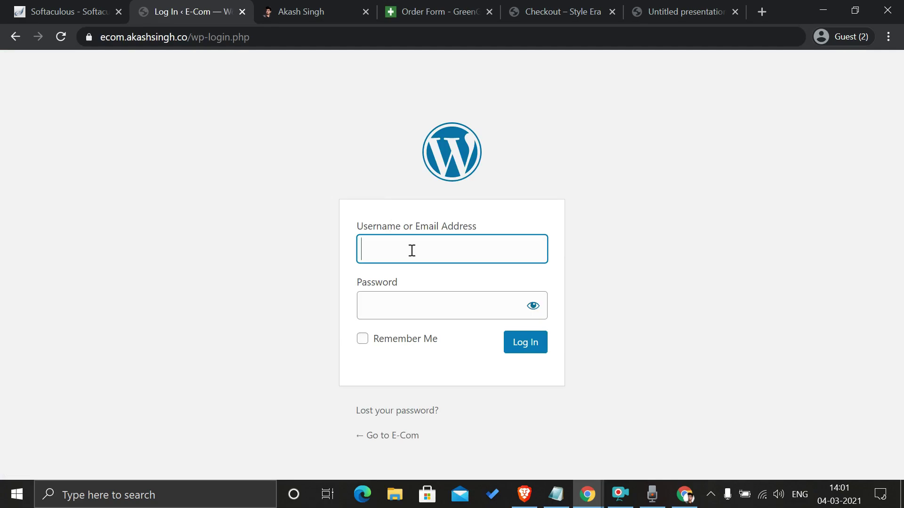
Step: Log in to WordPress admin with the admin username and password
type("Akash")
key("Tab")
type("••")
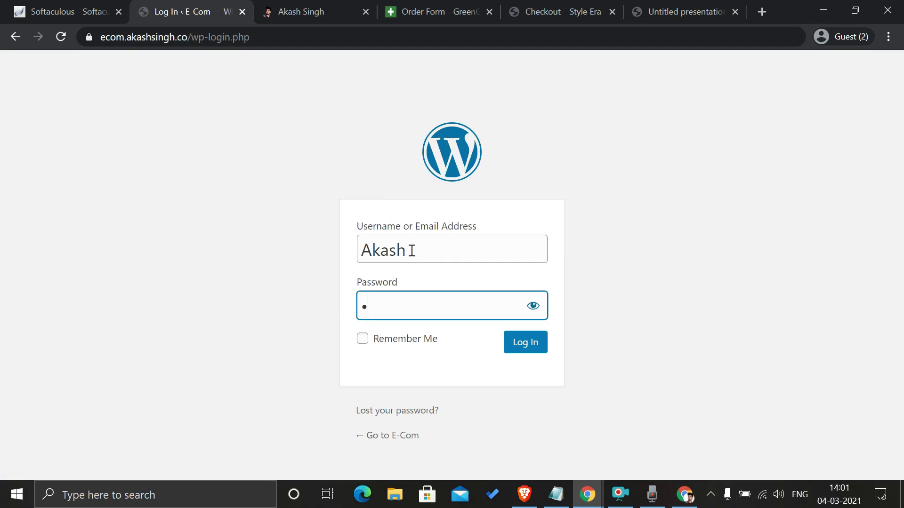
key("BackSpace")
type("••••••••")
left_click(528, 337)
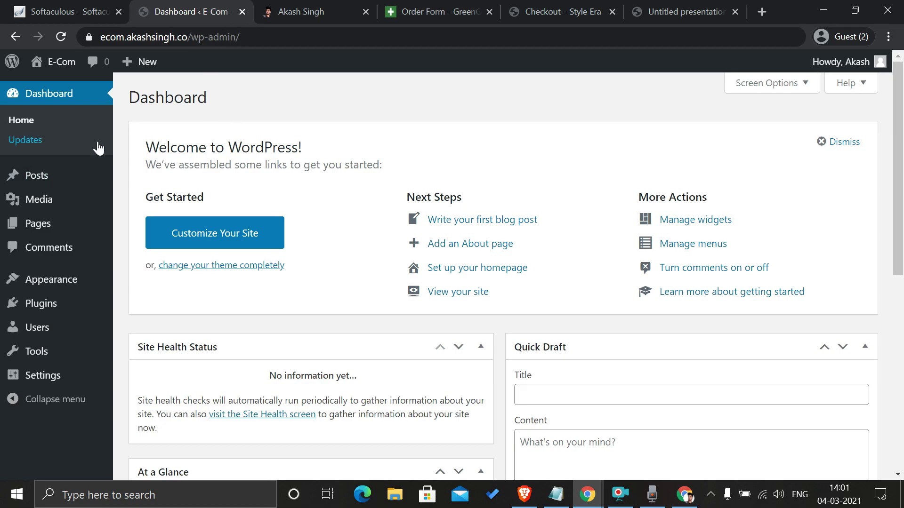
left_click(666, 6)
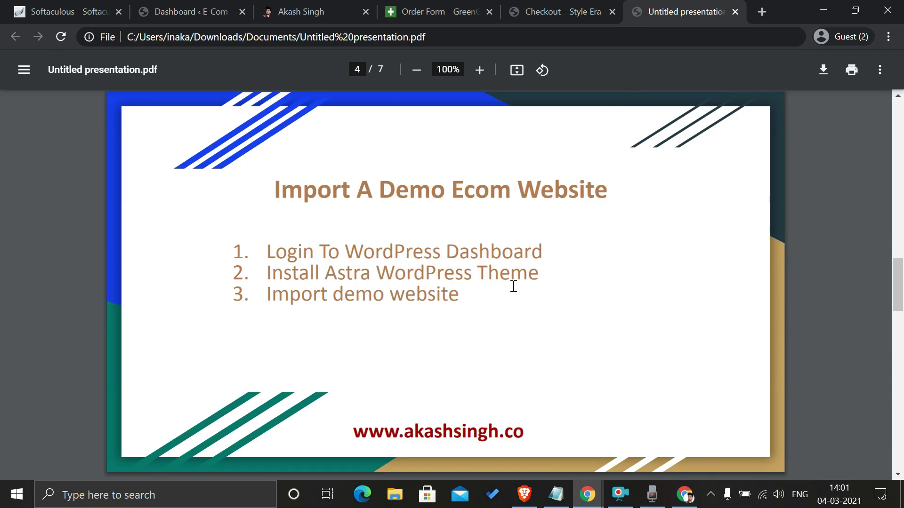
left_click(166, 7)
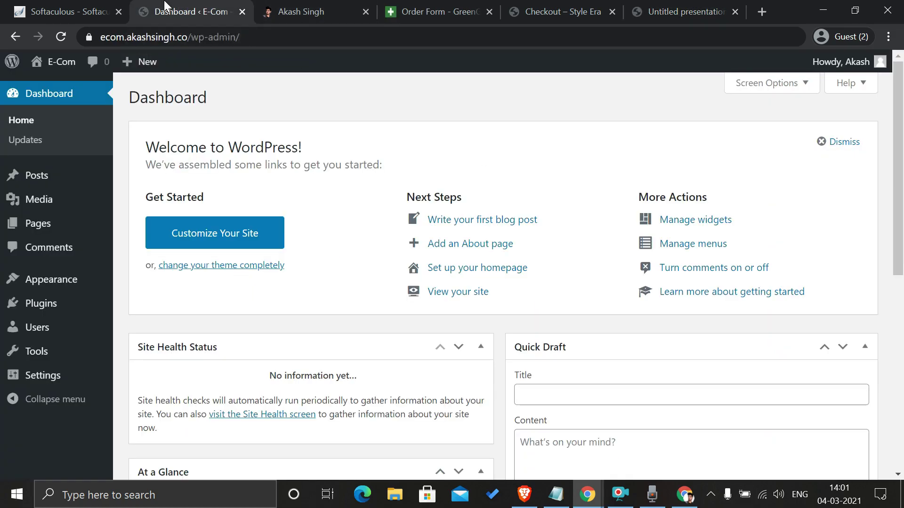
mouse_move(88, 279)
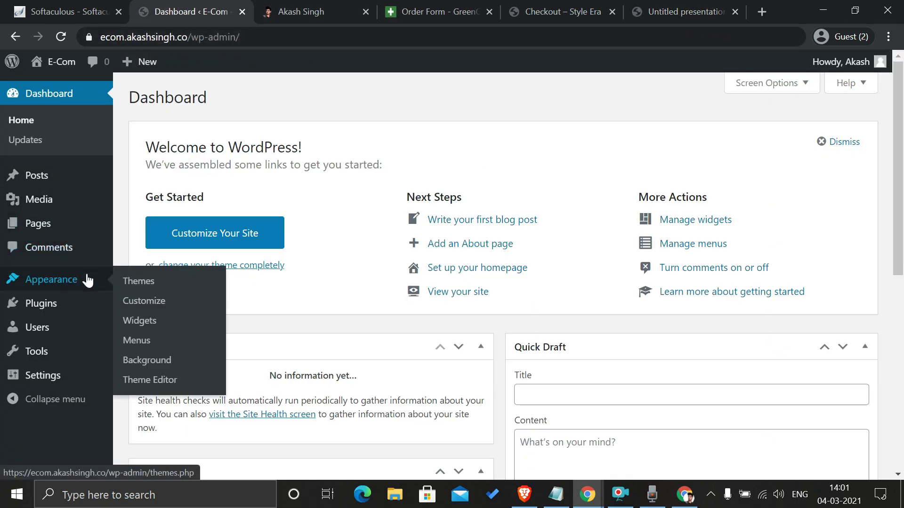
Step: Search Add New themes for ASTRA, then install and activate the Astra theme
left_click(143, 288)
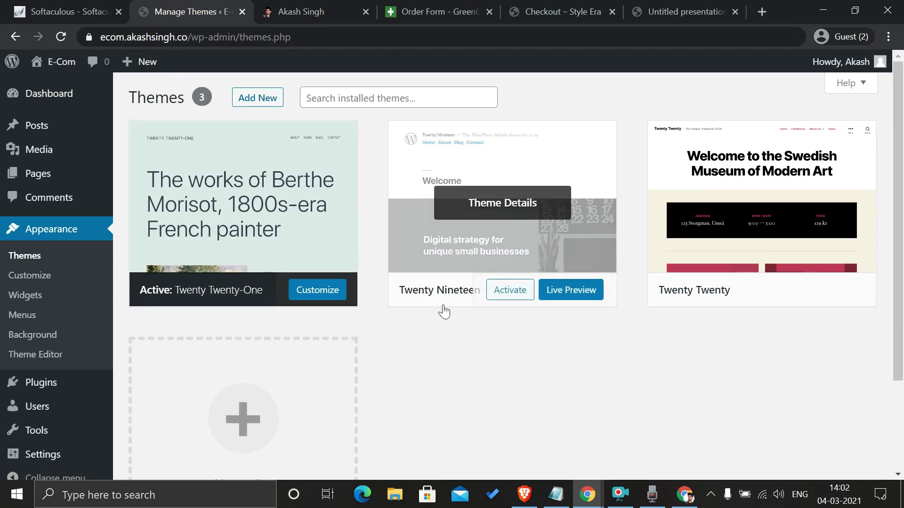
mouse_move(473, 230)
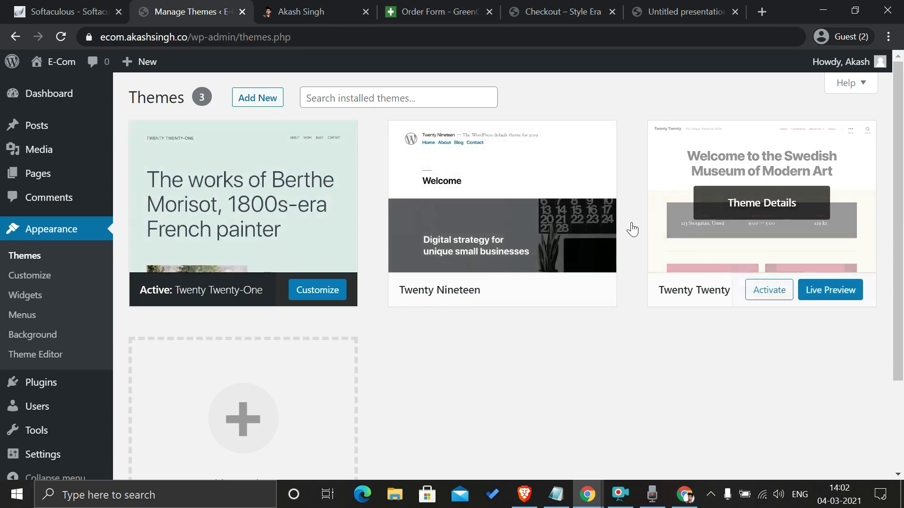
left_click(259, 104)
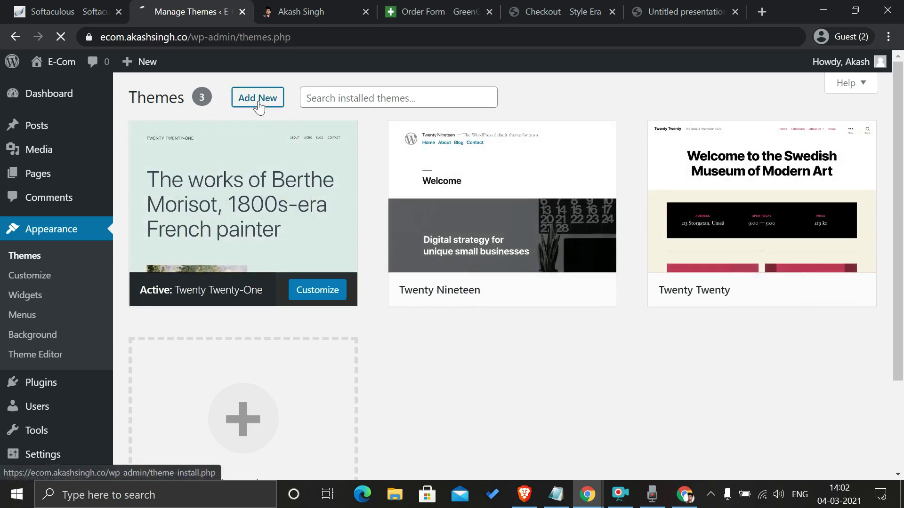
left_click(704, 141)
type("ASTRA")
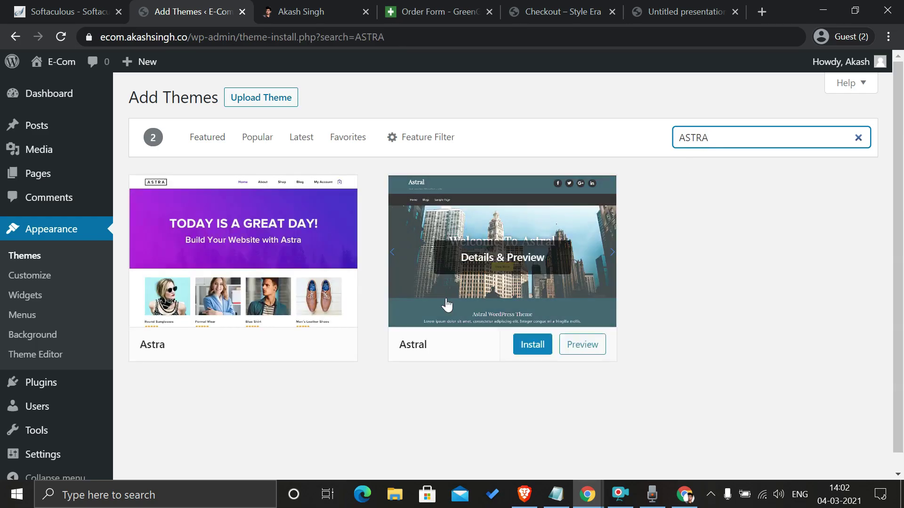
mouse_move(242, 363)
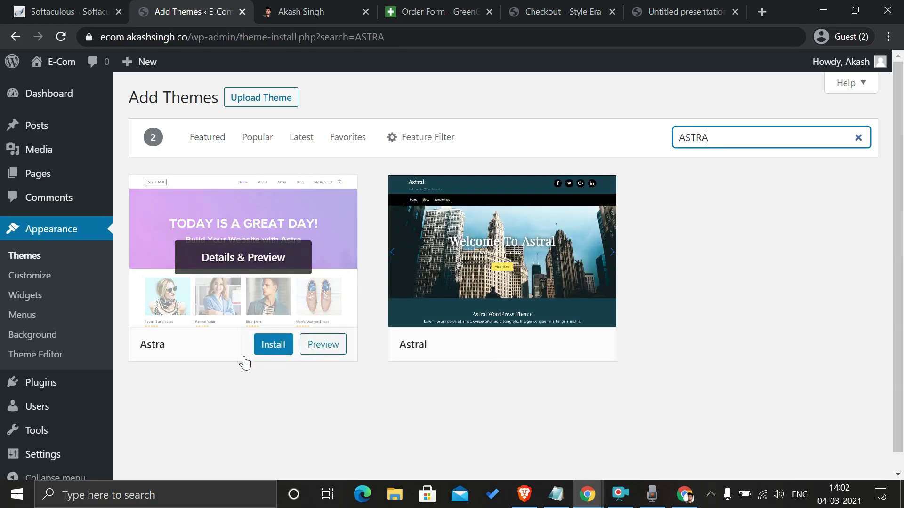
left_click(272, 346)
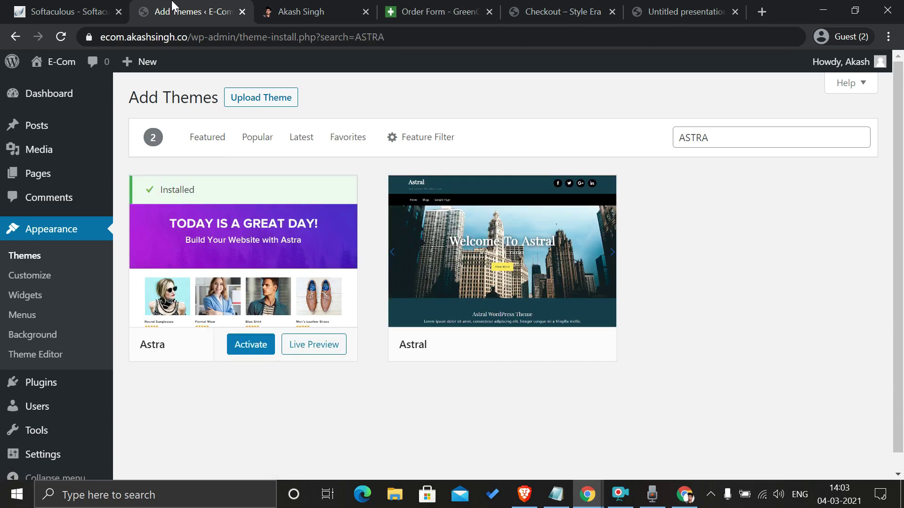
left_click(250, 349)
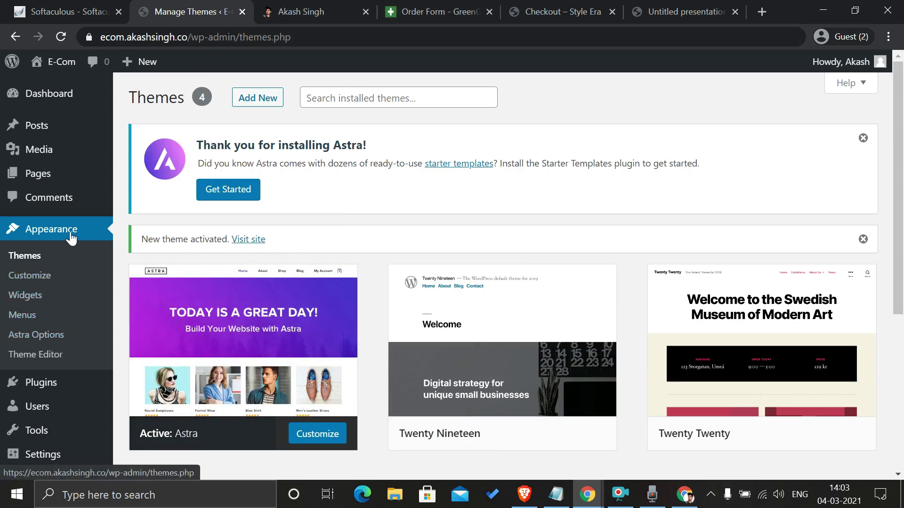
Step: Install the Starter Templates importer from Astra Options and choose Elementor as the page builder
left_click(48, 335)
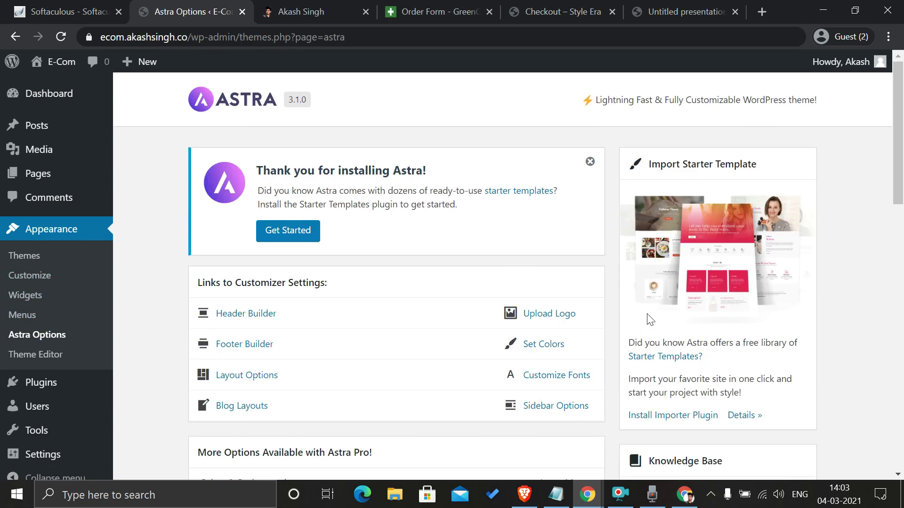
scroll(649, 318, "down", 2)
left_click(658, 351)
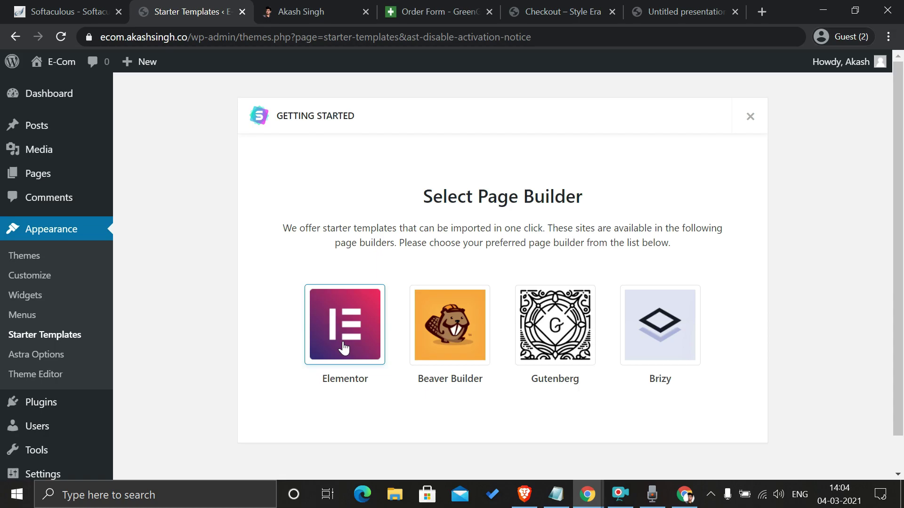
left_click(344, 348)
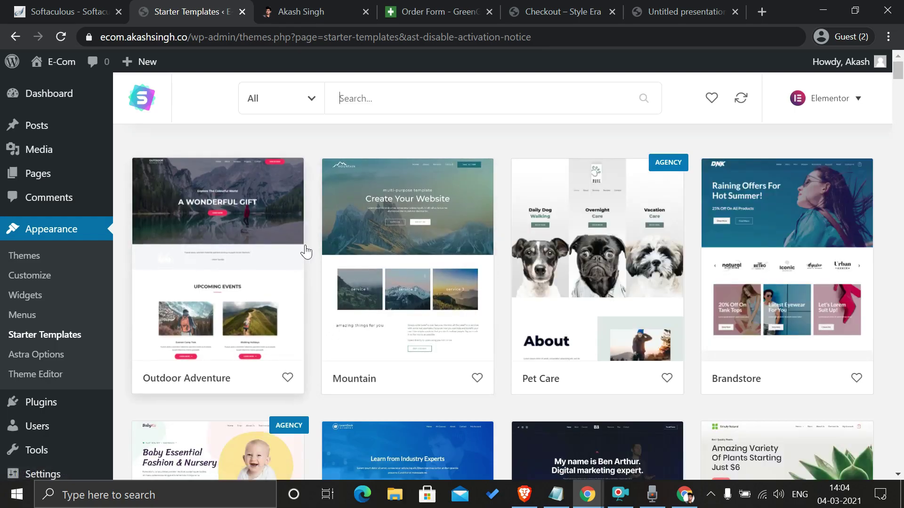
Step: Filter the Starter Templates library to eCommerce templates and browse the results
left_click(310, 99)
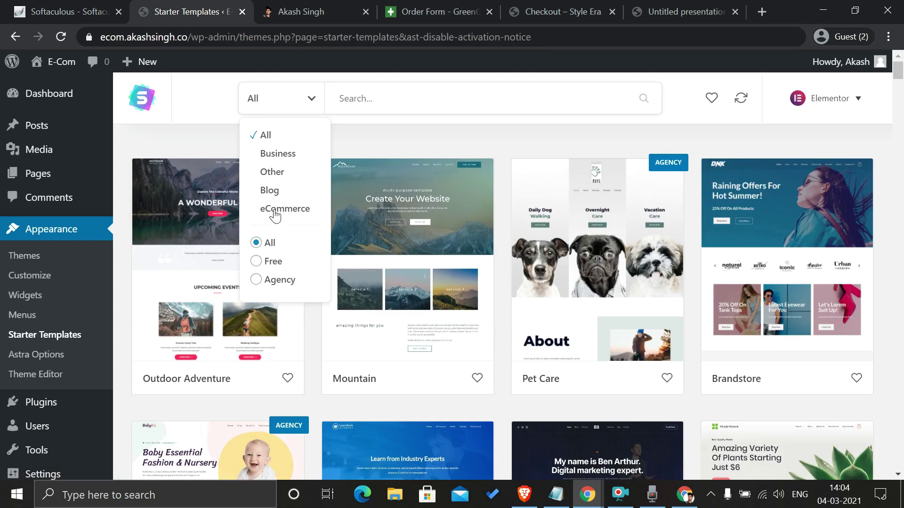
left_click(275, 210)
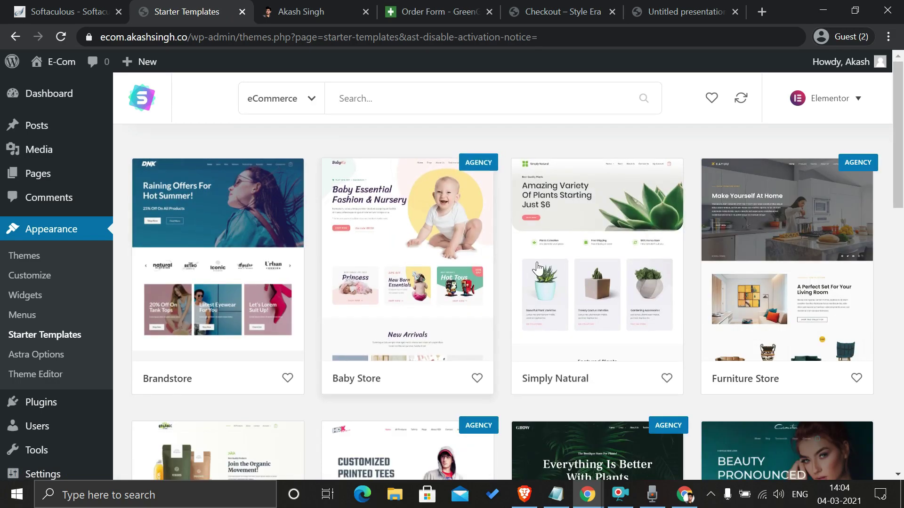
scroll(503, 235, "down", 1)
scroll(503, 236, "down", 5)
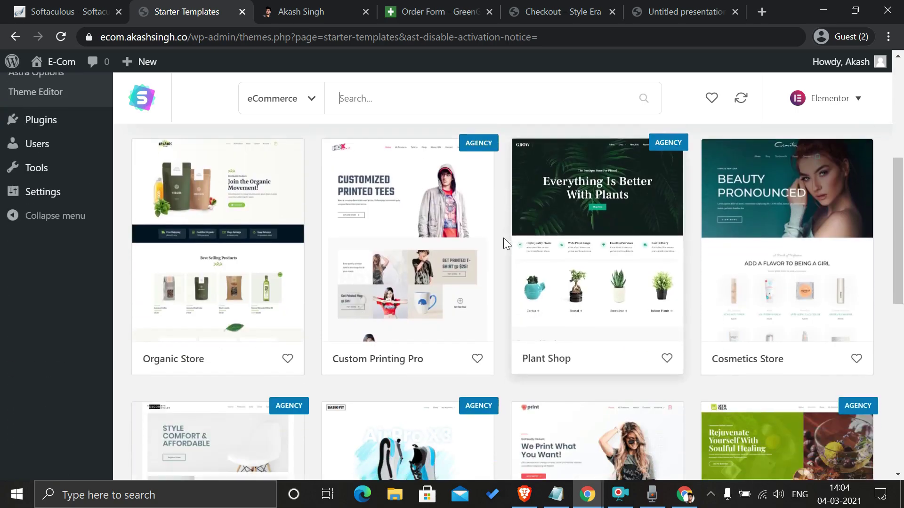
scroll(504, 238, "down", 4)
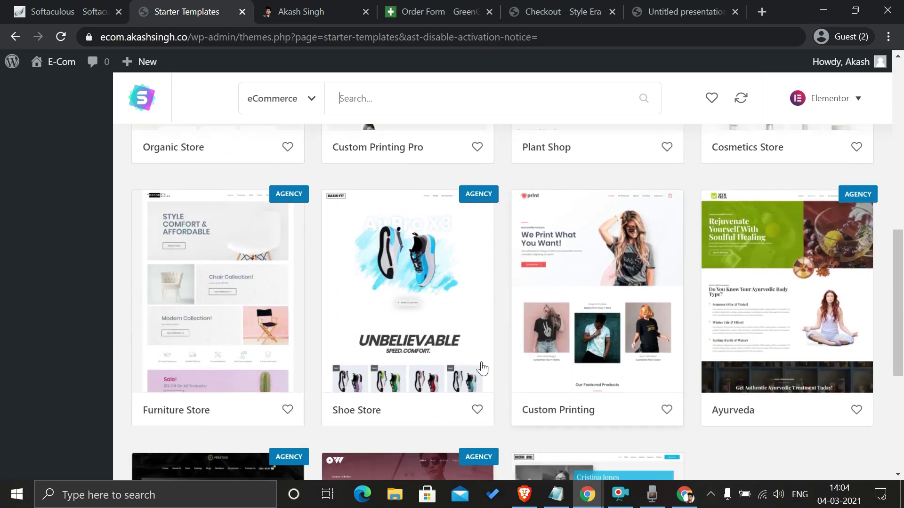
scroll(483, 369, "down", 4)
scroll(607, 351, "up", 1)
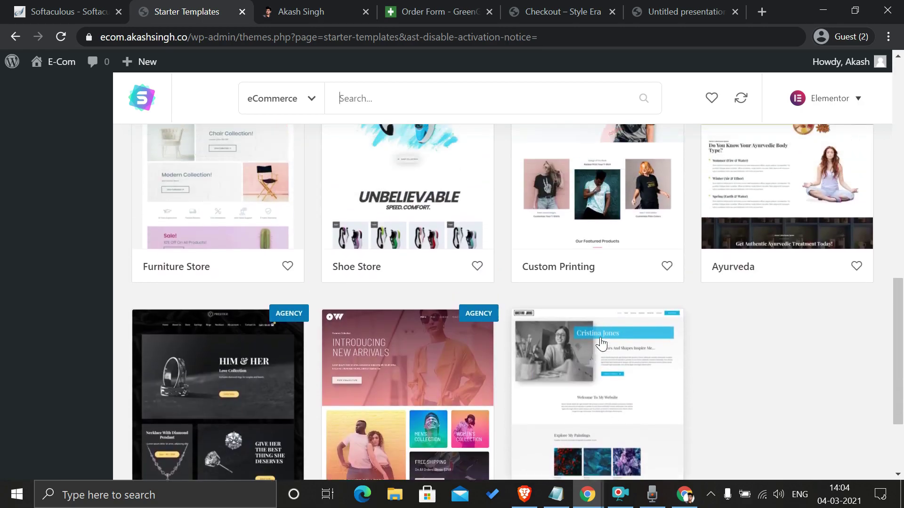
scroll(601, 344, "up", 3)
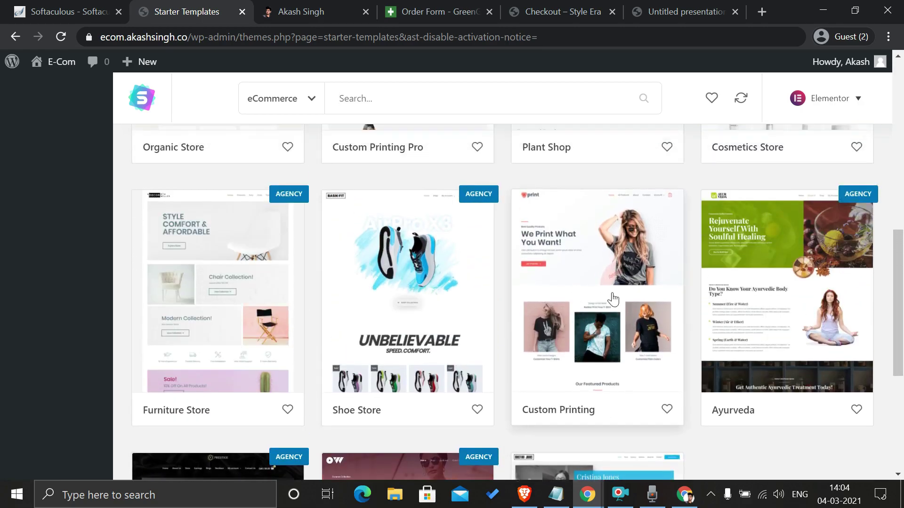
Step: Open the Custom Printing template and choose Import Complete Site
left_click(577, 289)
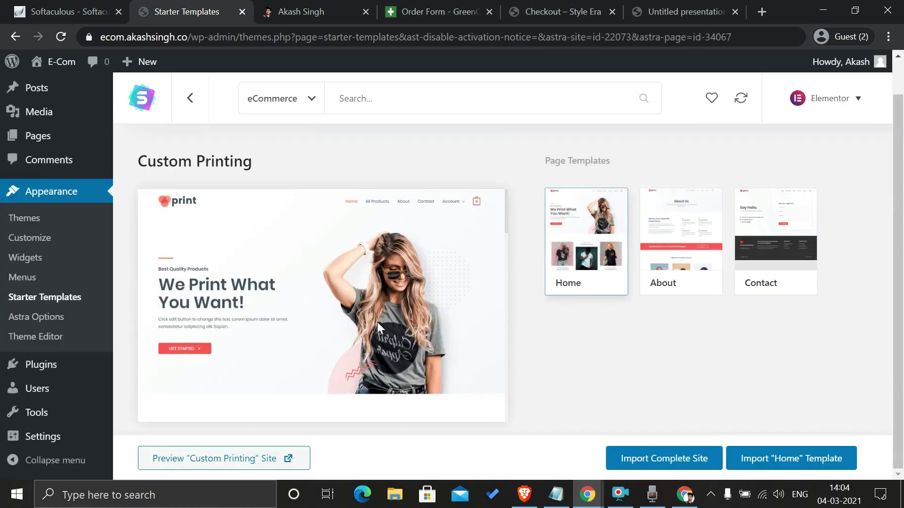
scroll(377, 322, "down", 5)
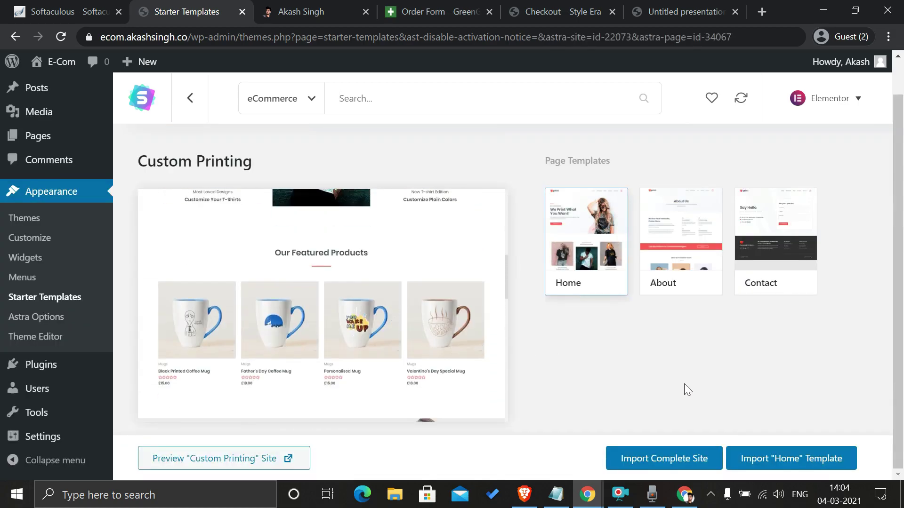
left_click(691, 464)
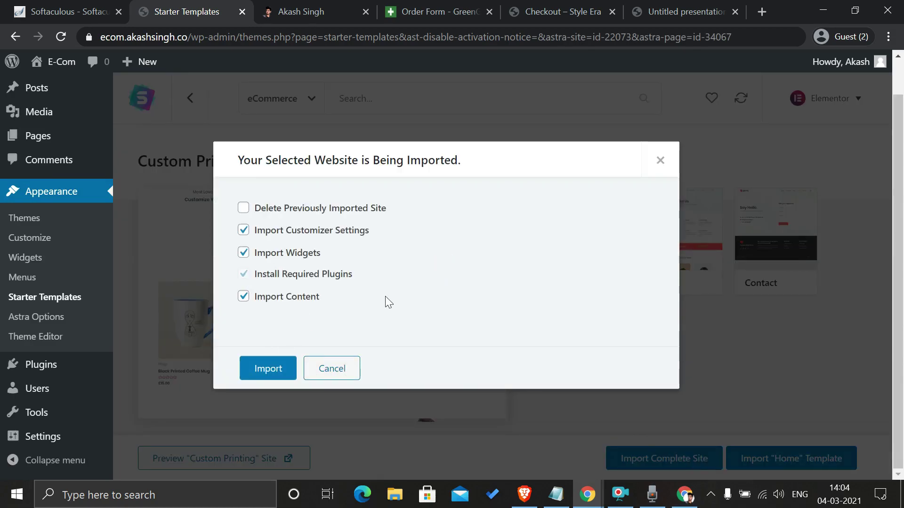
Step: Import the Custom Printing site, skipping sign-up, and open View Site in a new tab
left_click(258, 372)
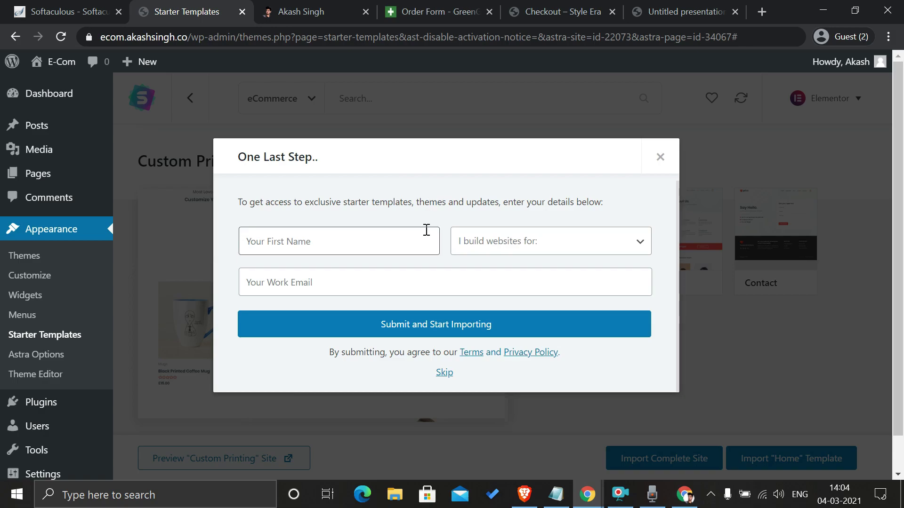
left_click(444, 373)
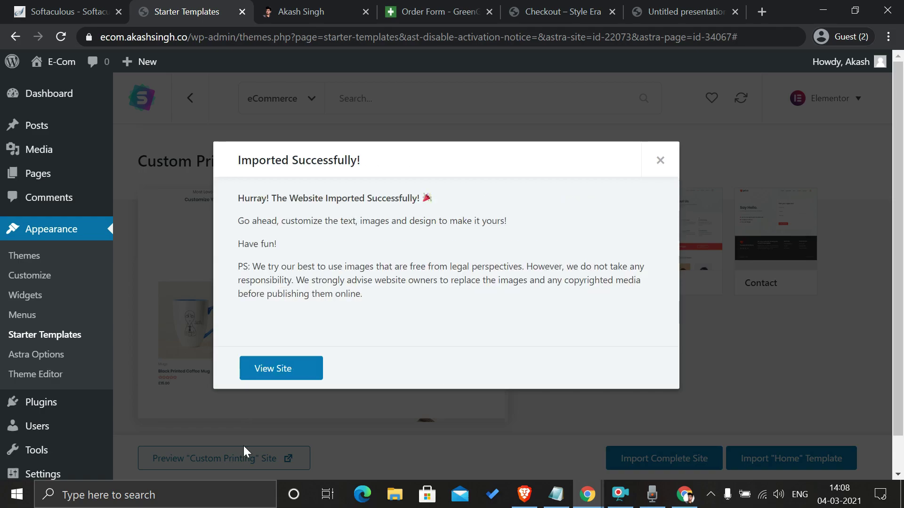
right_click(273, 366)
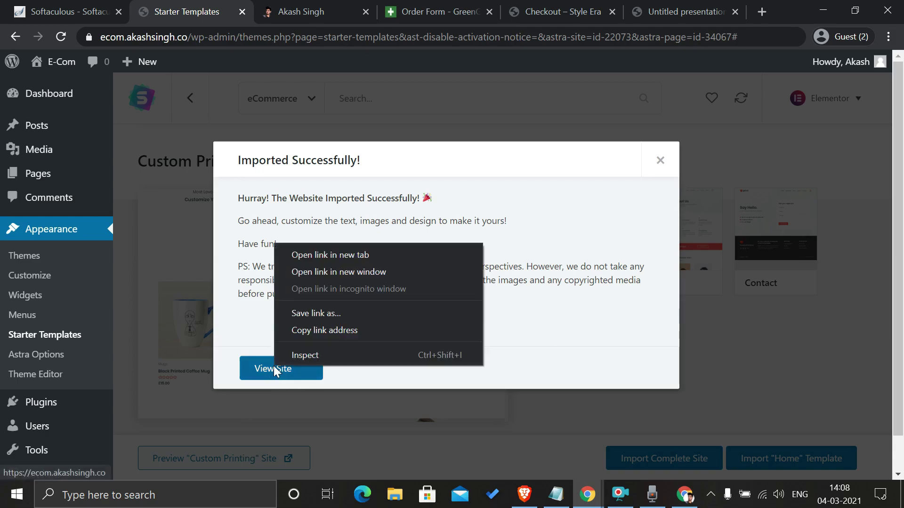
left_click(343, 257)
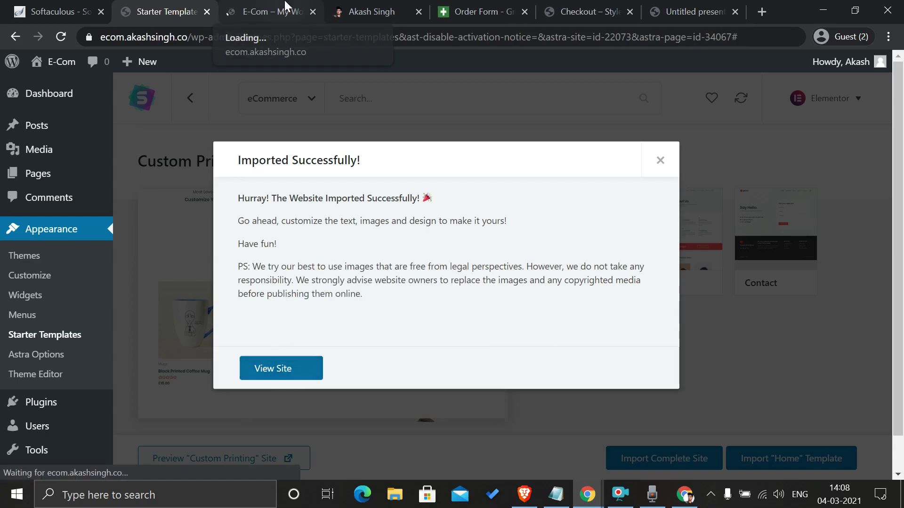
Step: Scroll the new E-Com homepage down to Our Featured Products, then return to the presentation PDF
left_click(286, 9)
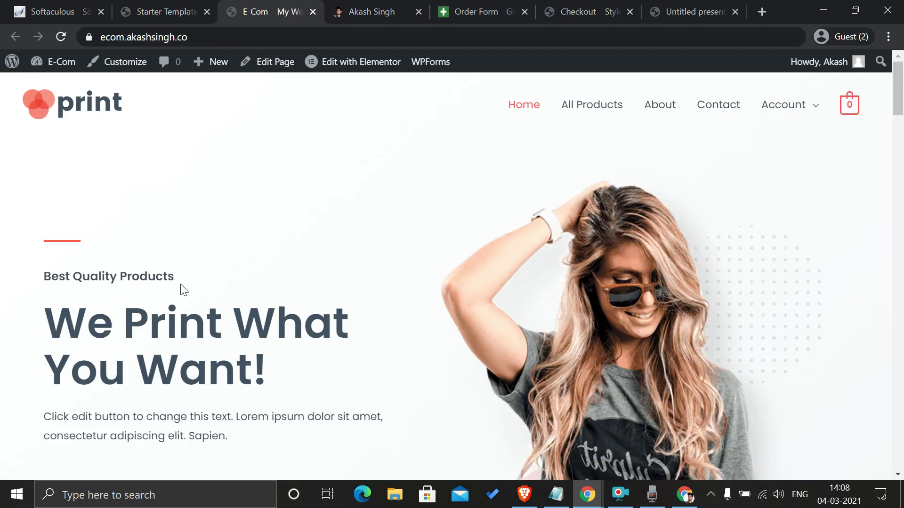
scroll(249, 310, "down", 2)
scroll(250, 309, "down", 2)
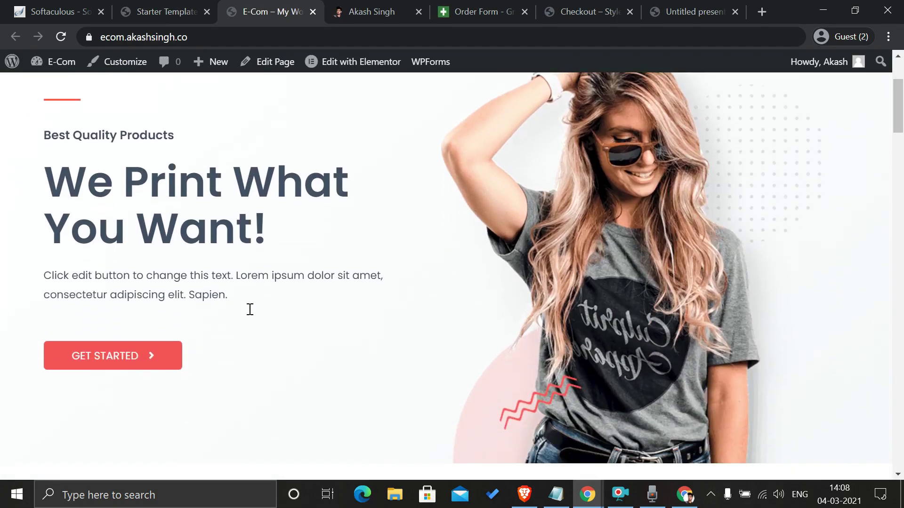
scroll(250, 309, "down", 3)
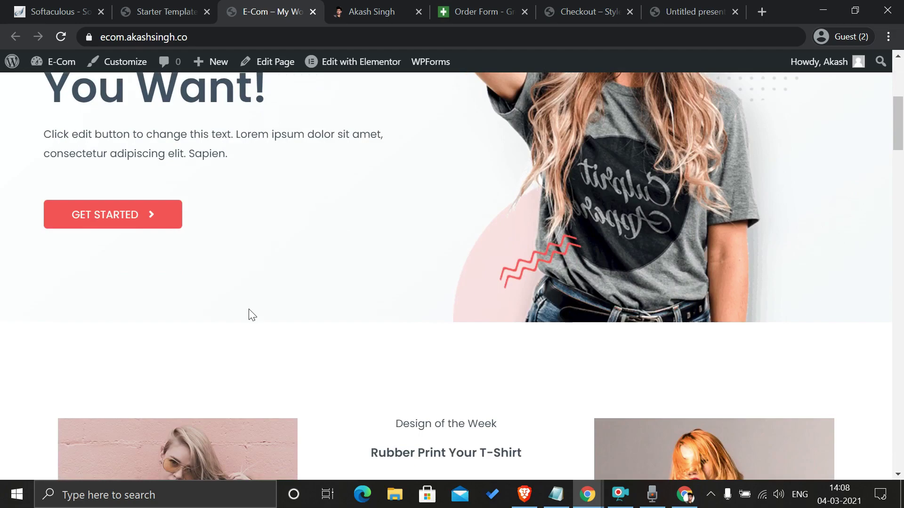
scroll(251, 314, "down", 7)
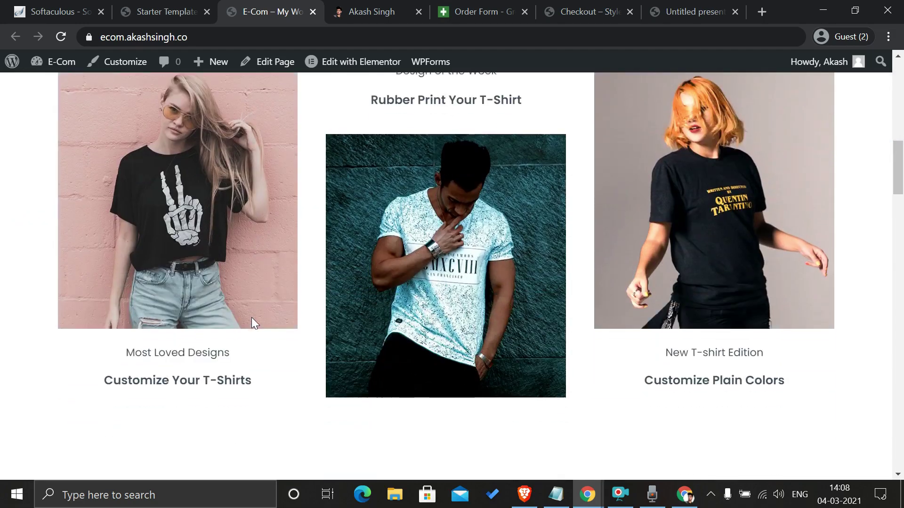
scroll(254, 324, "down", 4)
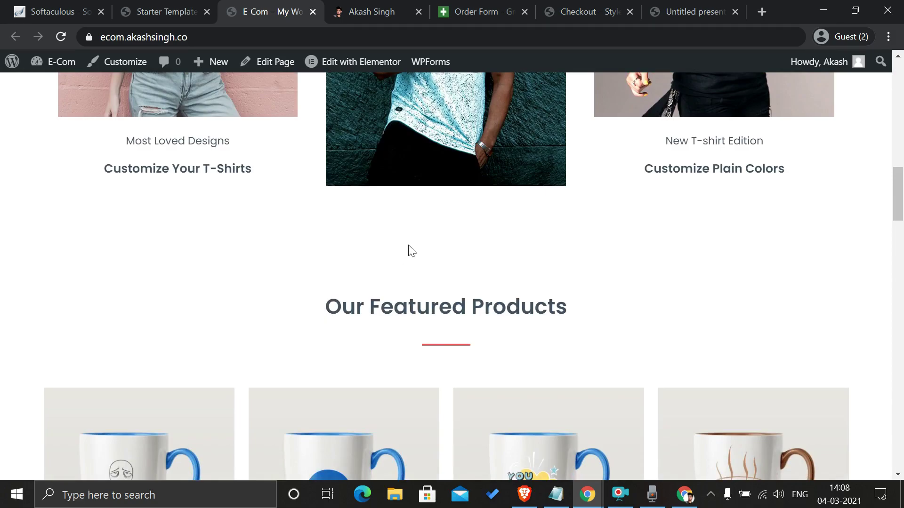
left_click(678, 9)
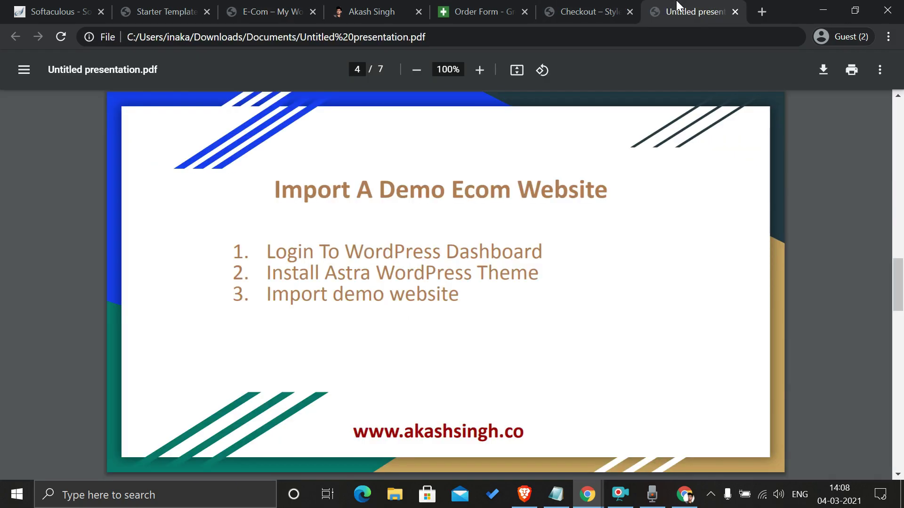
Step: Advance the slides one page and close the Starter Templates import success message
key("Right")
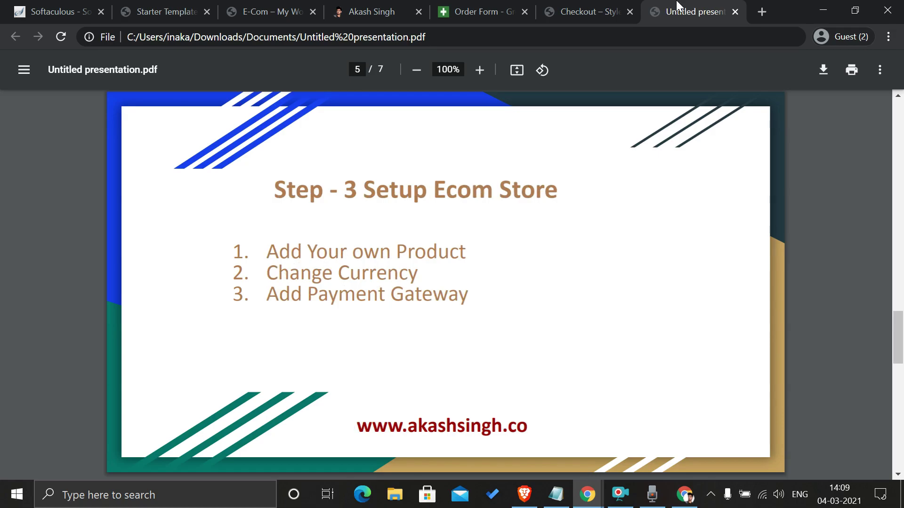
left_click(268, 11)
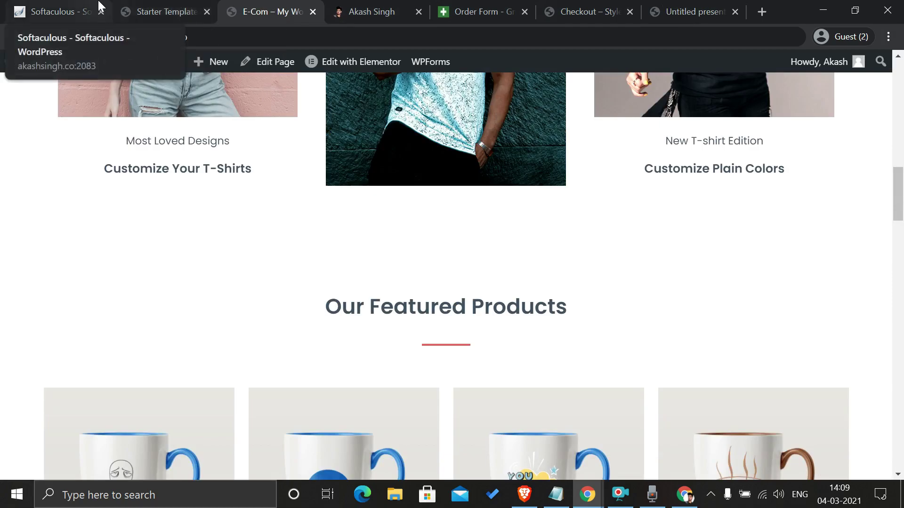
left_click(160, 11)
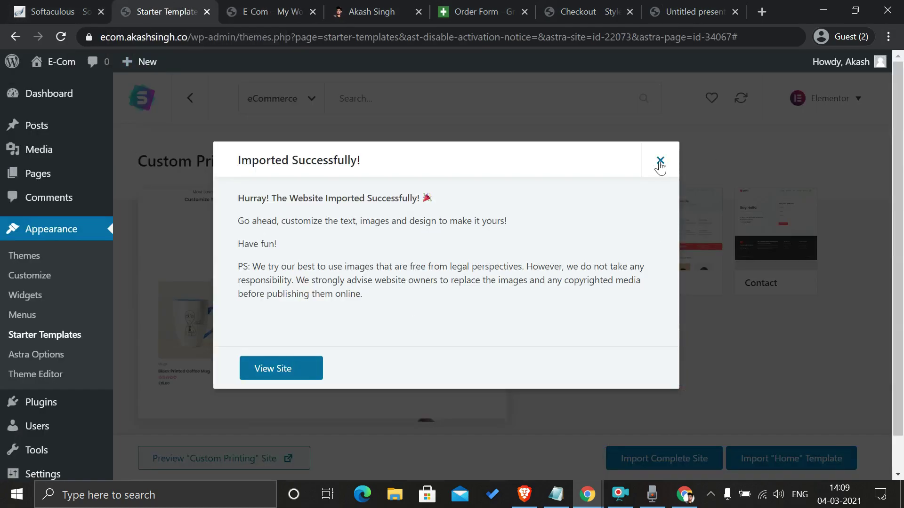
left_click(659, 162)
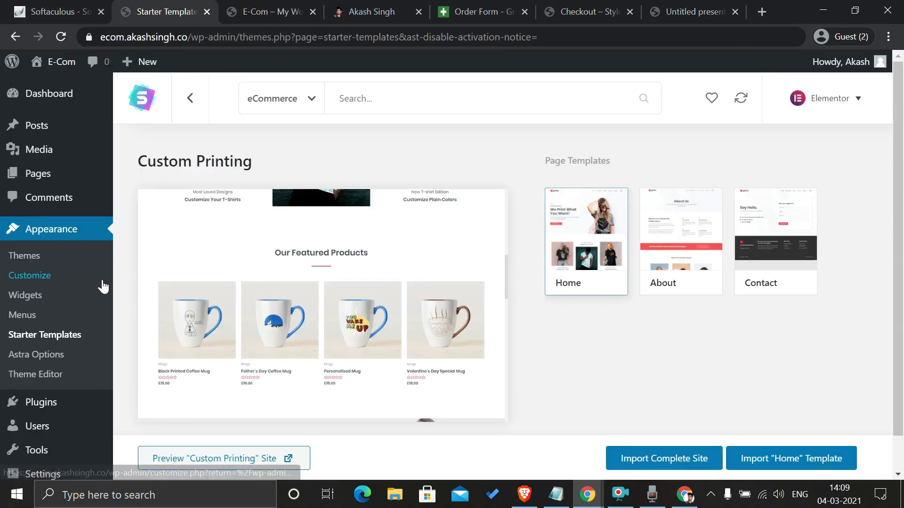
scroll(56, 292, "down", 1)
scroll(59, 329, "up", 1)
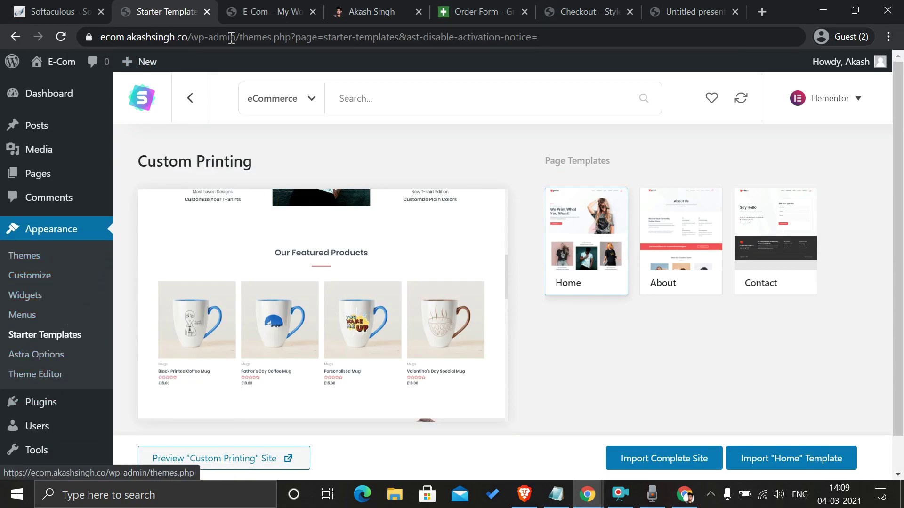
Step: Open the Dashboard from the E-Com admin bar menu
left_click(242, 13)
mouse_move(38, 66)
left_click(48, 90)
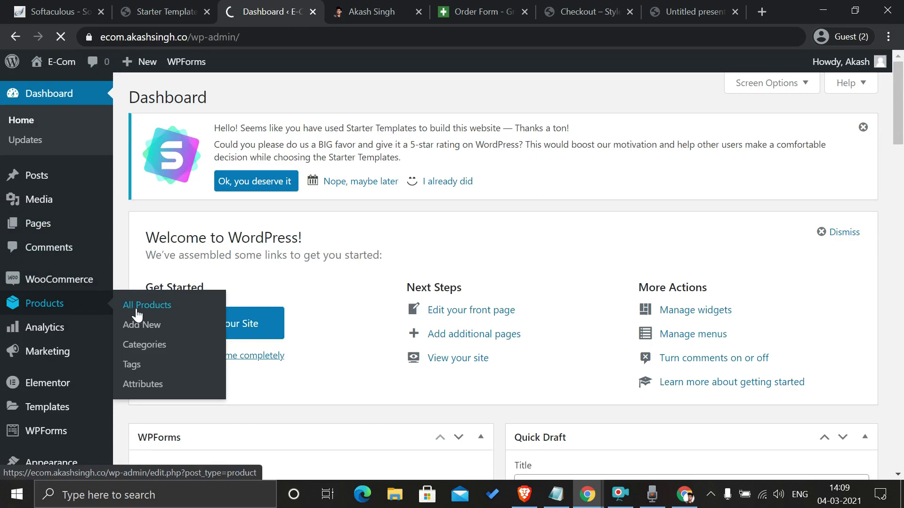
Step: Show All Products, select all items, open Bulk actions, and sort the 15 products by Name
left_click(156, 307)
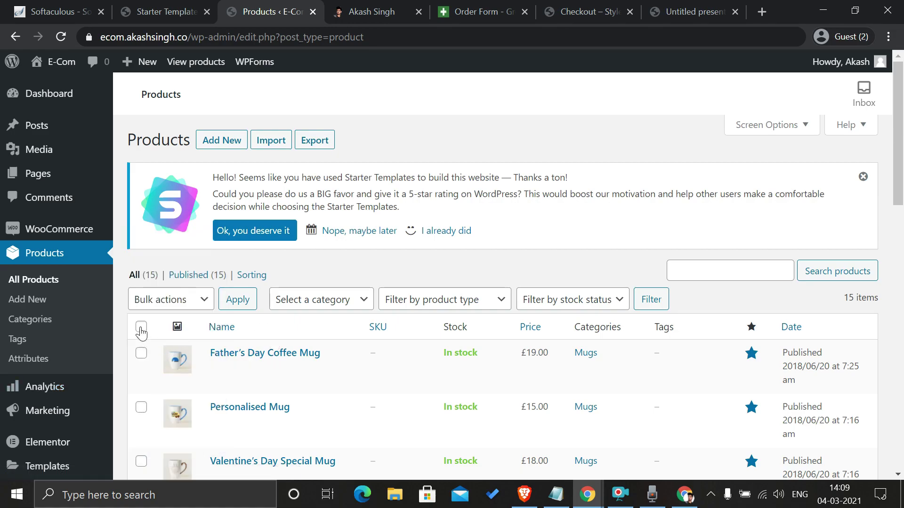
left_click(141, 327)
left_click(187, 306)
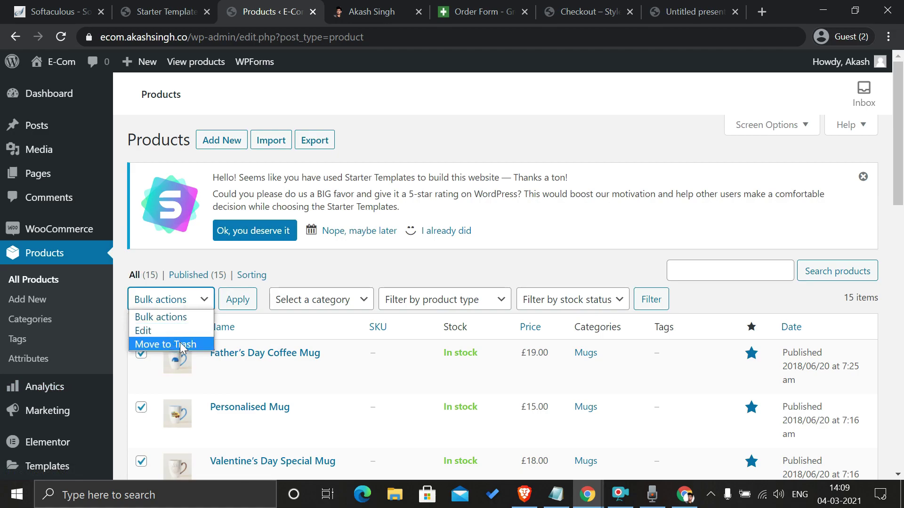
left_click(291, 328)
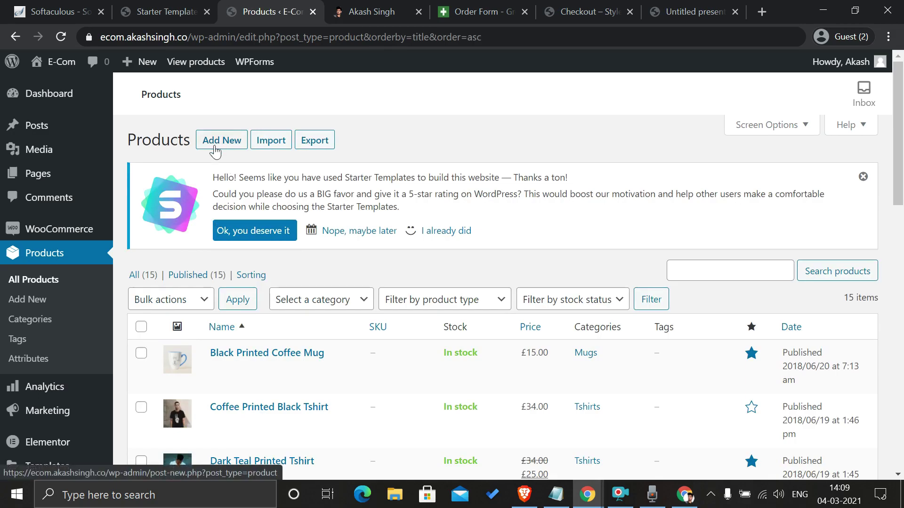
Step: Start a new product and enter the name 'T Shirt'
left_click(222, 148)
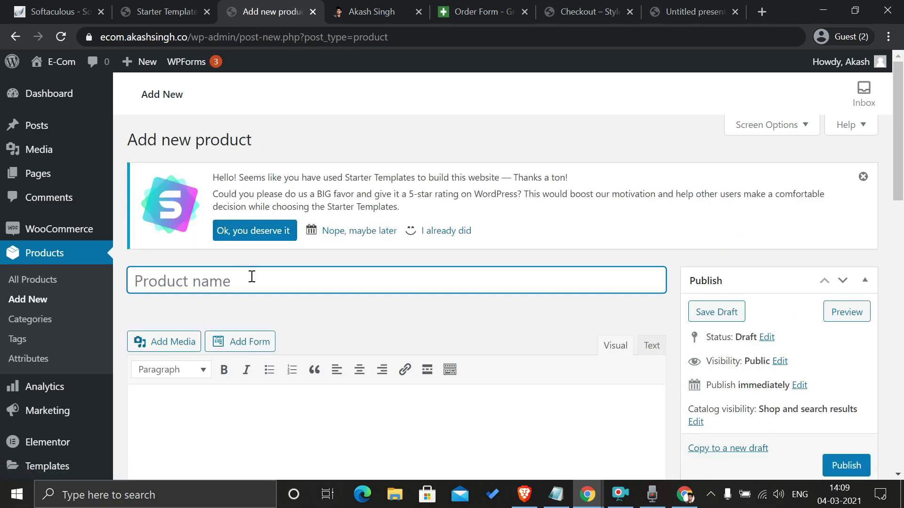
type("t")
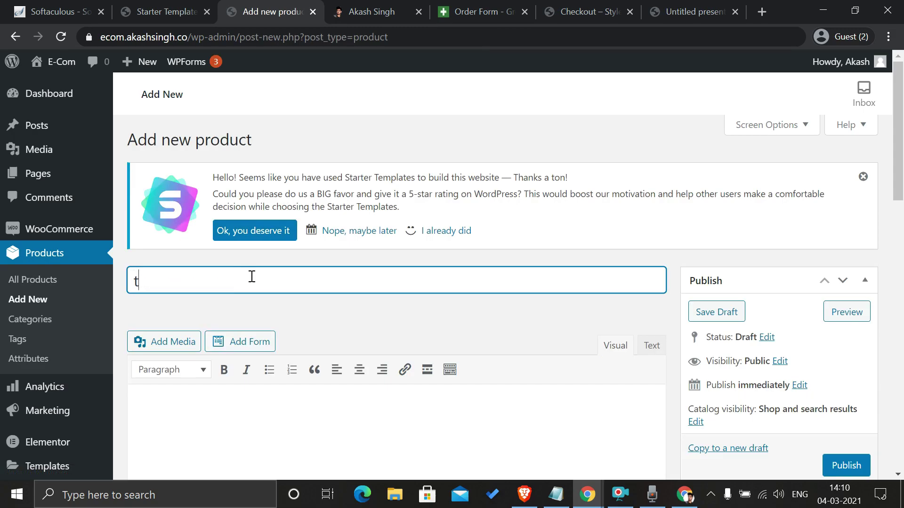
key("BackSpace")
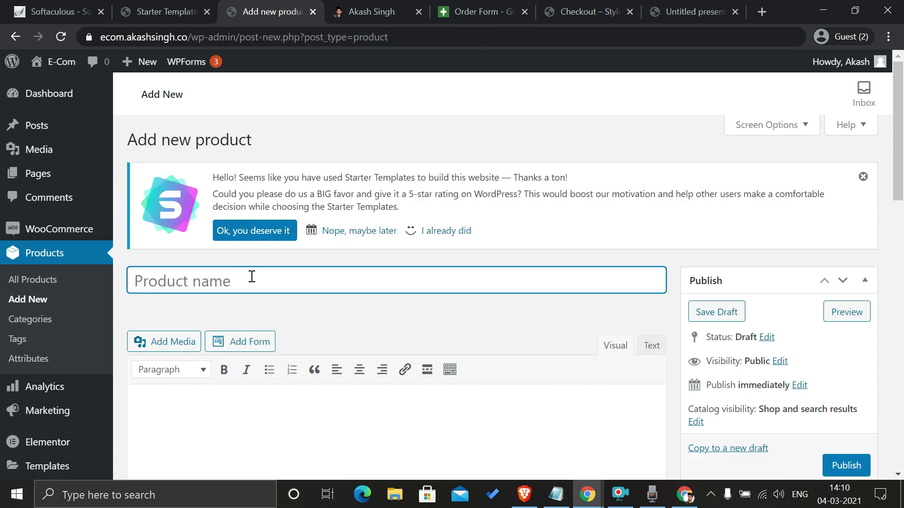
type("Tshirt")
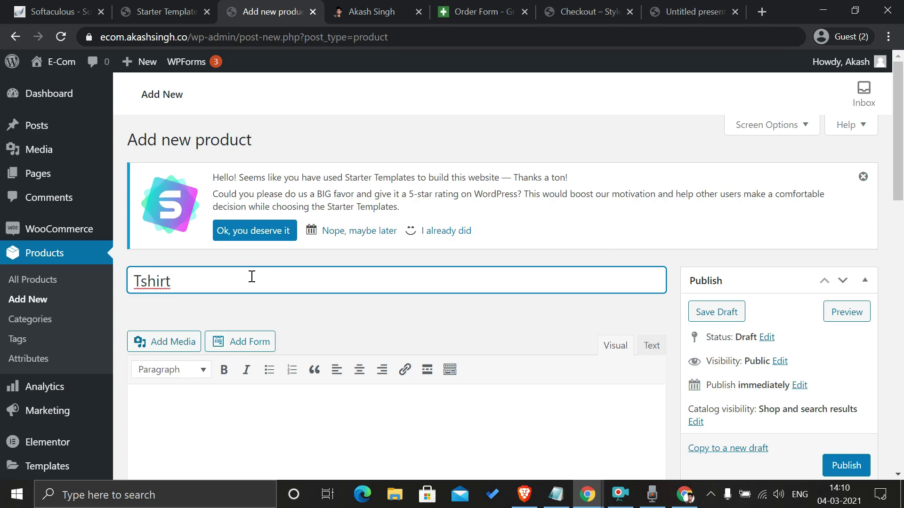
key("Left")
key("Left")
key("Left")
key("Left")
key("BackSpace")
type("S")
key("Left")
left_click(480, 322)
Step: Tick the Tshirts category and toggle Virtual on and off in Product data
scroll(470, 337, "down", 3)
left_click(440, 313)
scroll(318, 298, "down", 3)
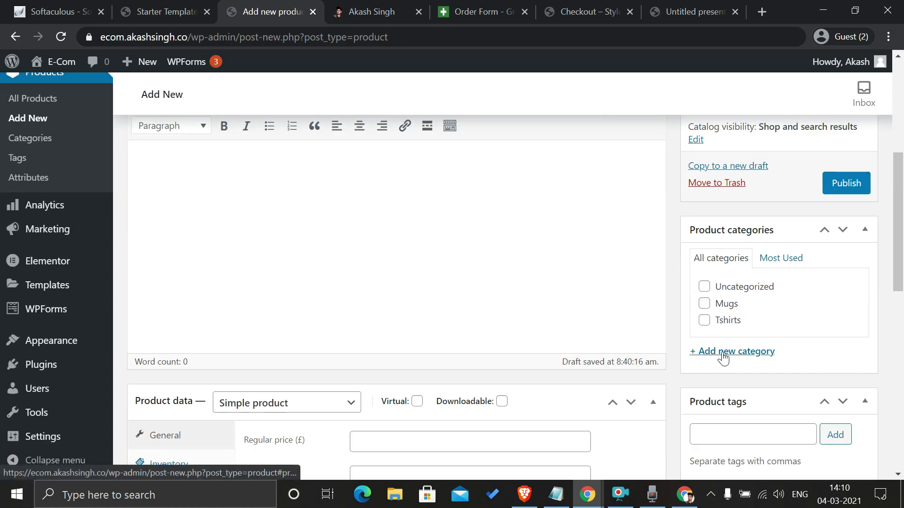
left_click(704, 321)
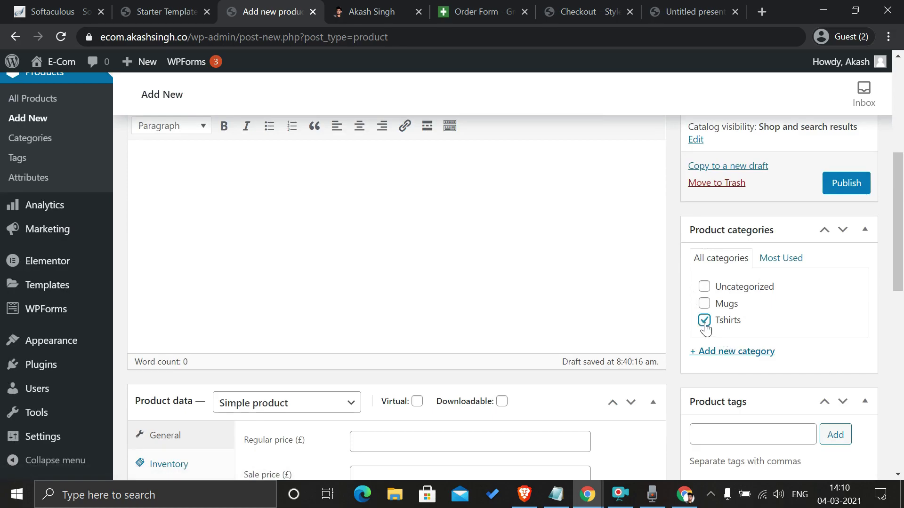
scroll(518, 409, "down", 1)
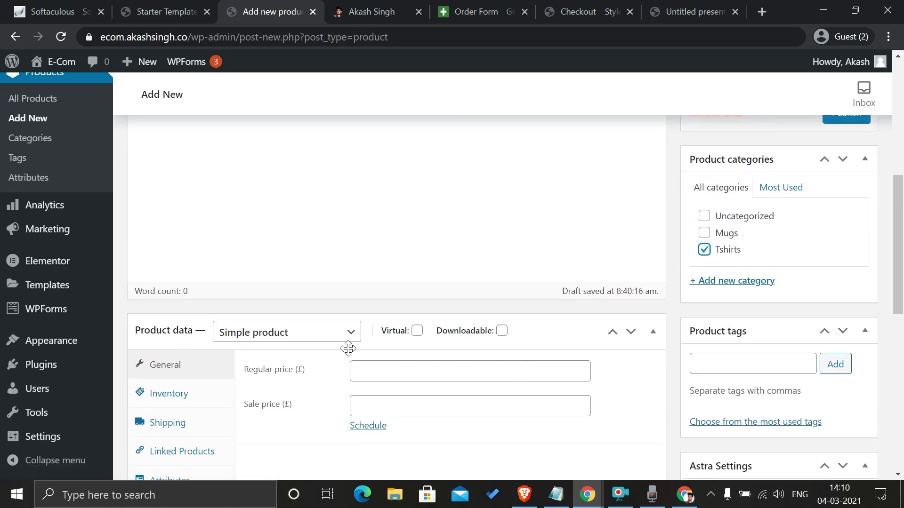
left_click(412, 366)
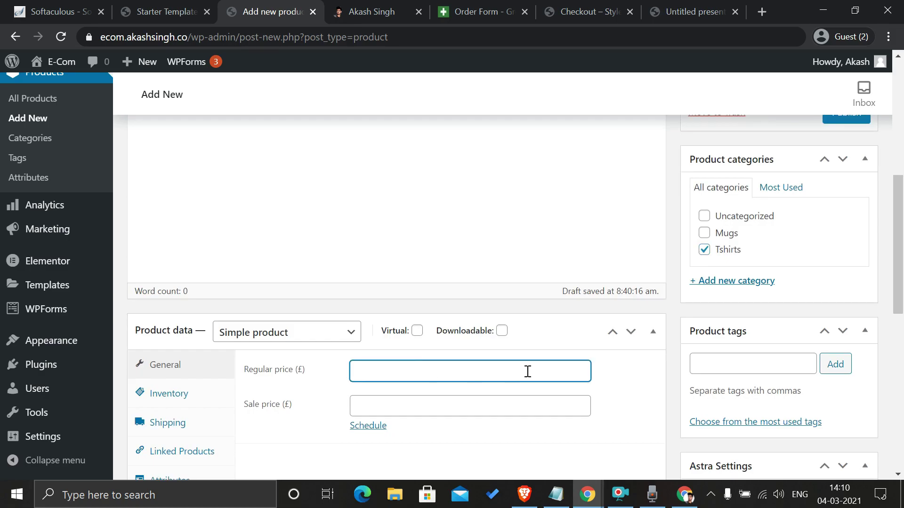
scroll(343, 359, "down", 3)
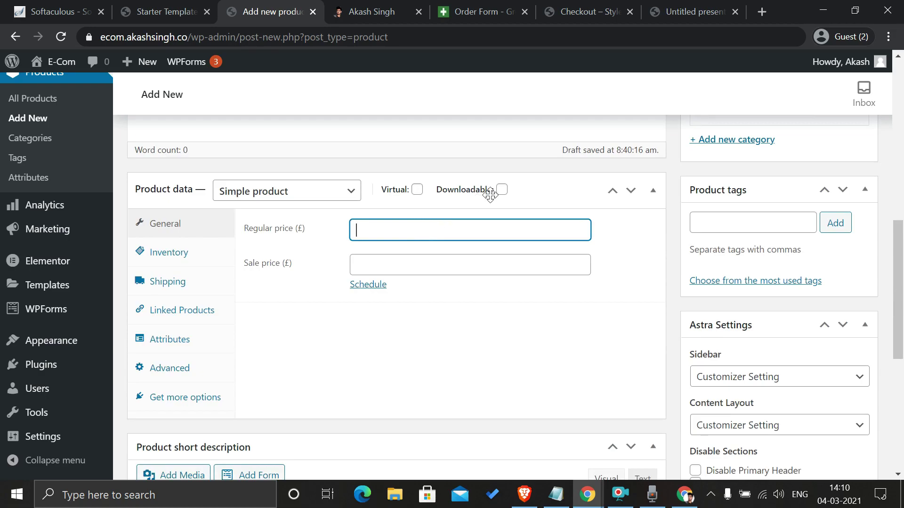
left_click(417, 190)
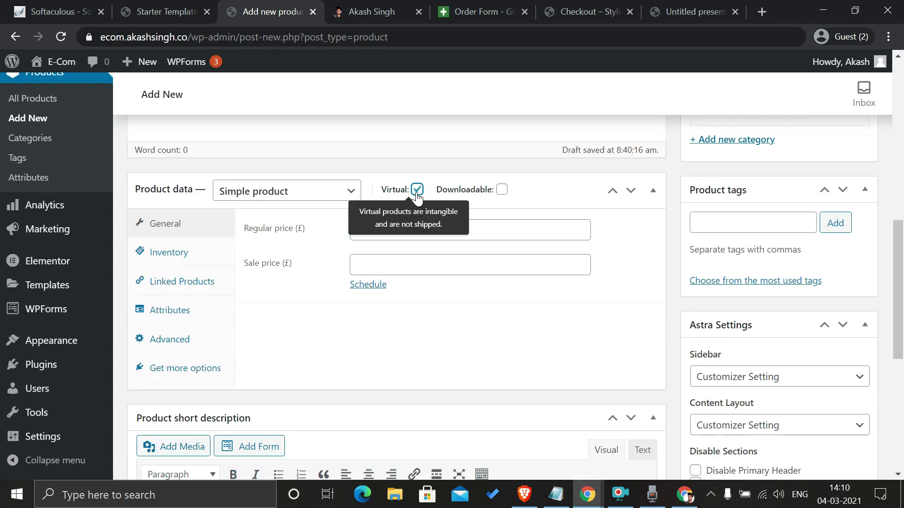
left_click(417, 193)
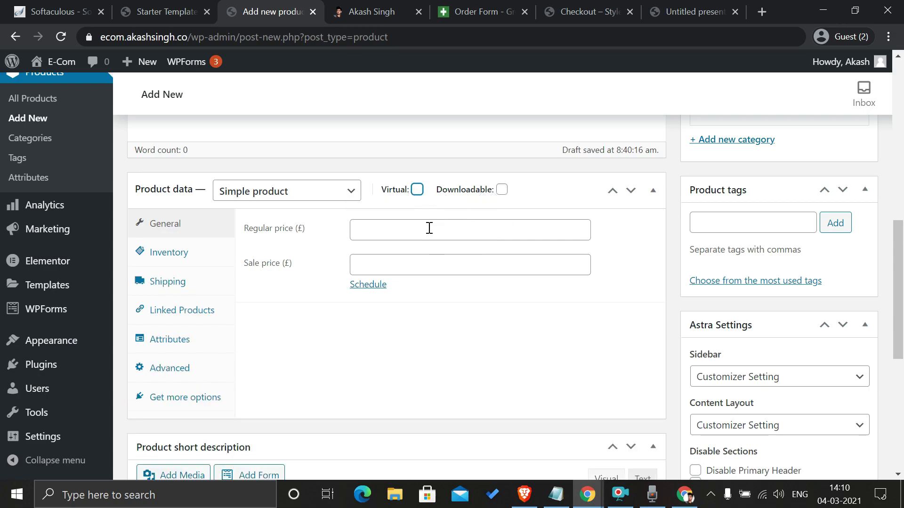
left_click(399, 234)
left_click(515, 349)
scroll(513, 348, "down", 4)
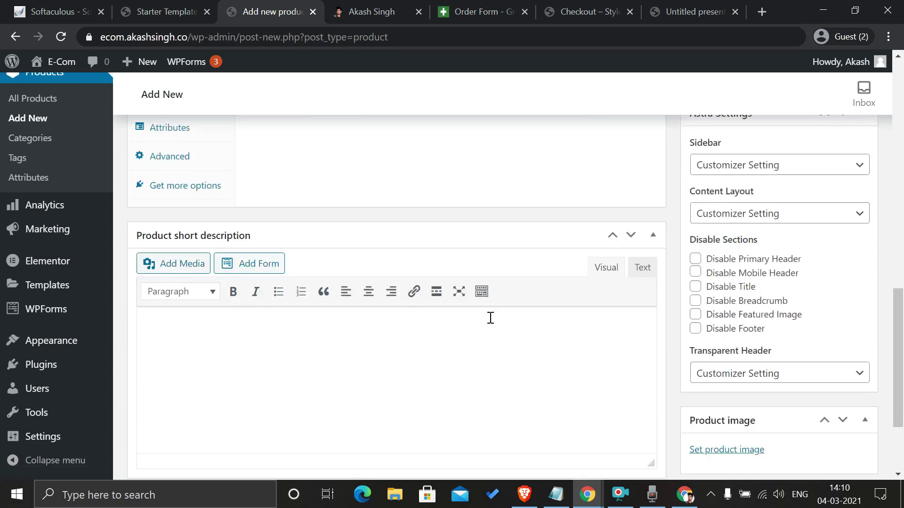
scroll(292, 351, "down", 2)
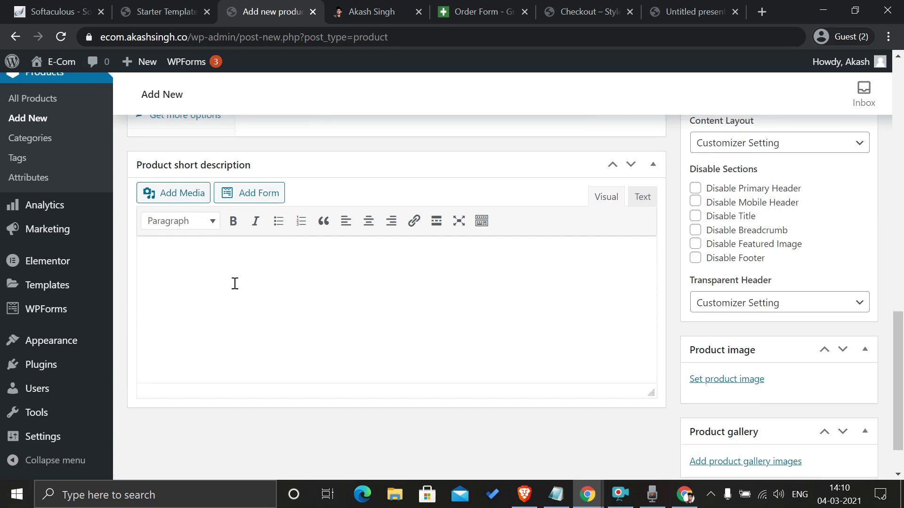
scroll(573, 318, "down", 1)
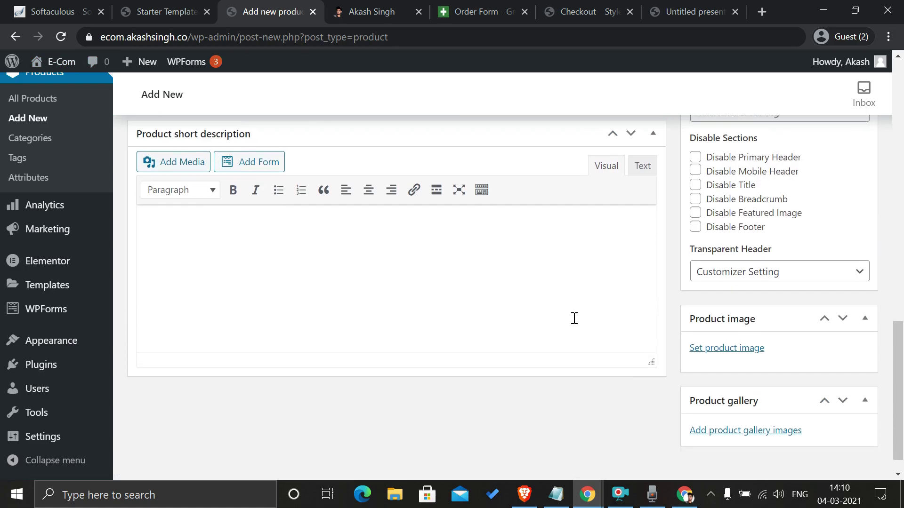
scroll(574, 319, "down", 1)
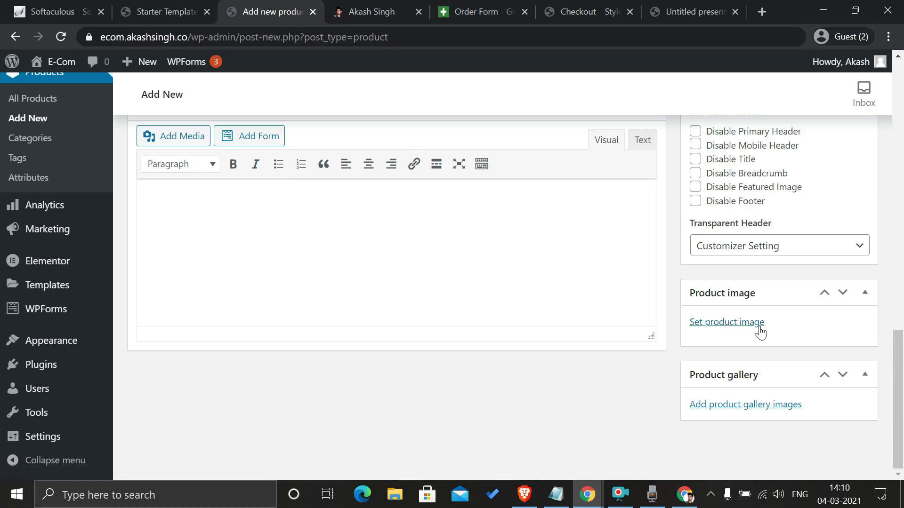
left_click(732, 328)
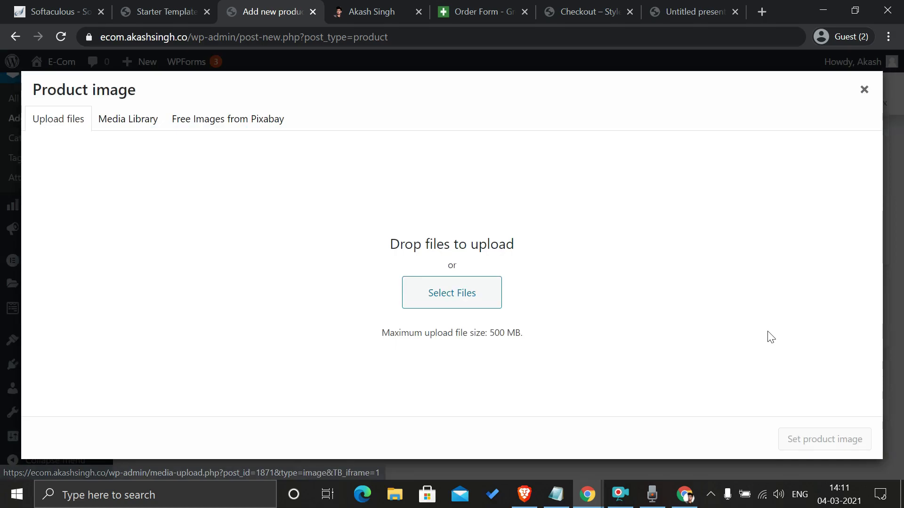
left_click(126, 121)
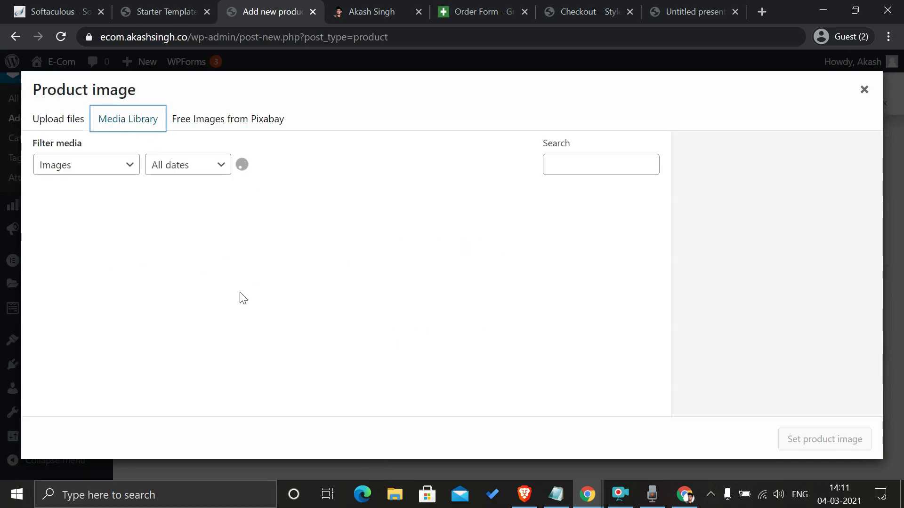
scroll(197, 347, "down", 3)
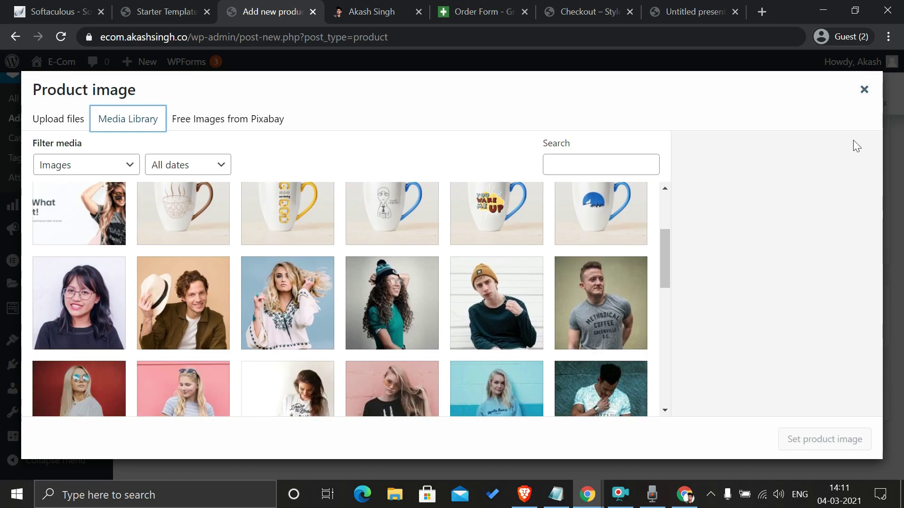
left_click(866, 88)
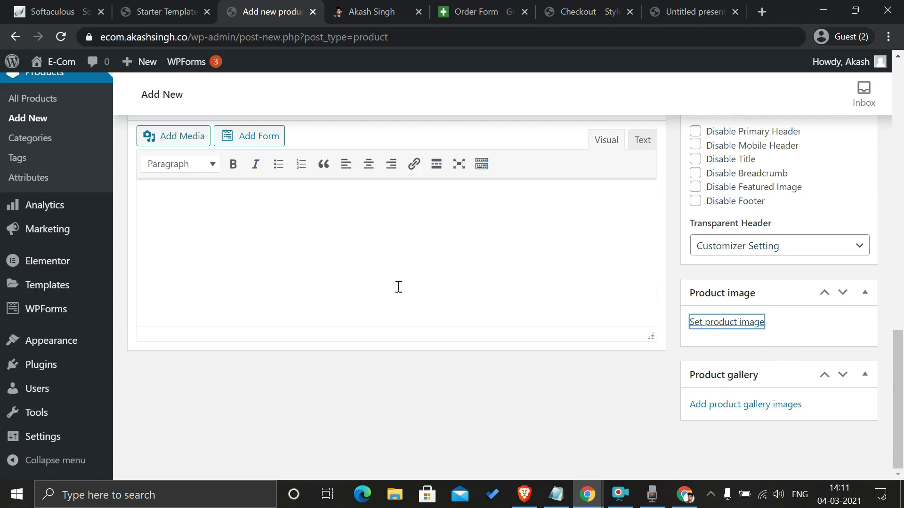
scroll(631, 260, "up", 13)
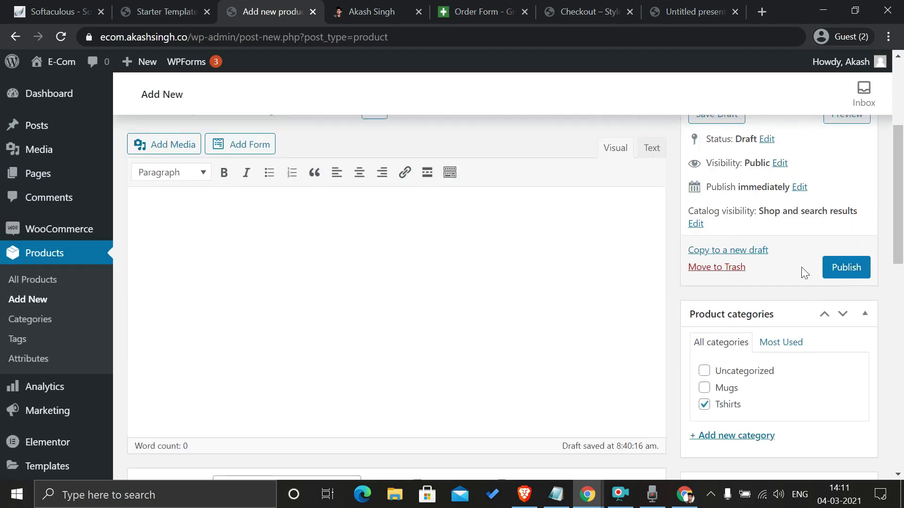
Step: Leave the unsaved product and go back to All Products, with T Shirt as draft
left_click(39, 292)
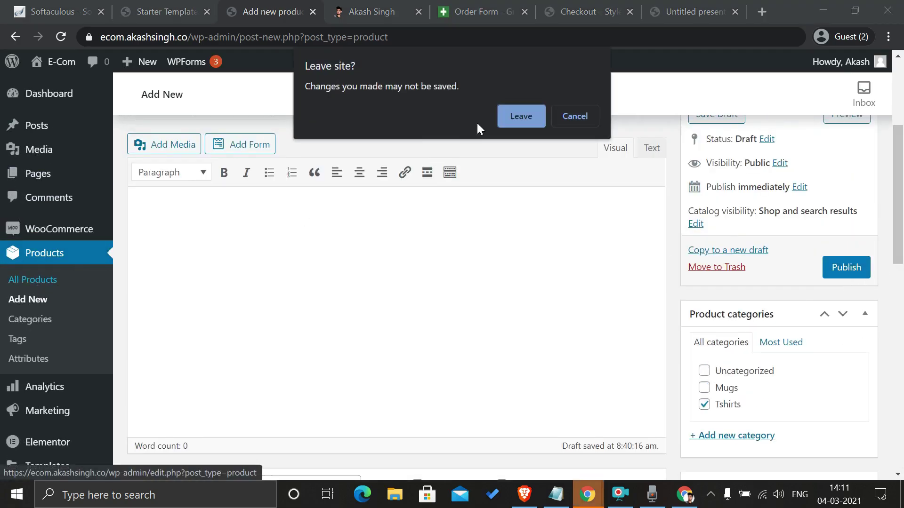
left_click(516, 118)
mouse_move(201, 71)
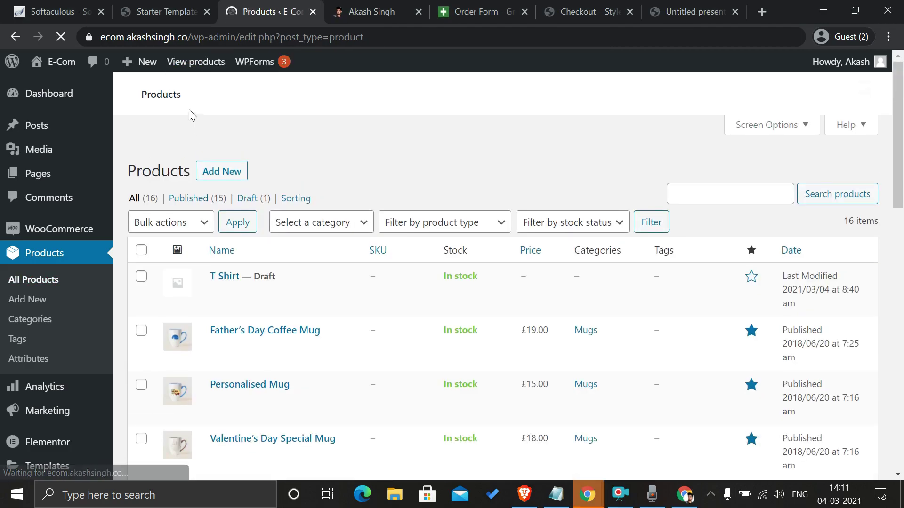
mouse_move(393, 375)
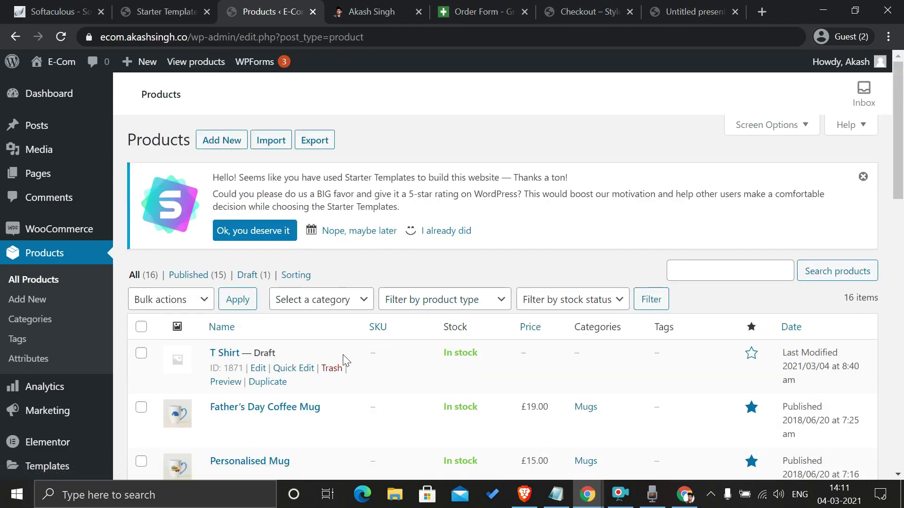
scroll(341, 360, "down", 1)
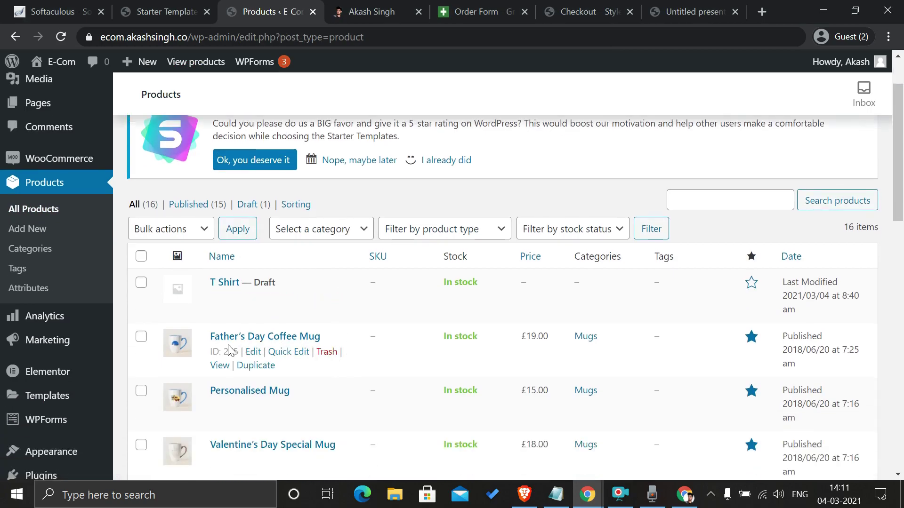
Step: Check the store-setup slide in the PDF, then bring up Visit Site link options
left_click(672, 7)
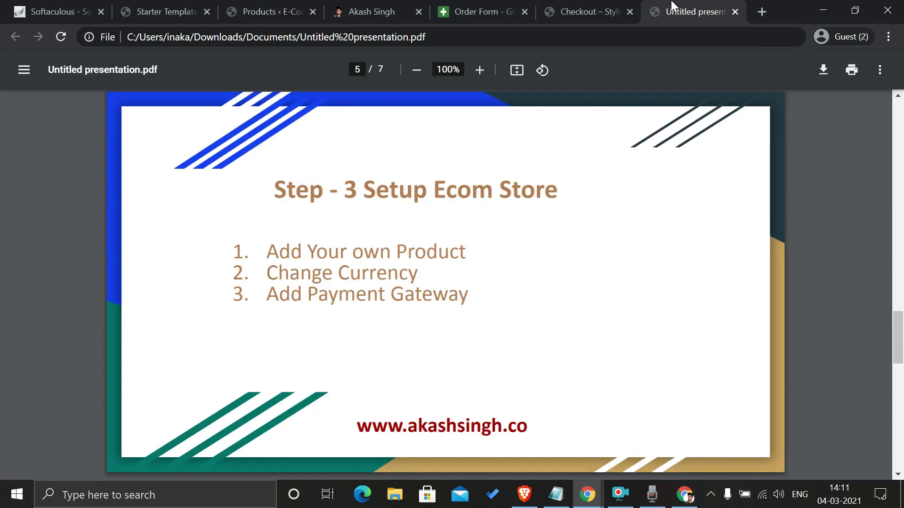
left_click(271, 5)
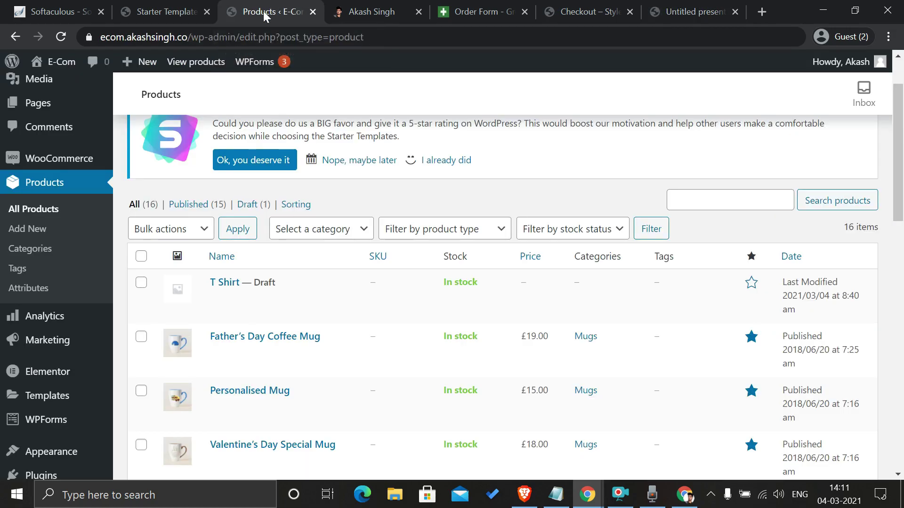
mouse_move(53, 61)
right_click(53, 86)
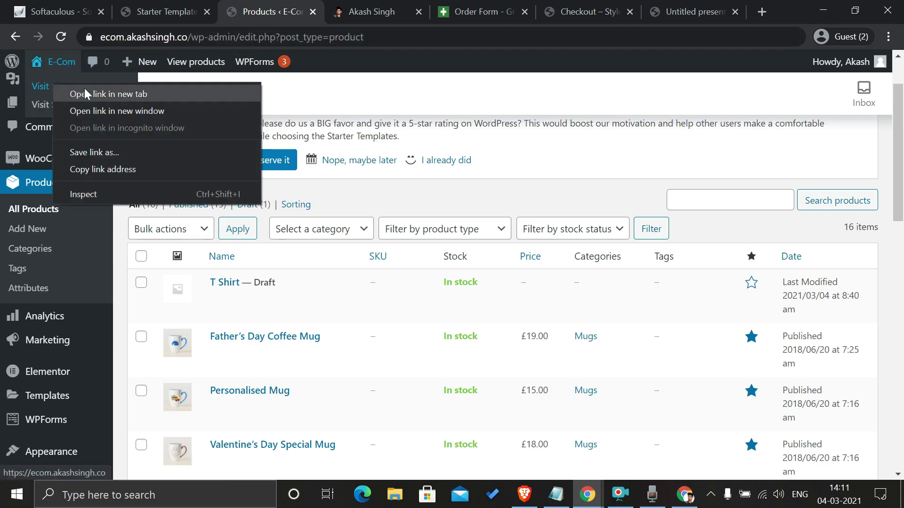
Step: Open the storefront in a new tab and view the Black Printed Coffee Mug page at £15.00
left_click(99, 92)
left_click(329, 11)
scroll(379, 168, "down", 20)
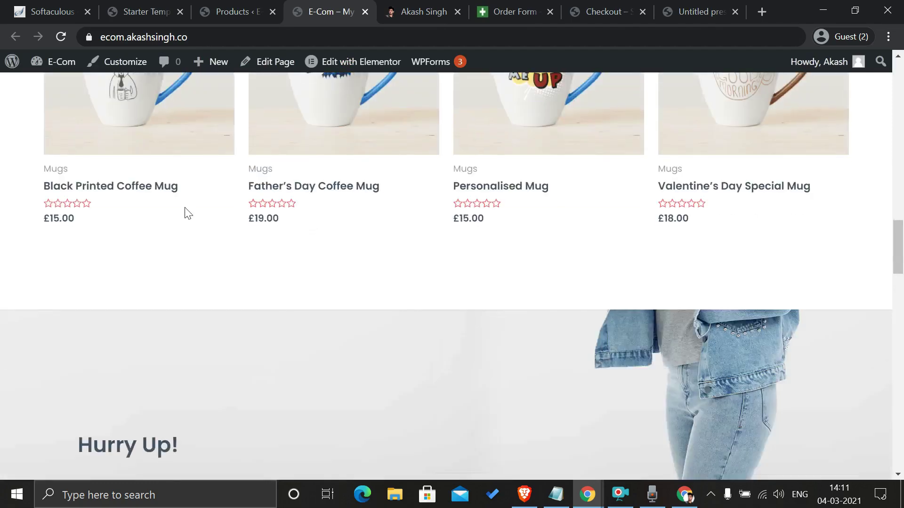
left_click(155, 141)
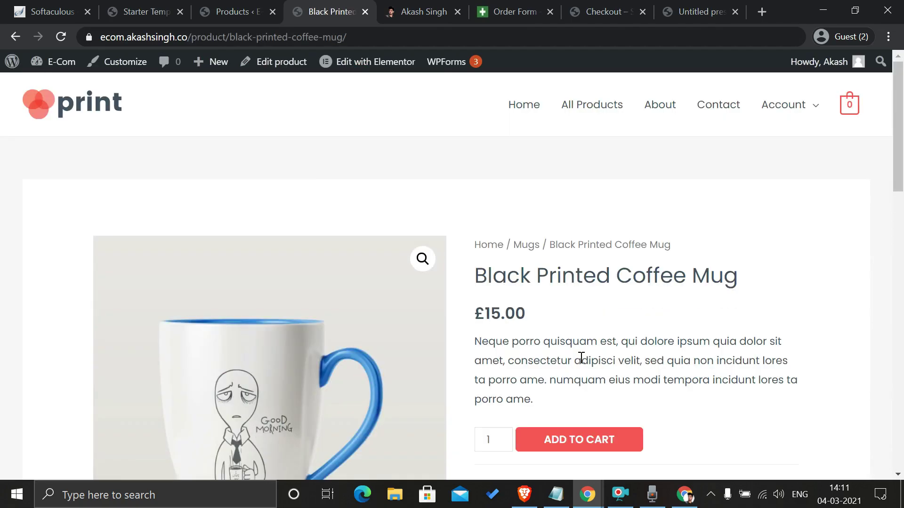
left_click_drag(477, 315, 487, 312)
left_click(499, 305)
left_click(221, 12)
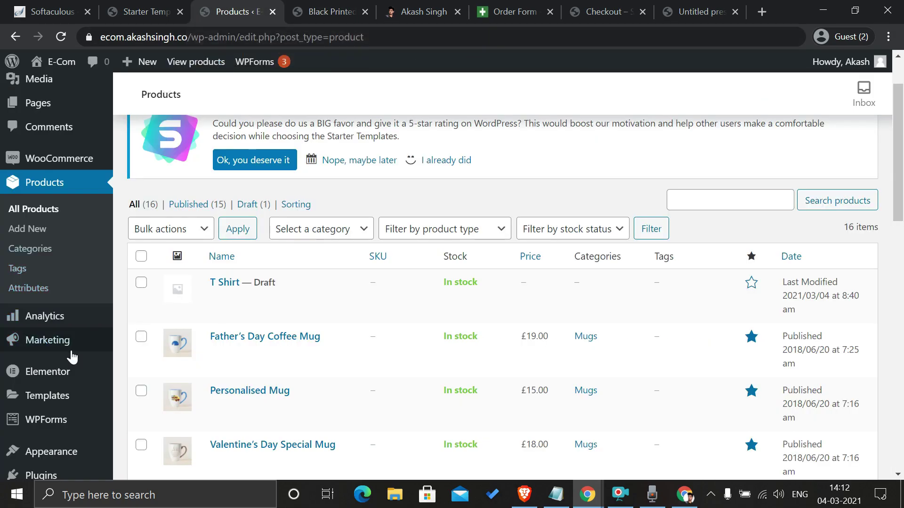
Step: Set the WooCommerce General currency to United States (US) dollar ($) and save the change
mouse_move(90, 160)
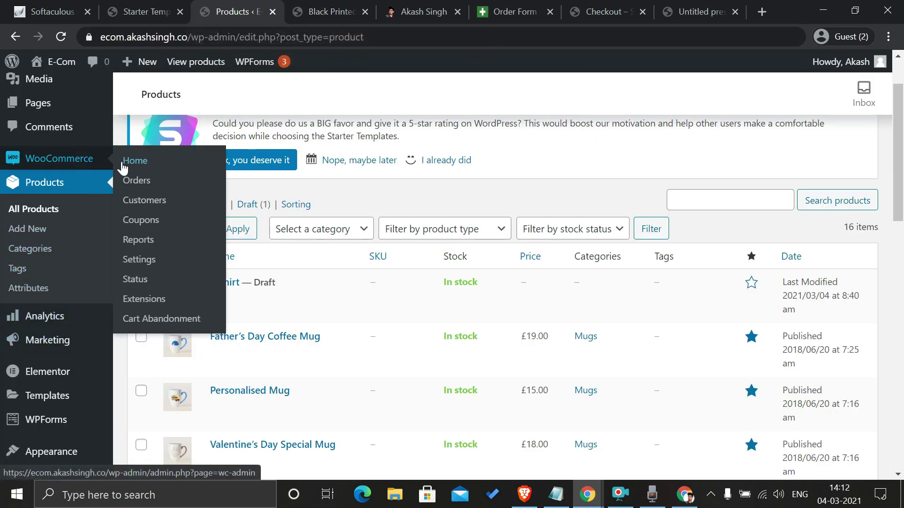
left_click(150, 265)
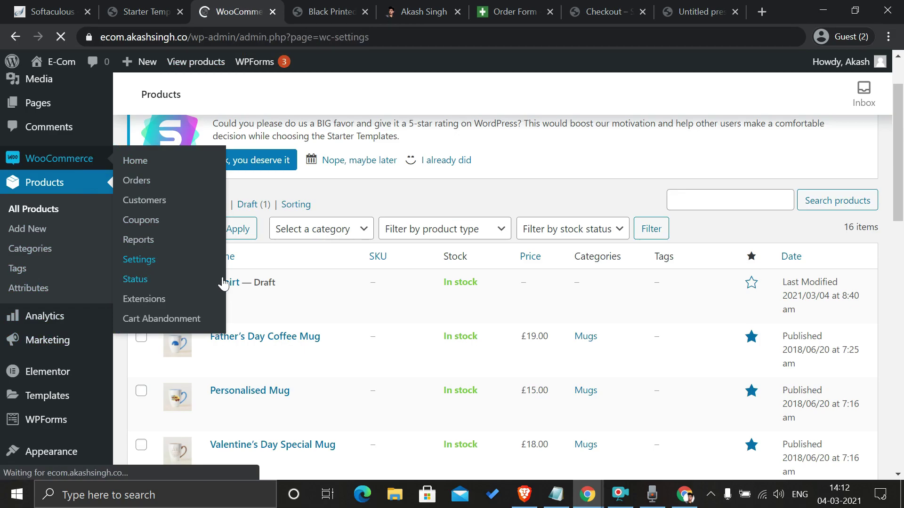
scroll(250, 258, "down", 1)
scroll(250, 256, "down", 13)
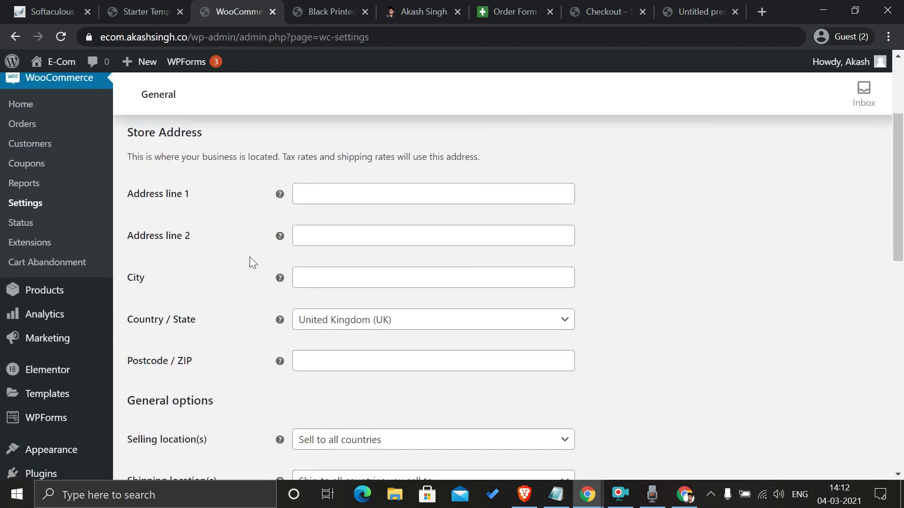
scroll(364, 311, "down", 3)
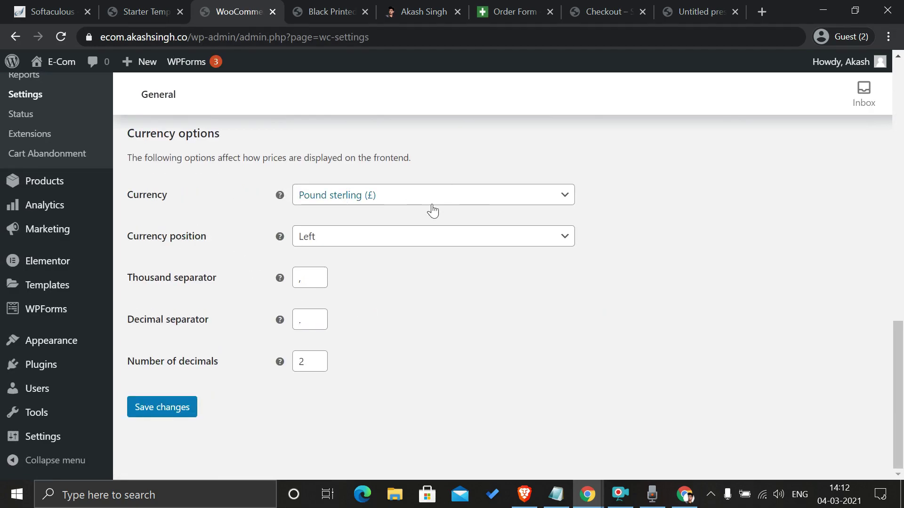
left_click(398, 205)
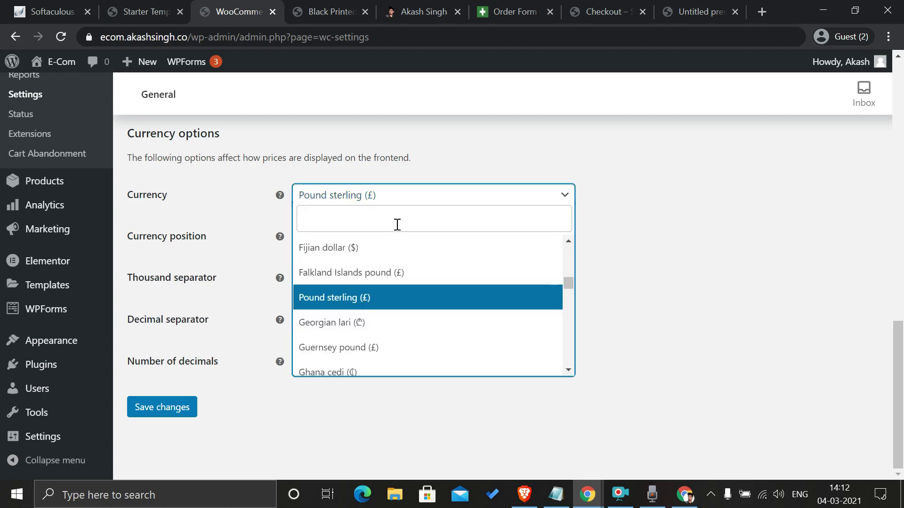
left_click(398, 225)
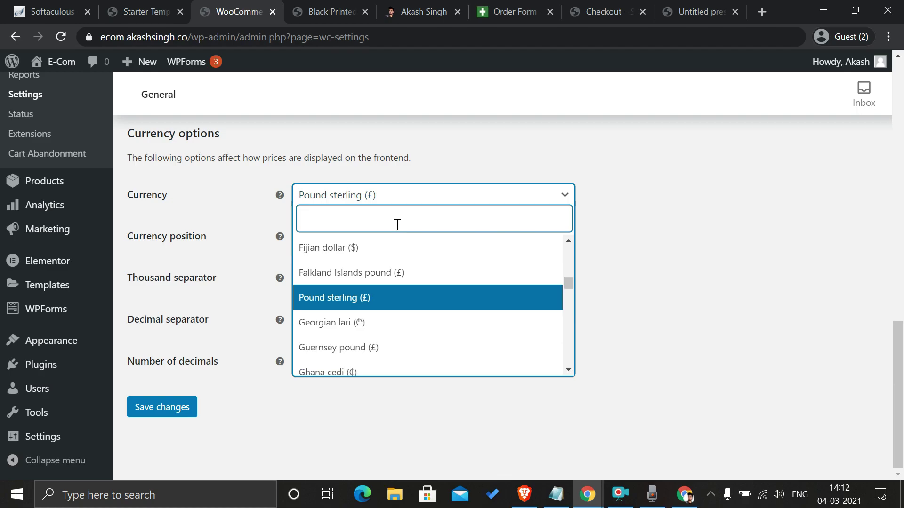
type("uni")
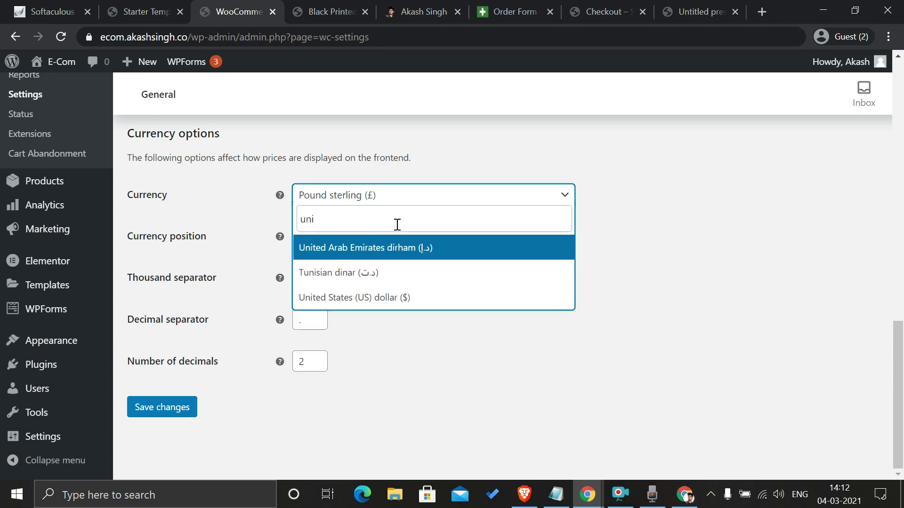
left_click(395, 298)
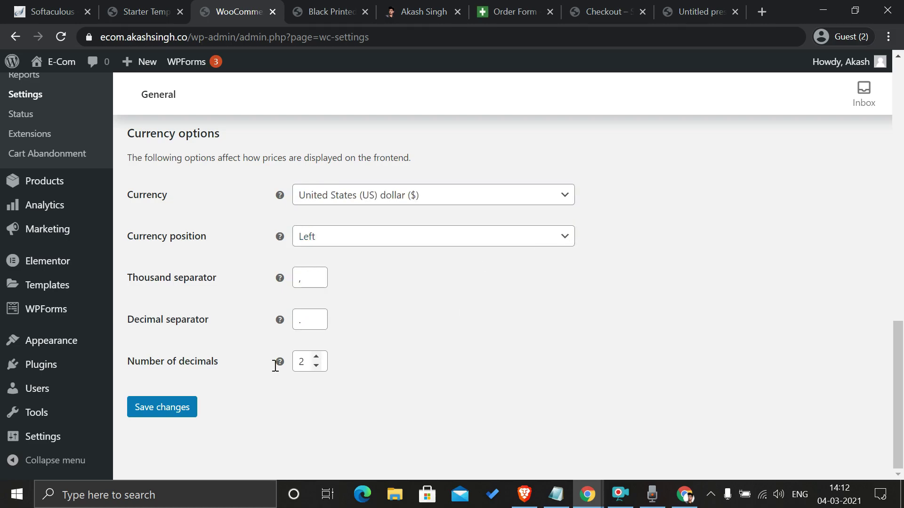
left_click(183, 412)
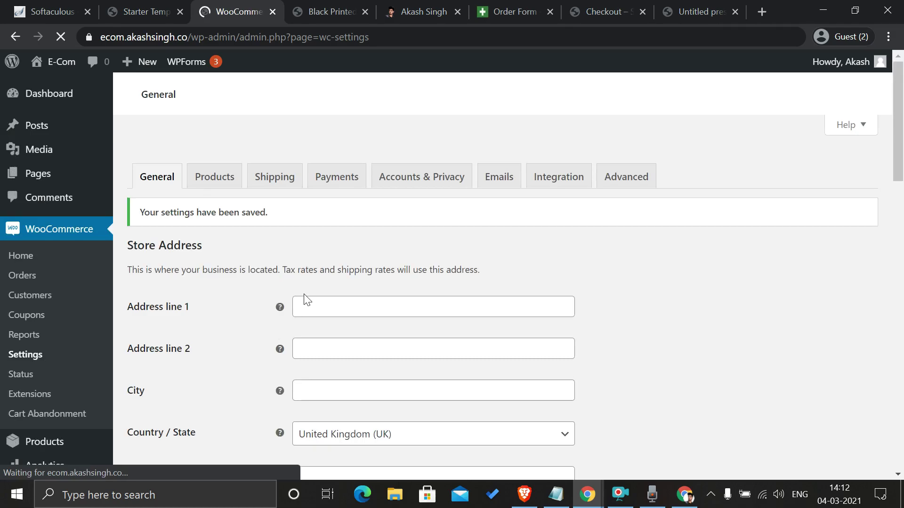
left_click(335, 11)
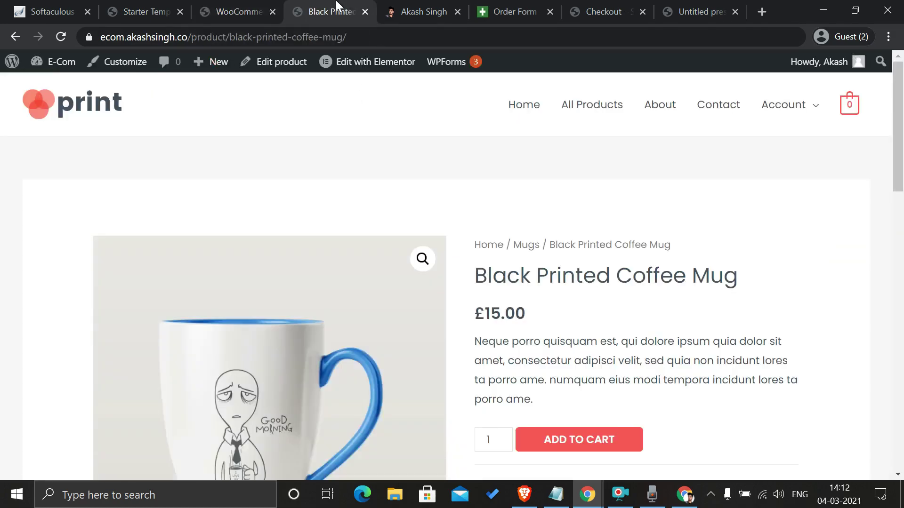
Step: Reload the Black Printed Coffee Mug product page to confirm its new $15.00 price
left_click(60, 37)
left_click(698, 6)
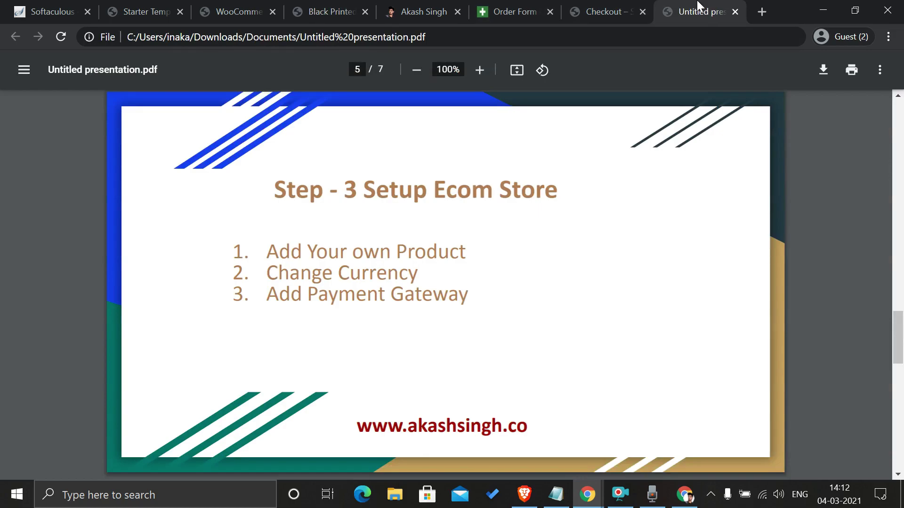
left_click(325, 8)
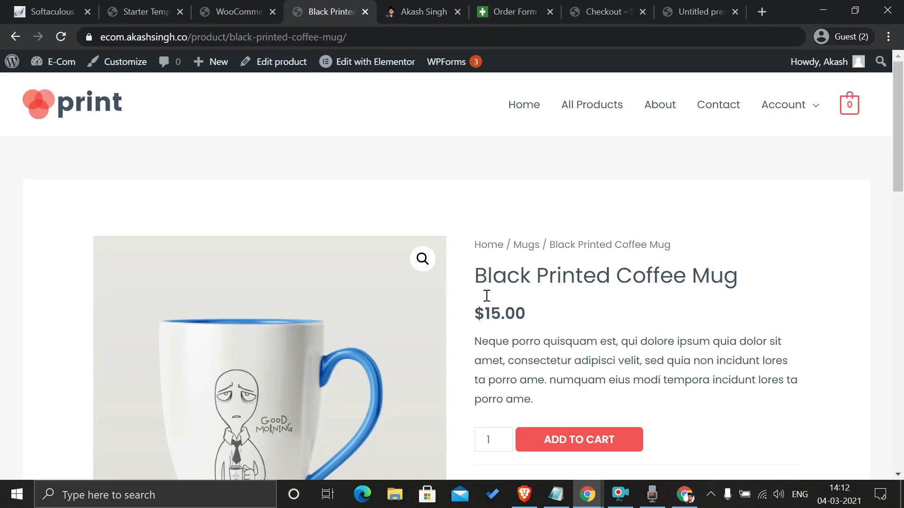
scroll(452, 313, "down", 3)
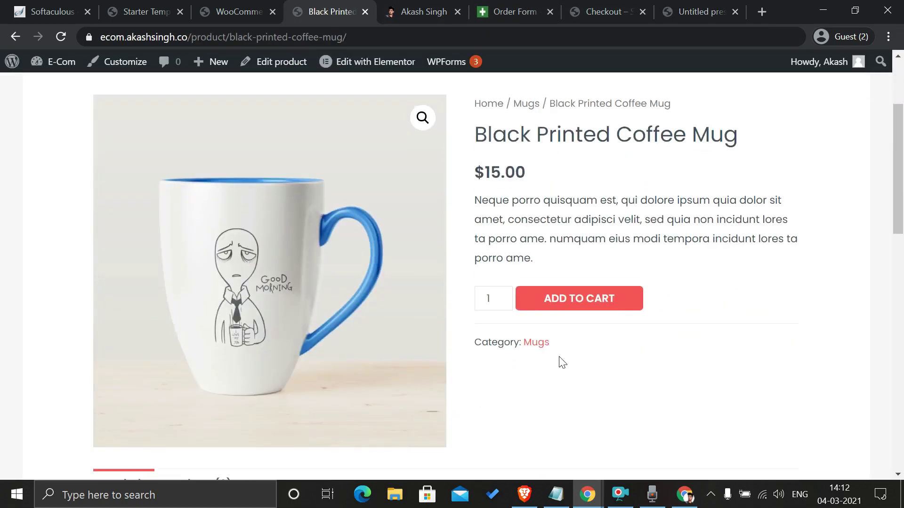
Step: Add the Black Printed Coffee Mug to the cart, view the cart, and proceed to the $15.00 checkout
left_click(568, 309)
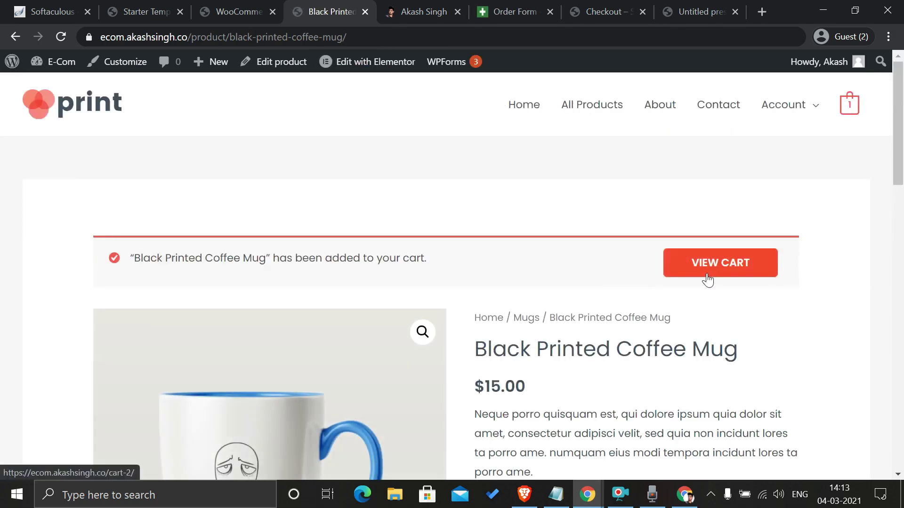
left_click(709, 277)
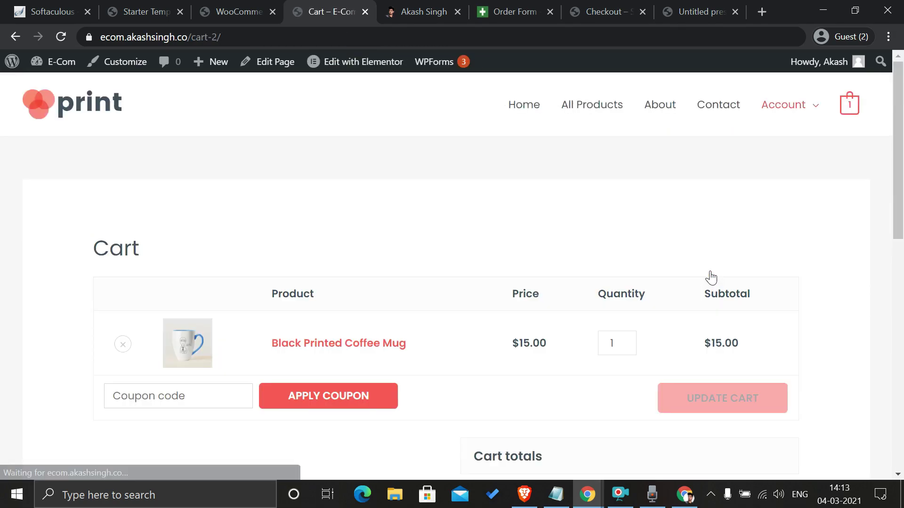
scroll(592, 288, "down", 5)
left_click(612, 304)
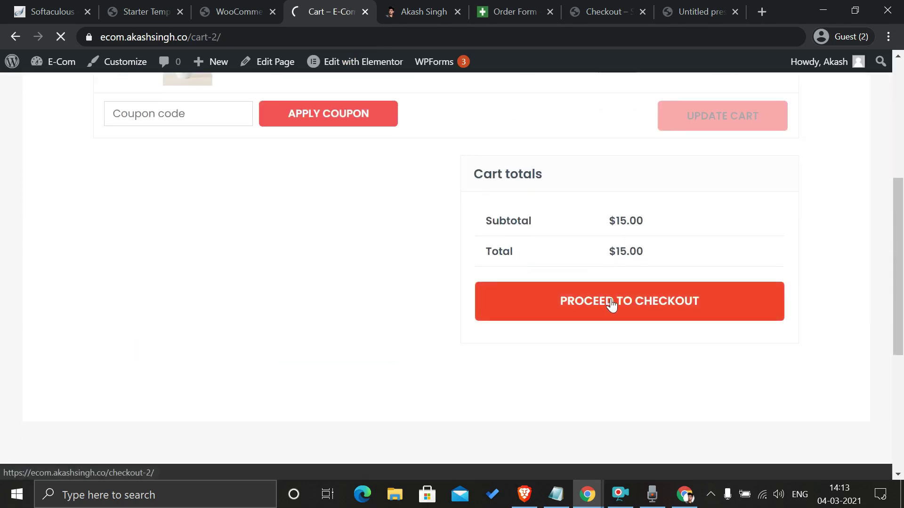
scroll(613, 305, "down", 6)
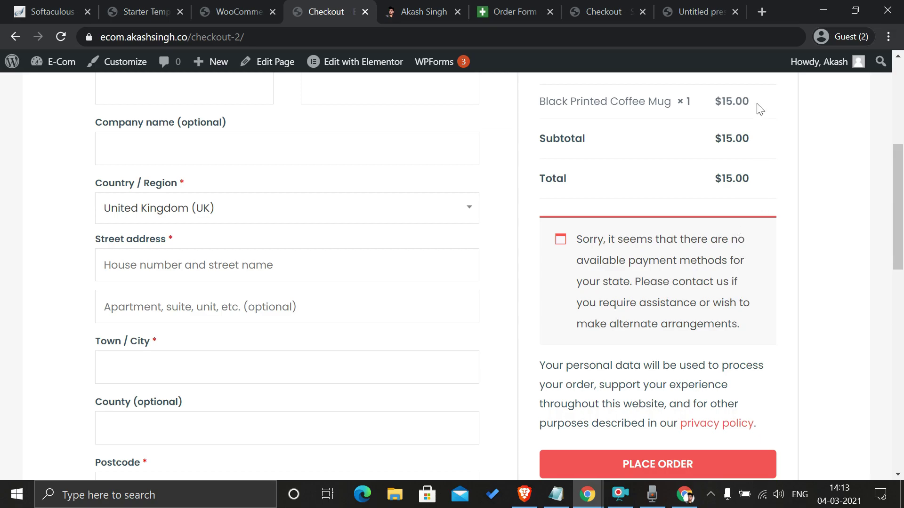
Step: Go to stripe.com in a new browser tab
left_click(761, 14)
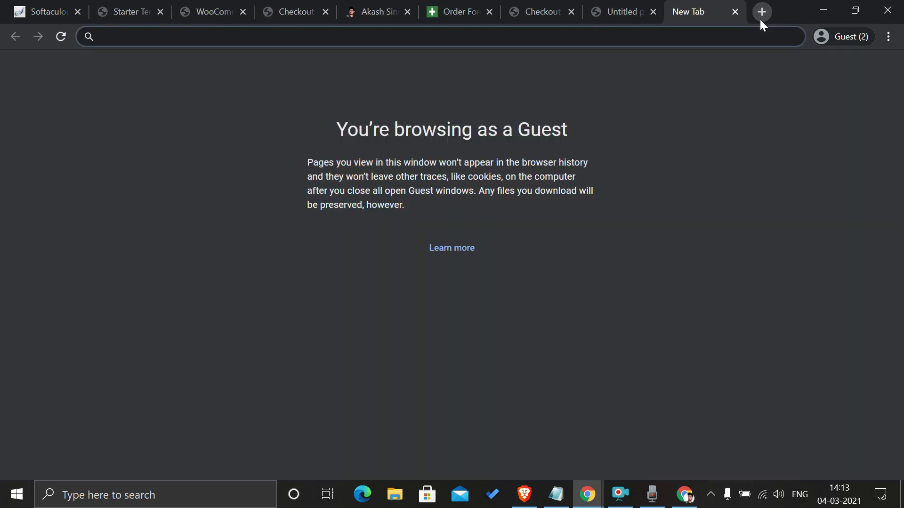
type("st")
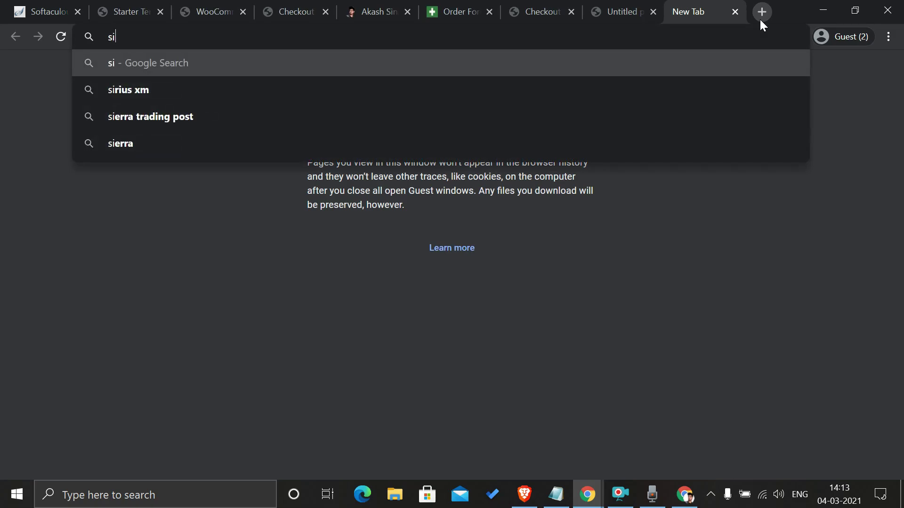
key("Return")
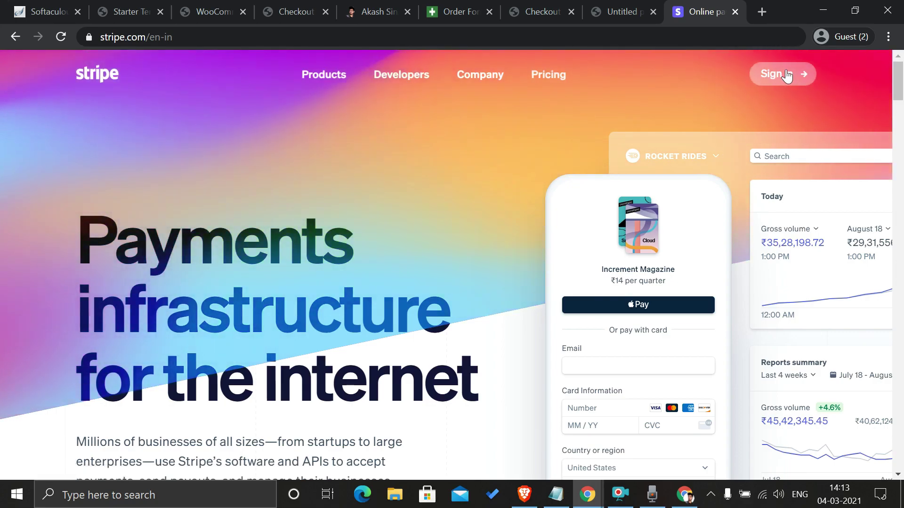
Step: Go from Stripe's sign-in page to the Create your Stripe account sign-up page
left_click(786, 74)
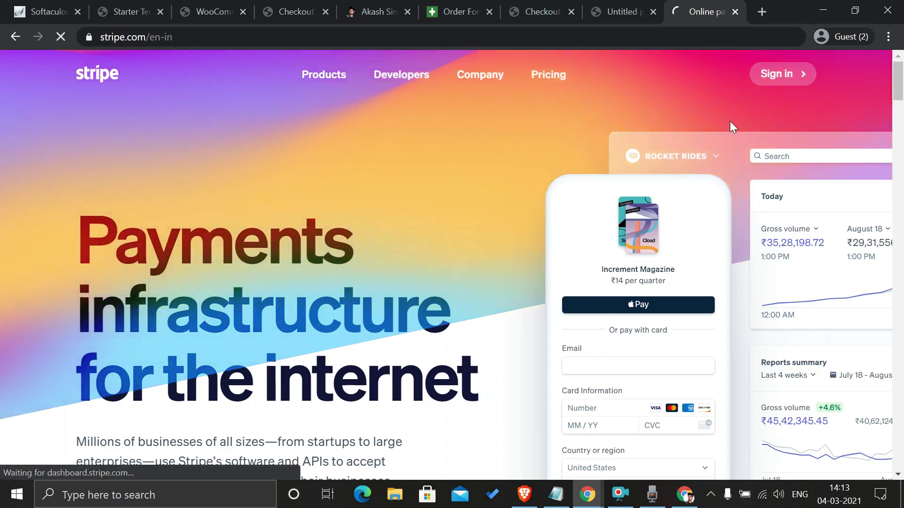
scroll(537, 228, "down", 2)
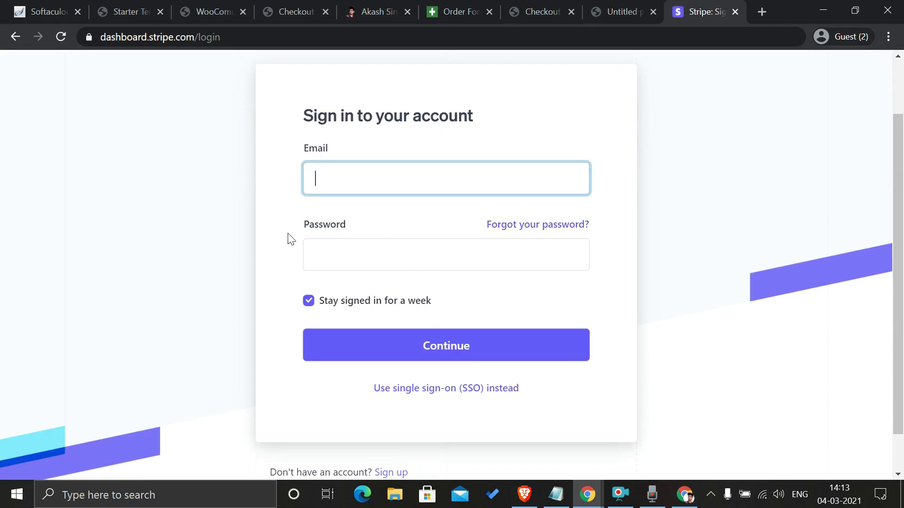
left_click(383, 472)
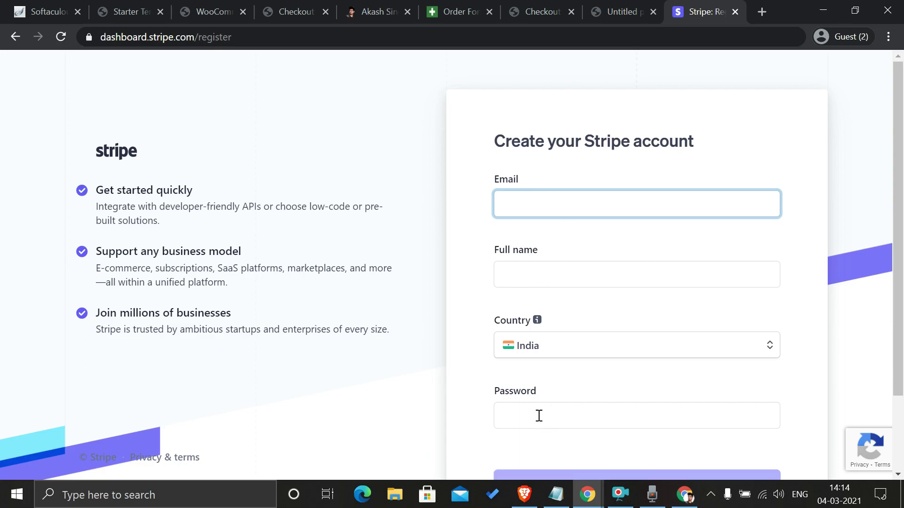
scroll(595, 450, "down", 2)
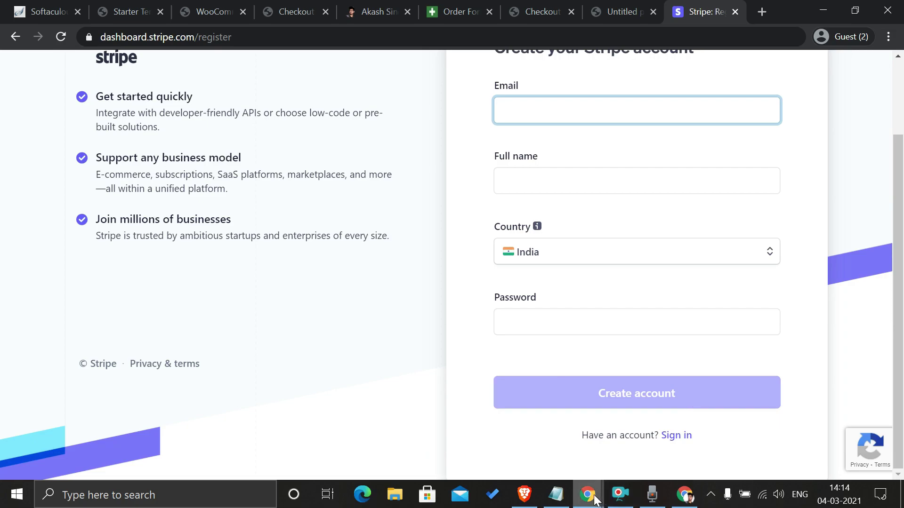
mouse_move(594, 495)
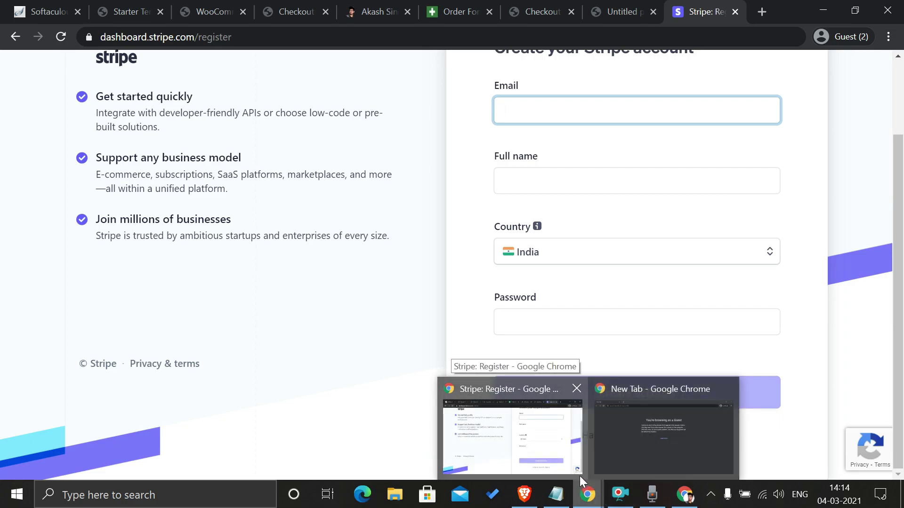
mouse_move(694, 498)
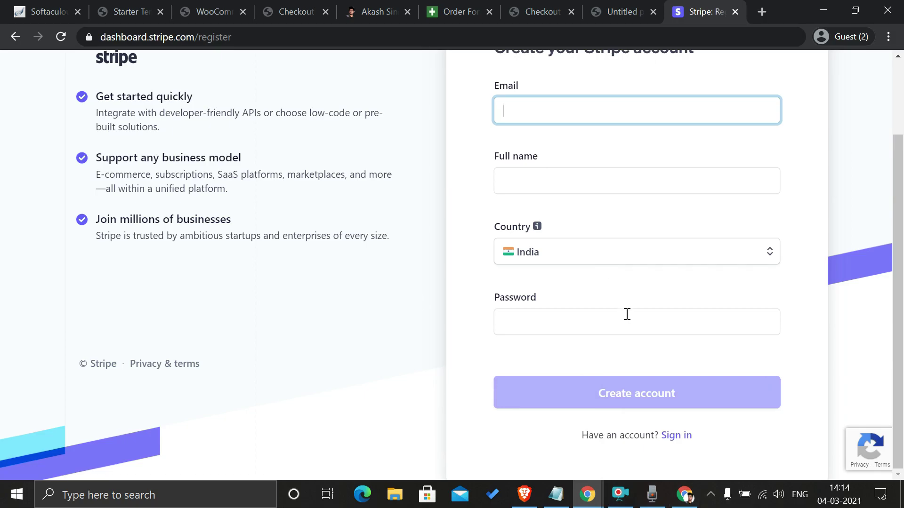
Step: Bring the Stripe dashboard forward, close the spare New Tab window, and return to the store window
left_click(685, 494)
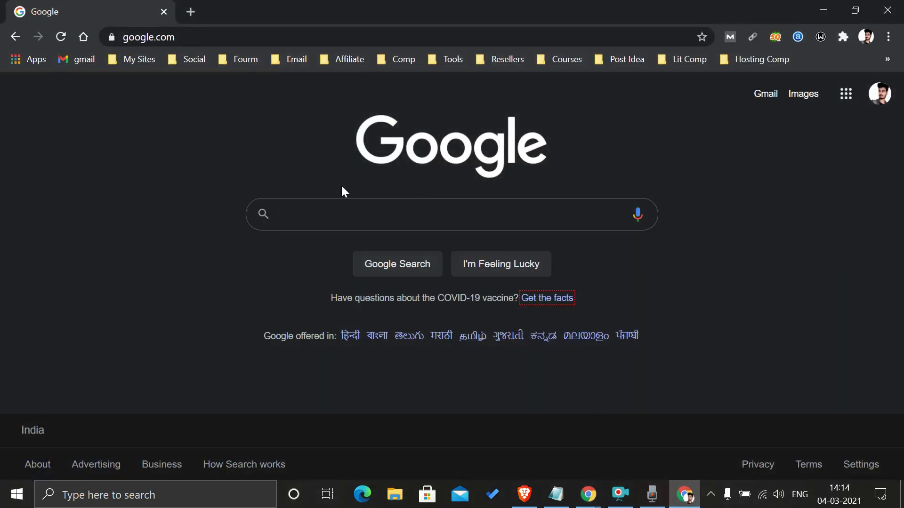
type("str")
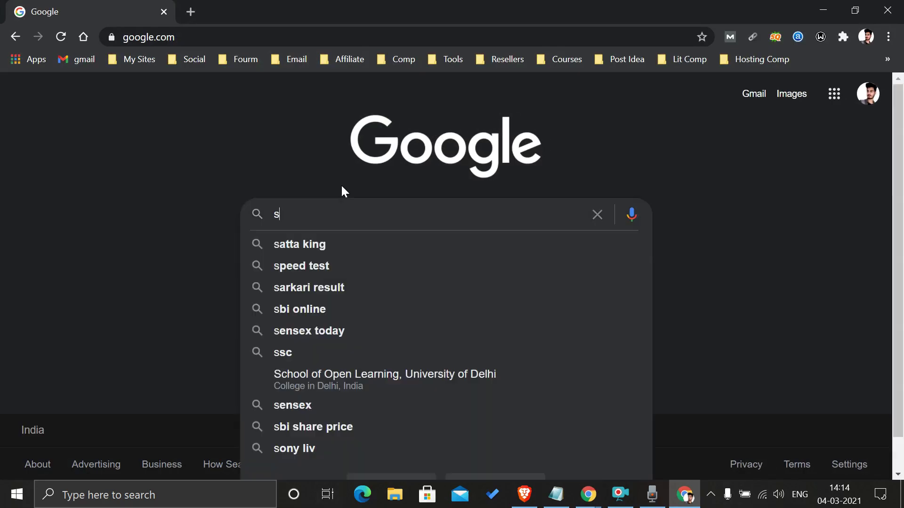
key("alt+Tab")
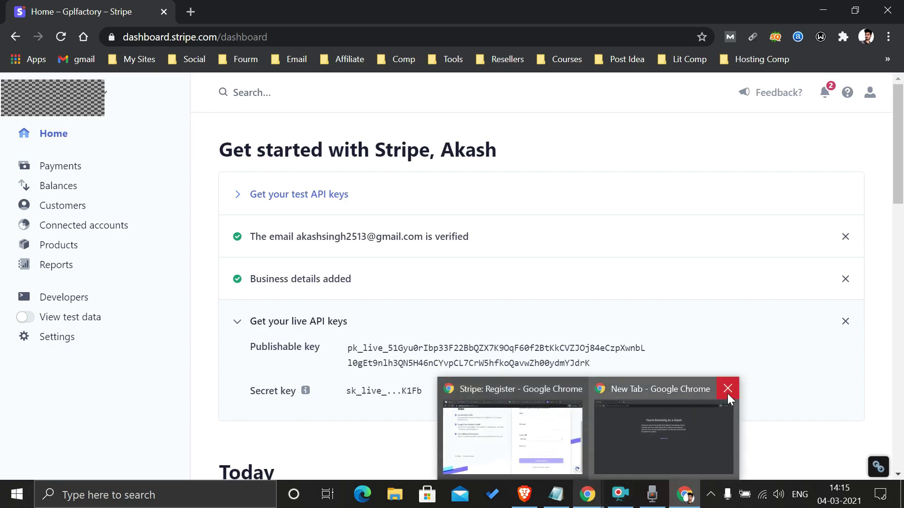
left_click(727, 389)
left_click(563, 398)
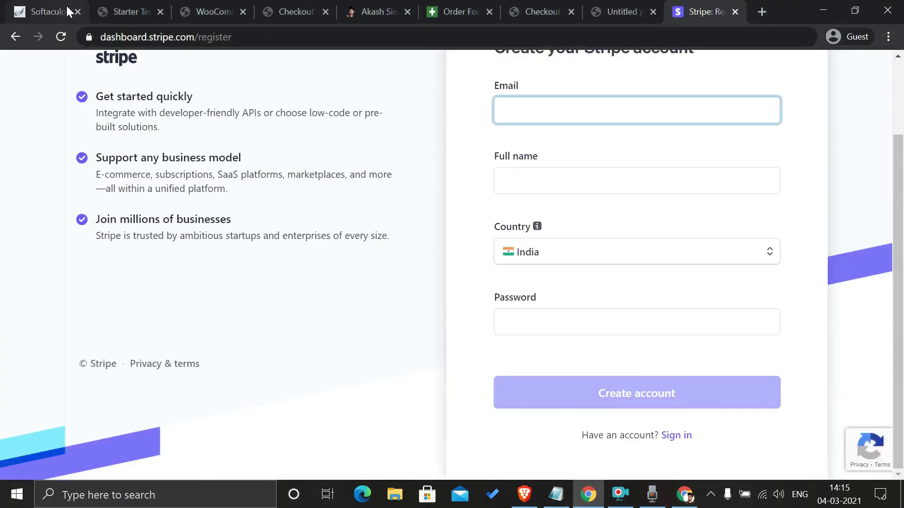
Step: Go from the WooCommerce settings to the Plugins > Add New page
left_click(224, 8)
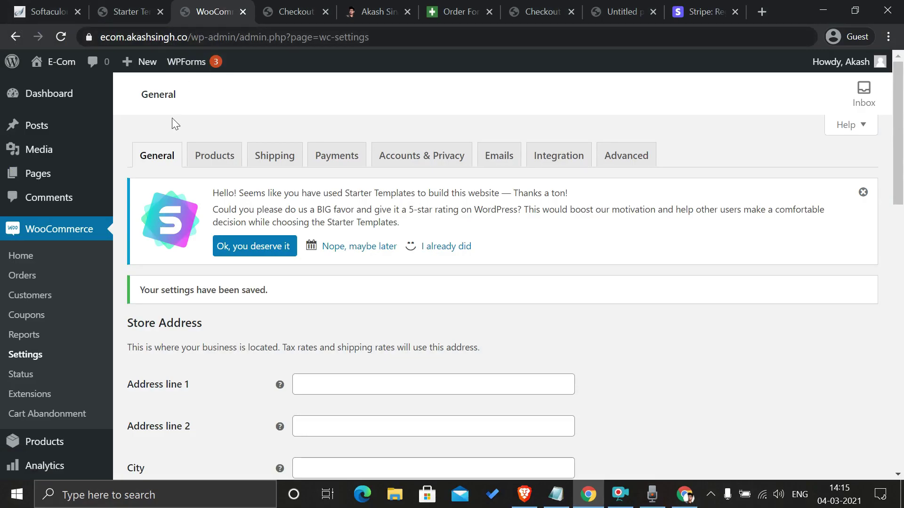
scroll(116, 247, "down", 3)
scroll(114, 256, "down", 3)
mouse_move(64, 372)
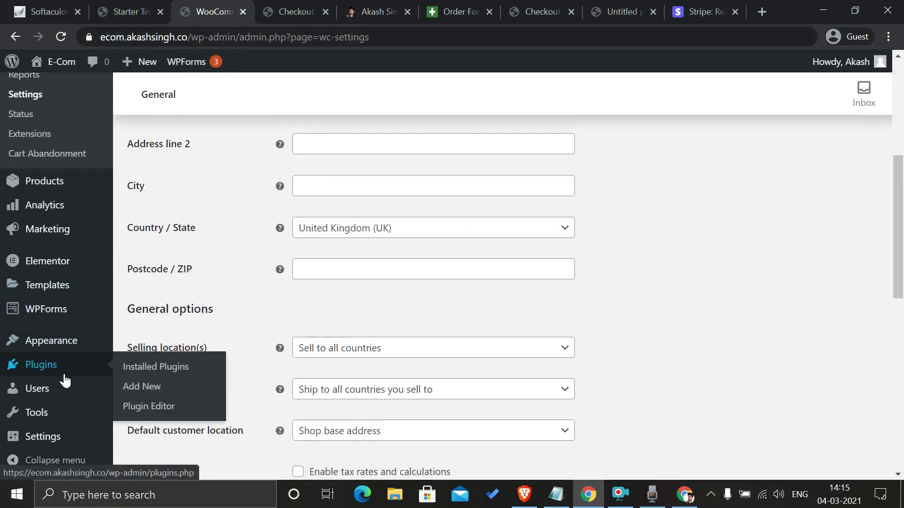
left_click(145, 392)
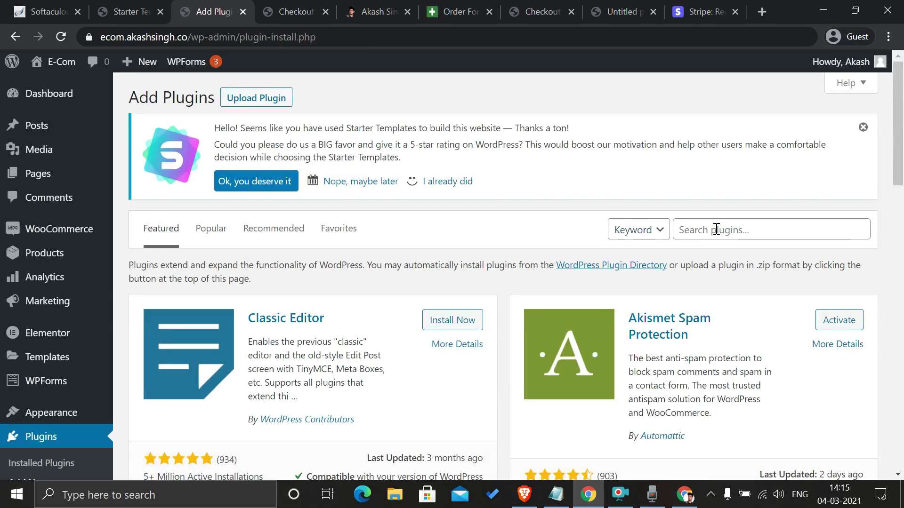
Step: Search 'stripe', then install and activate WooCommerce Stripe Payment Gateway
left_click(716, 230)
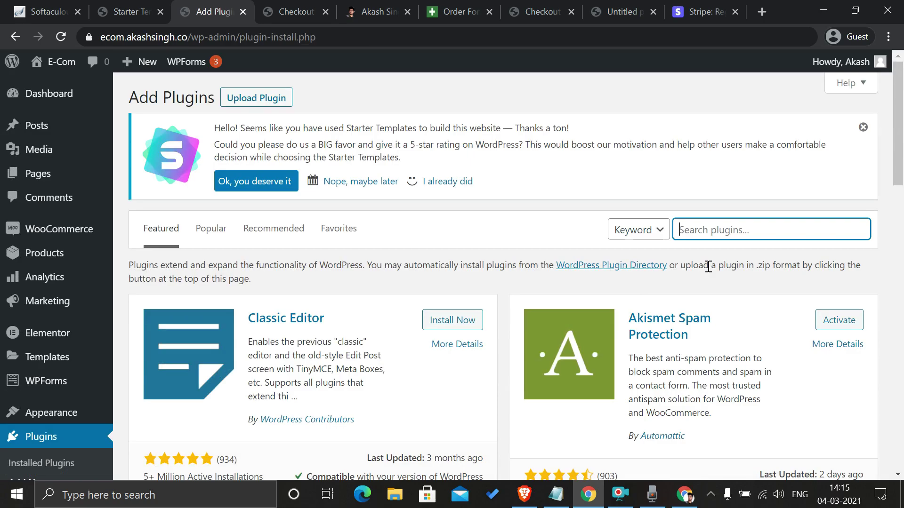
type("str")
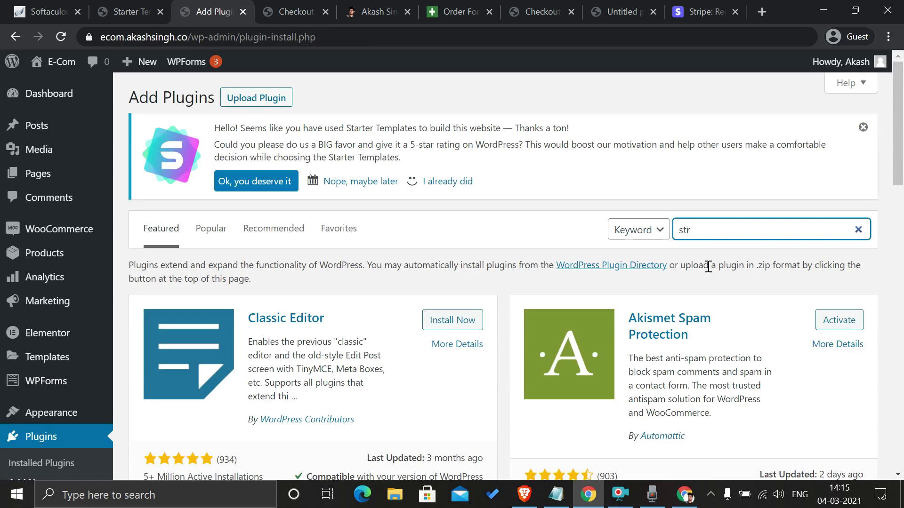
type("ipe")
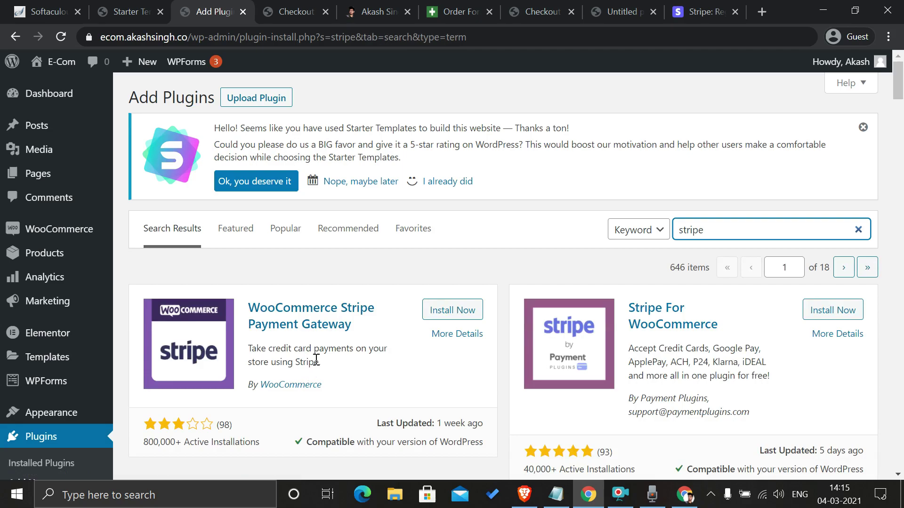
left_click(471, 314)
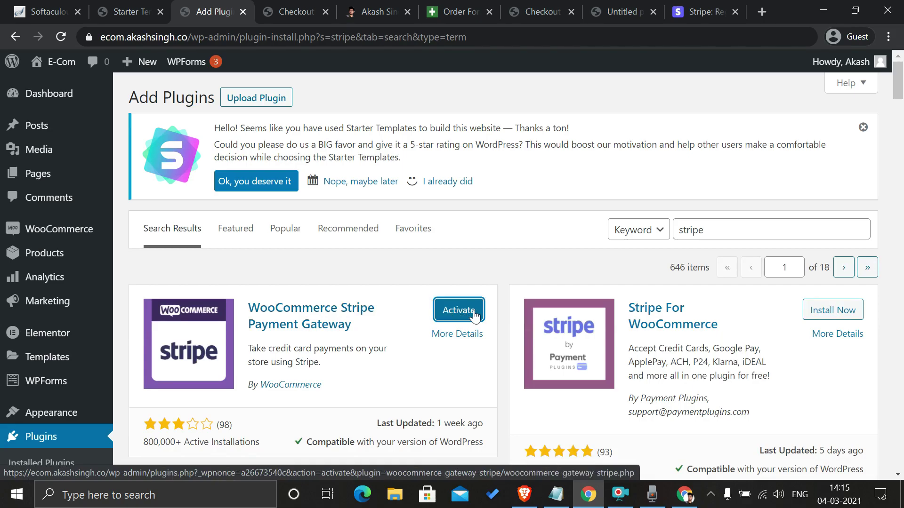
left_click(472, 314)
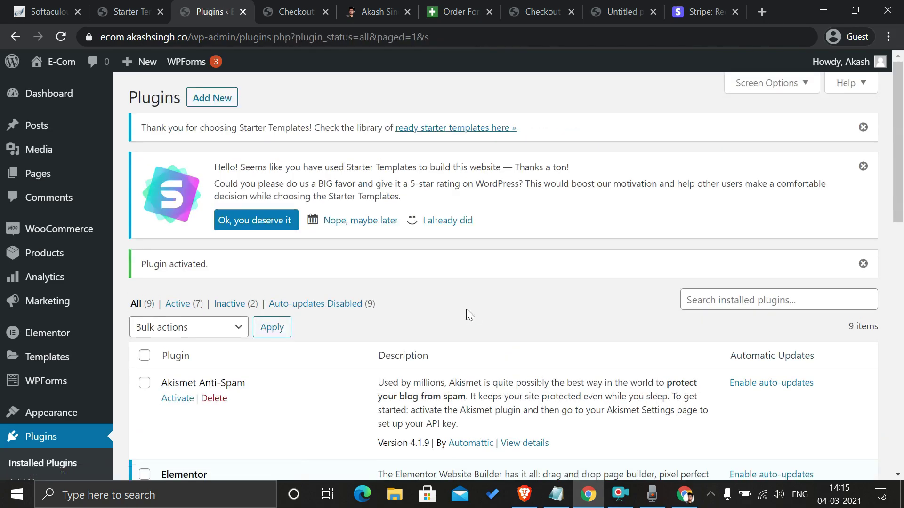
mouse_move(70, 236)
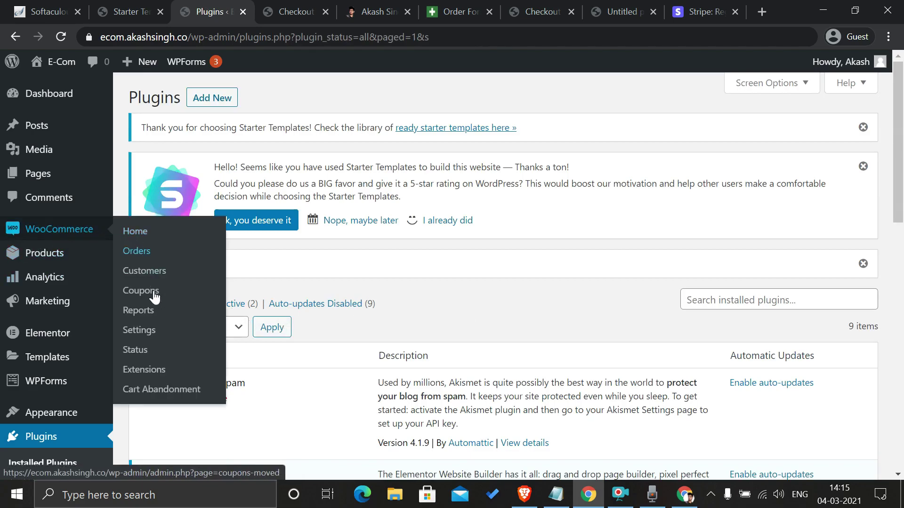
Step: Switch on Cash on delivery in the WooCommerce Settings Payments tab
left_click(150, 334)
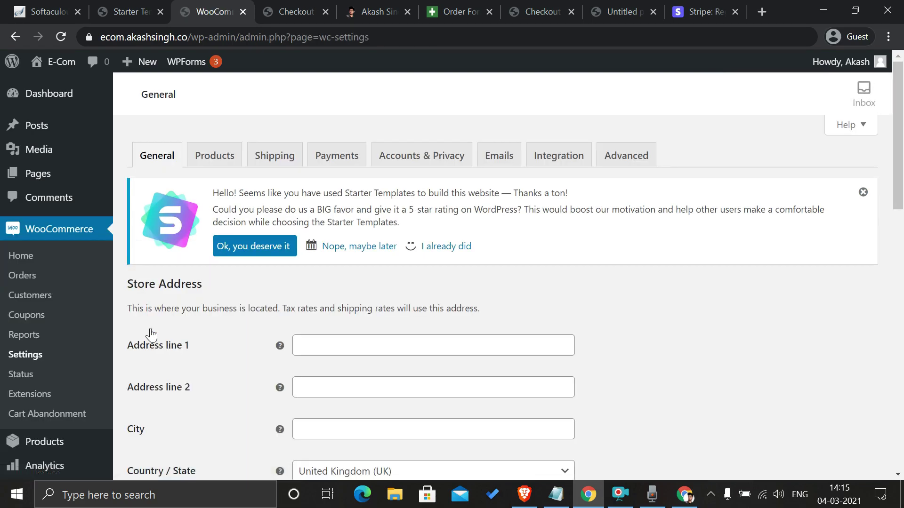
left_click(340, 160)
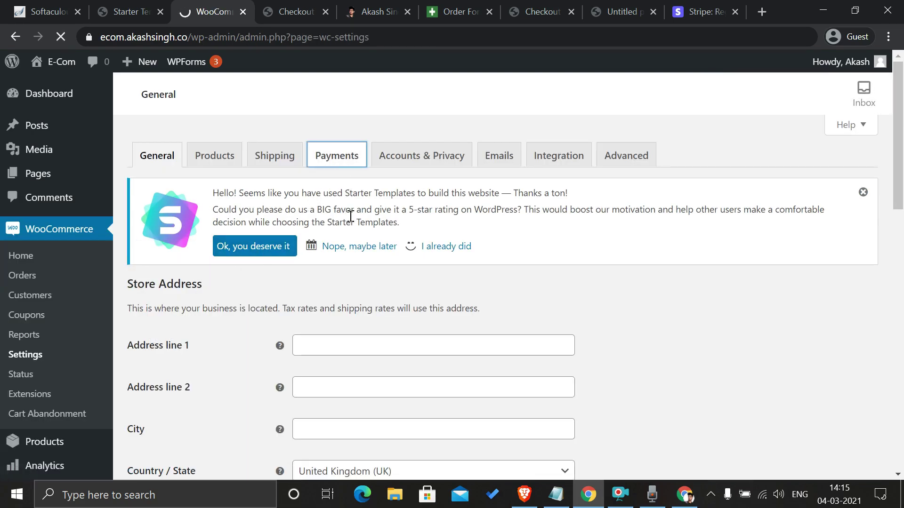
scroll(349, 216, "down", 5)
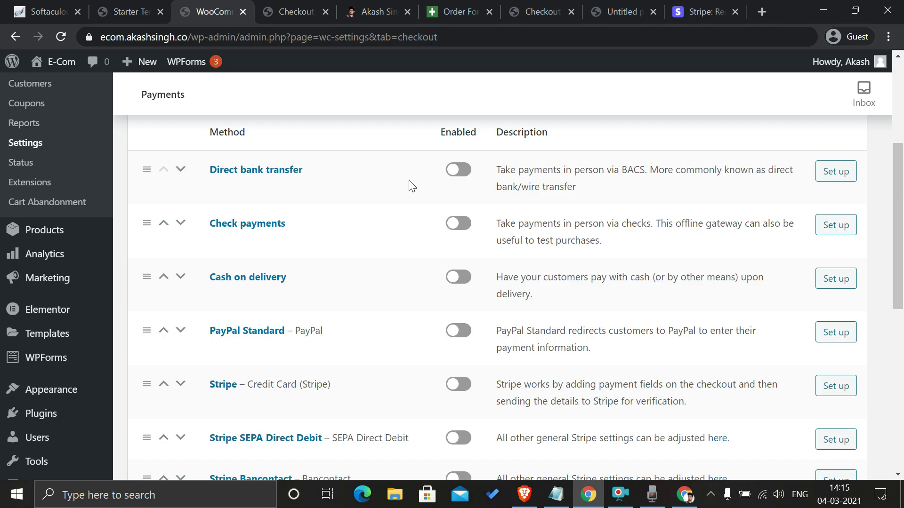
left_click(465, 278)
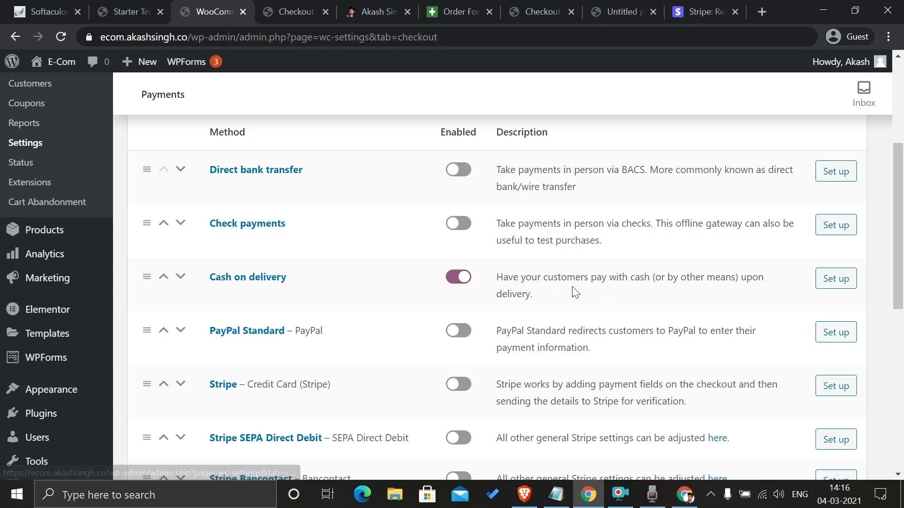
left_click(306, 5)
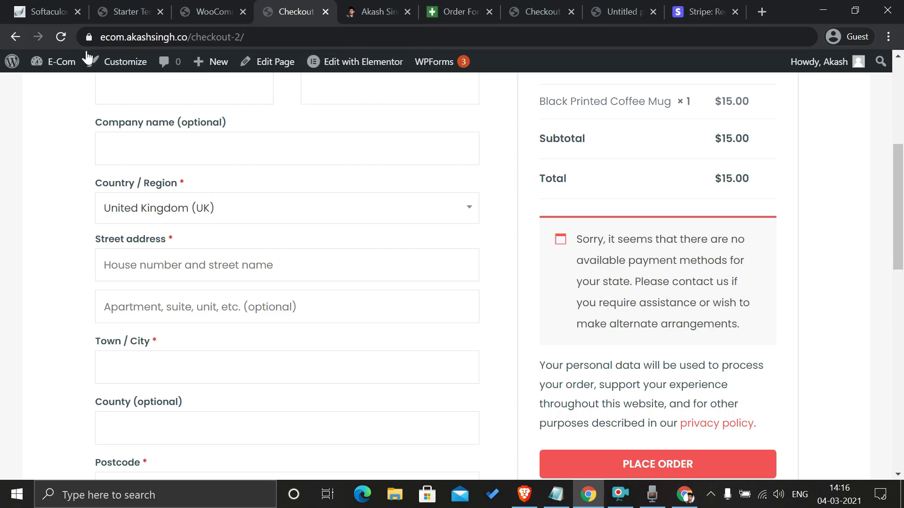
Step: Reload the checkout to confirm Cash on delivery is offered, then go back to Payments settings
left_click(61, 40)
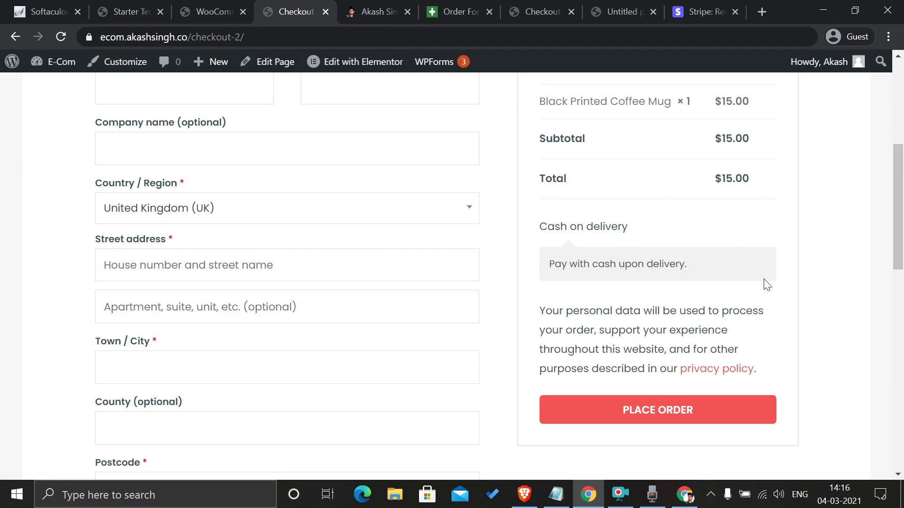
left_click(220, 5)
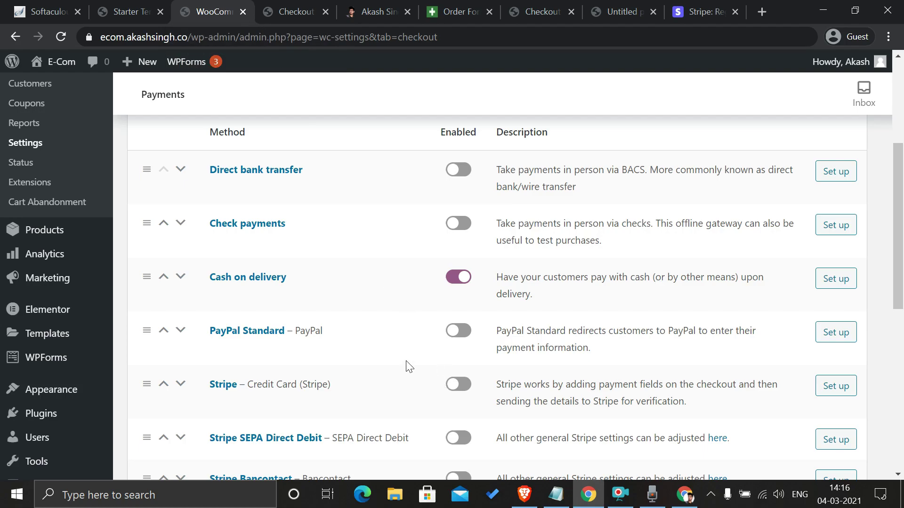
scroll(405, 365, "down", 2)
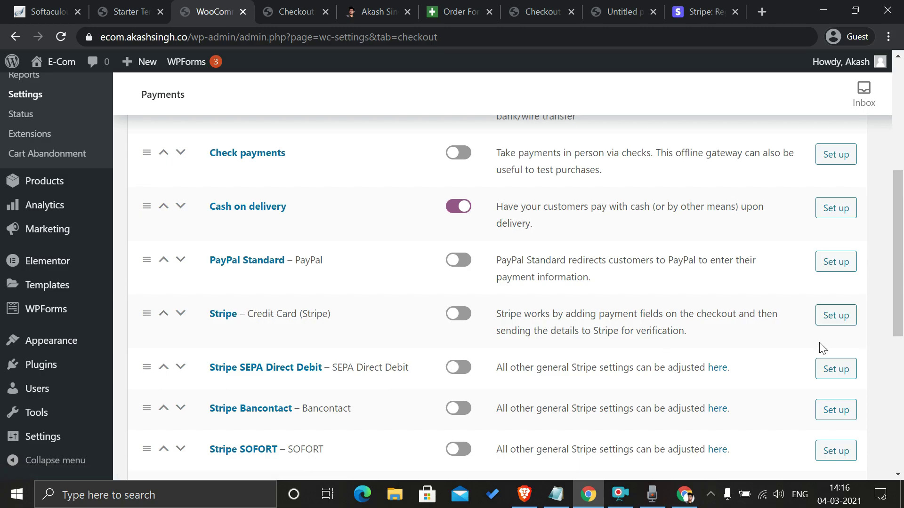
Step: Open the Stripe gateway setup and uncheck Enable Test Mode to reveal the live key fields
left_click(825, 326)
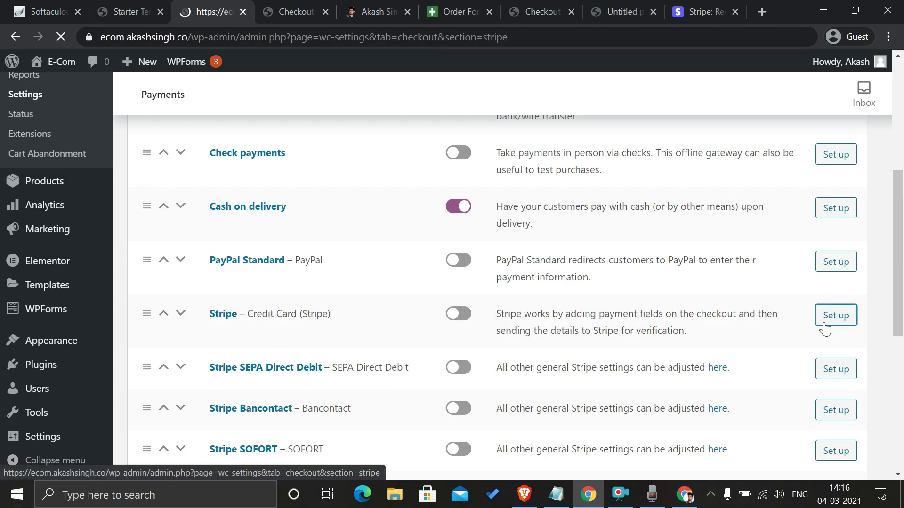
scroll(473, 260, "down", 3)
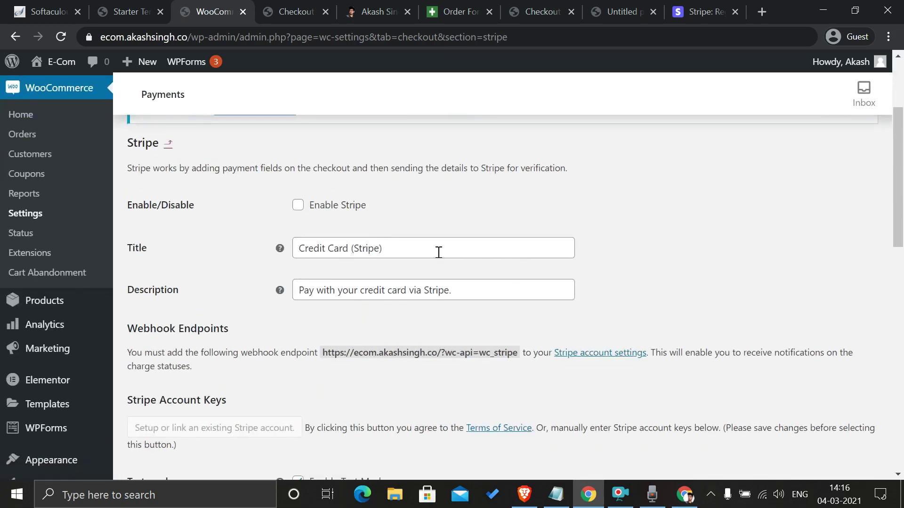
scroll(353, 225, "down", 5)
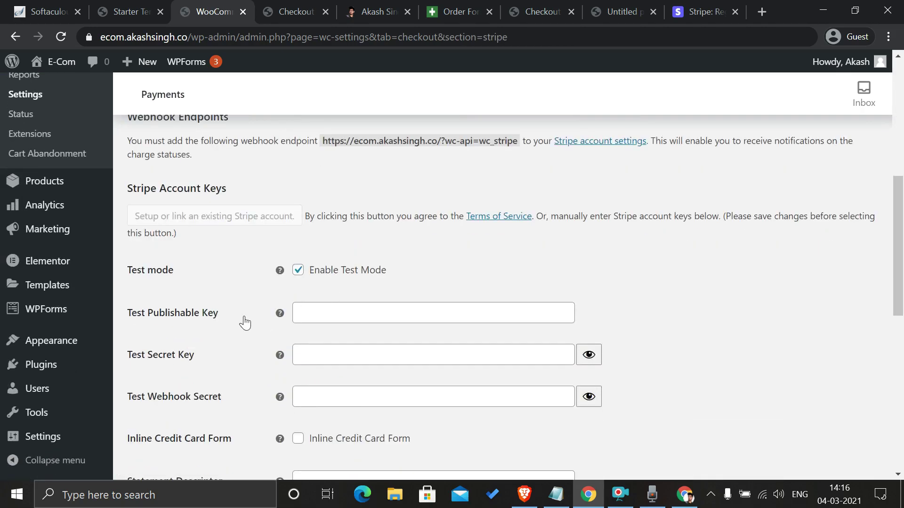
scroll(244, 323, "down", 2)
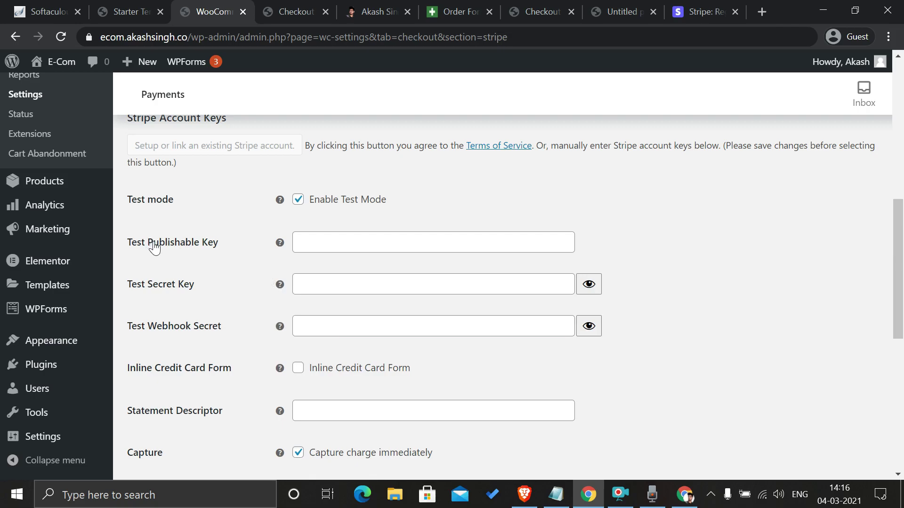
left_click(298, 201)
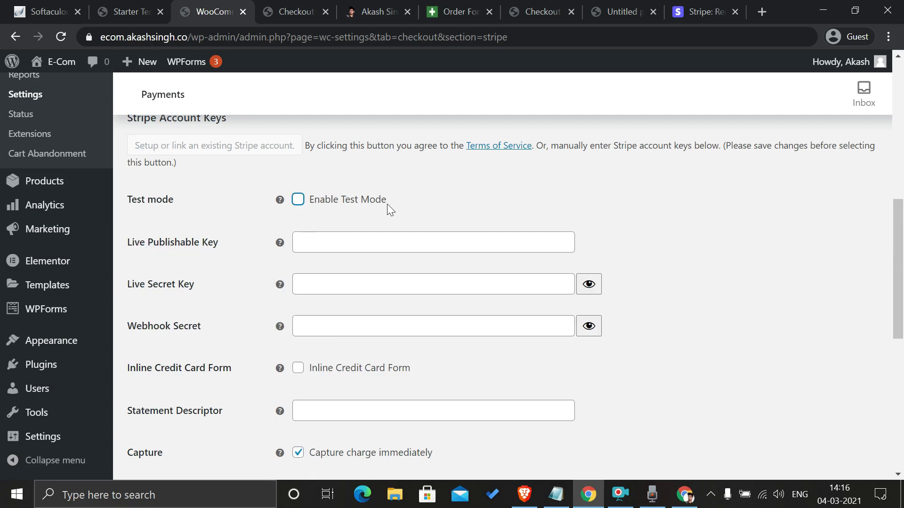
mouse_move(283, 241)
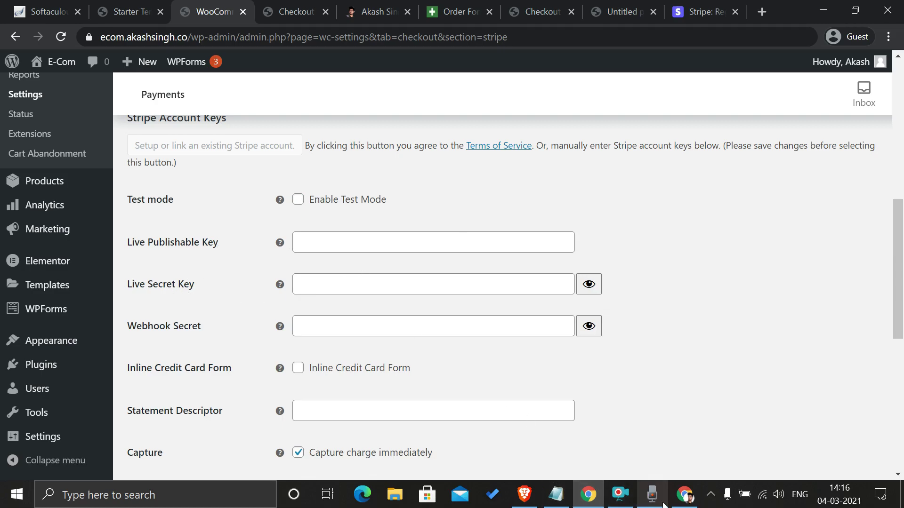
left_click(685, 494)
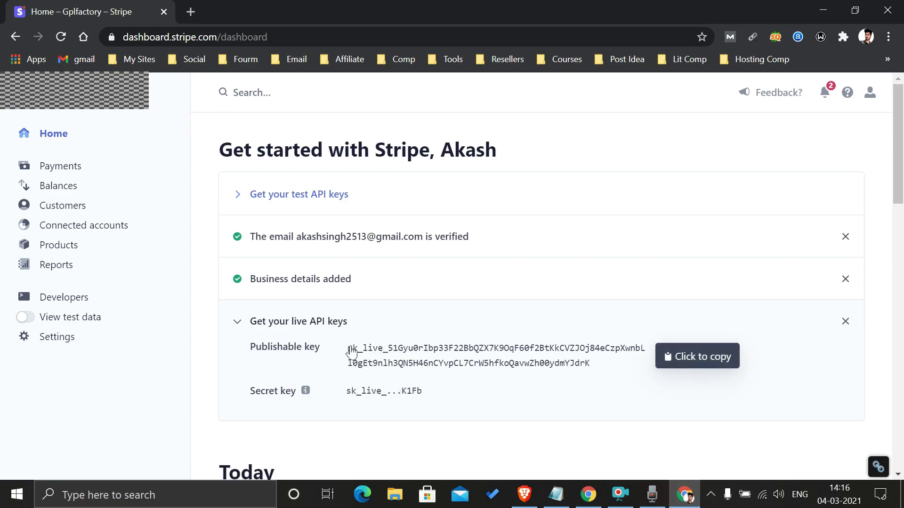
Step: Copy Stripe's live publishable key into WooCommerce's Live Publishable Key field
left_click_drag(351, 350, 394, 354)
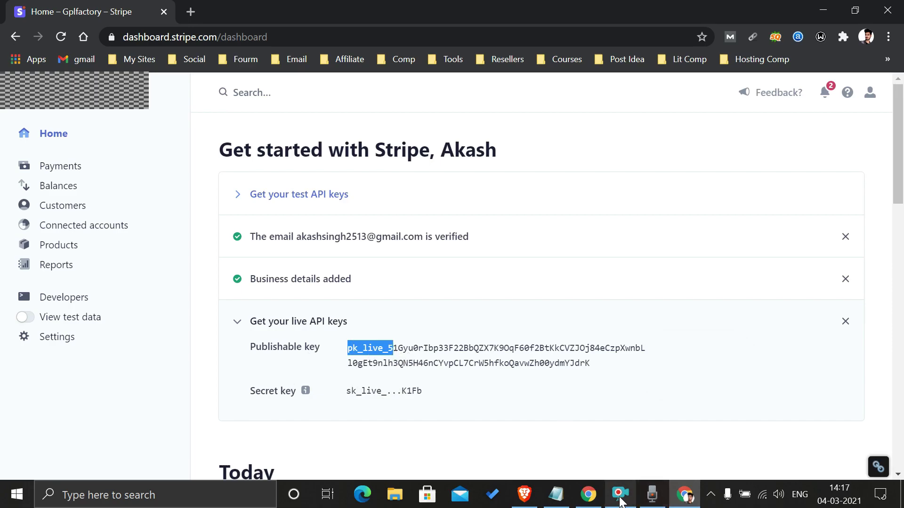
left_click(595, 500)
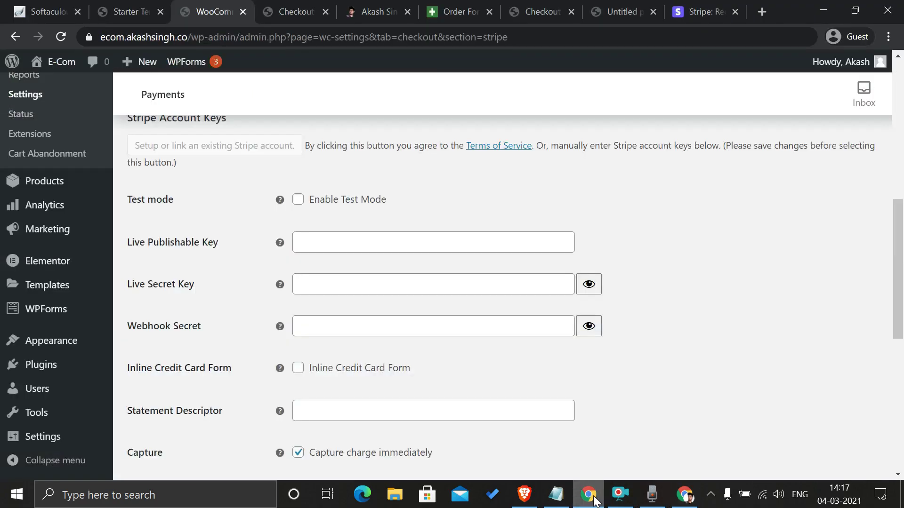
left_click(342, 241)
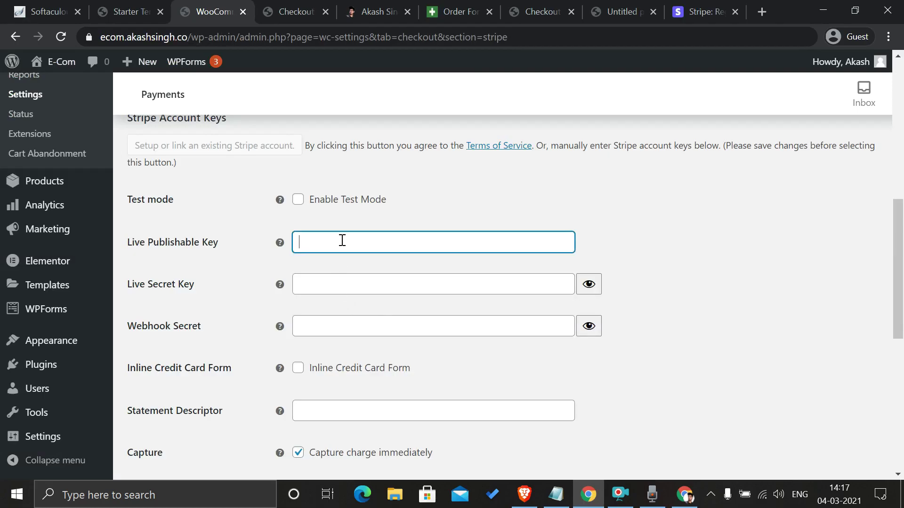
key("ctrl+v")
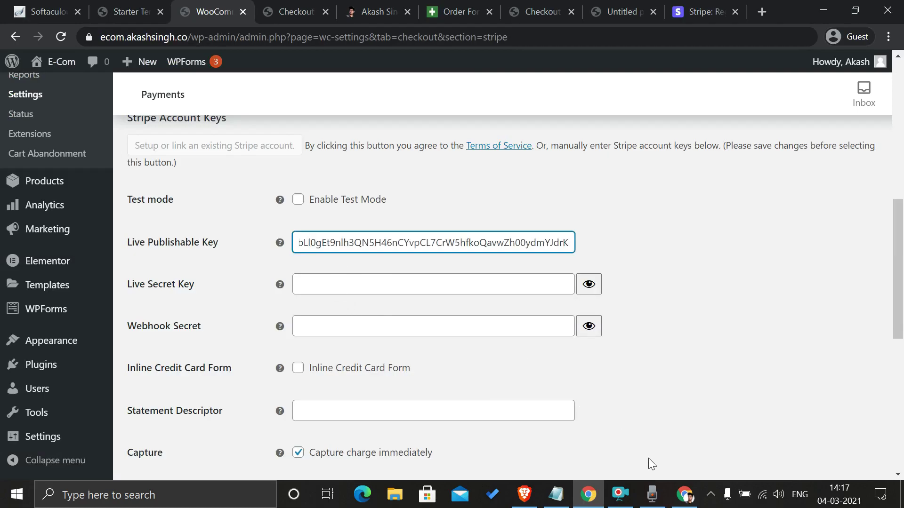
Step: Copy the live secret key token from Stripe's API keys page for the Live Secret Key field
left_click(681, 503)
left_click(853, 369)
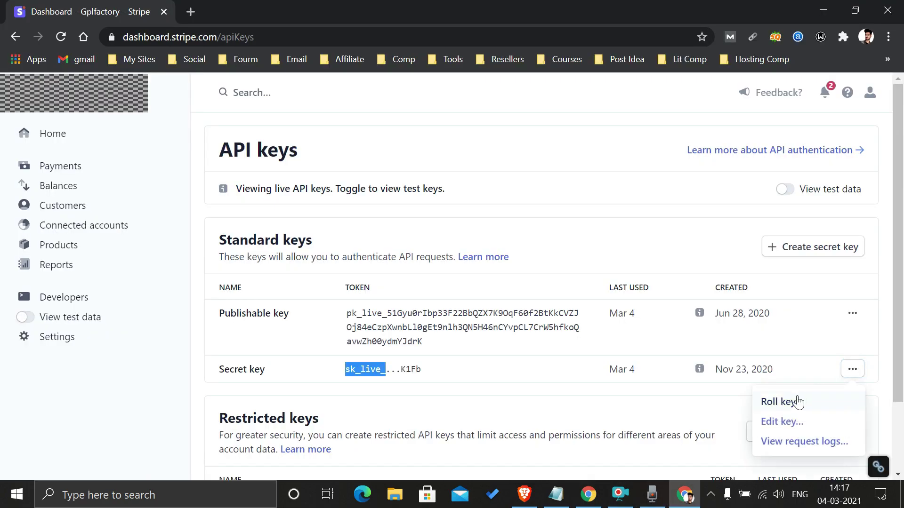
left_click(784, 424)
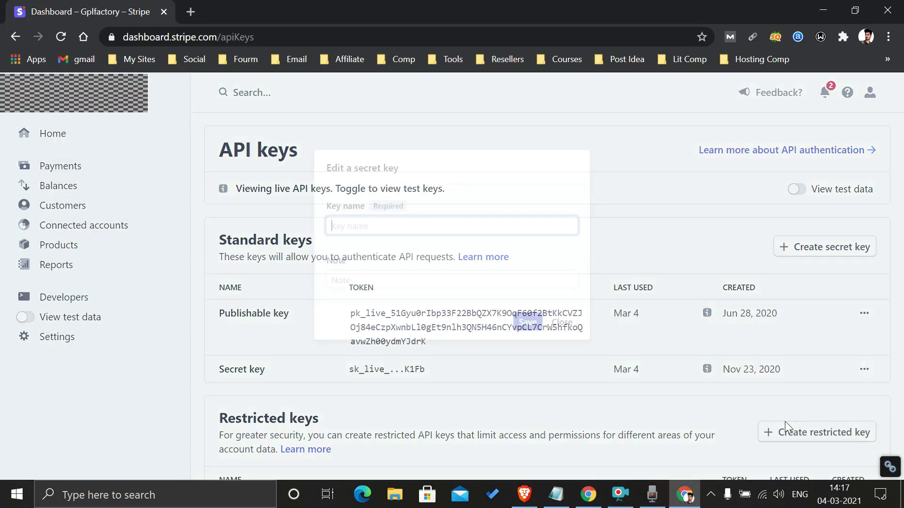
left_click(578, 334)
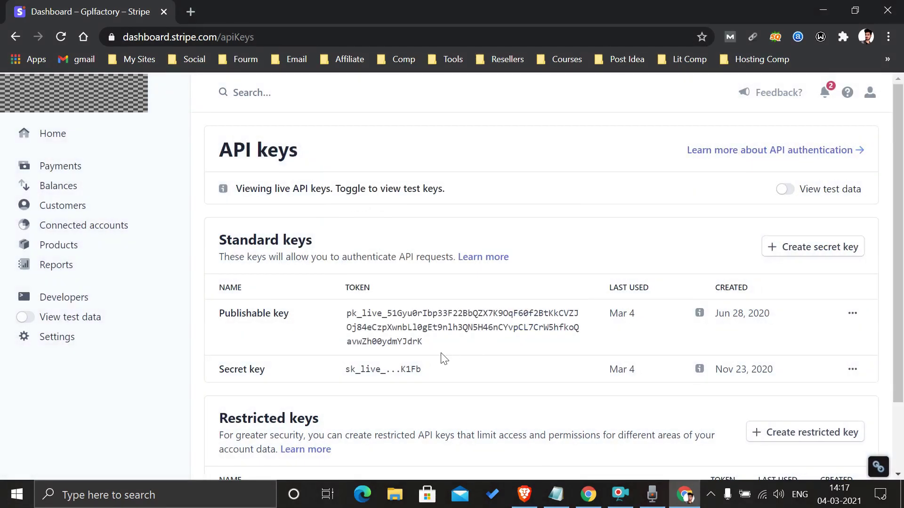
triple_click(395, 371)
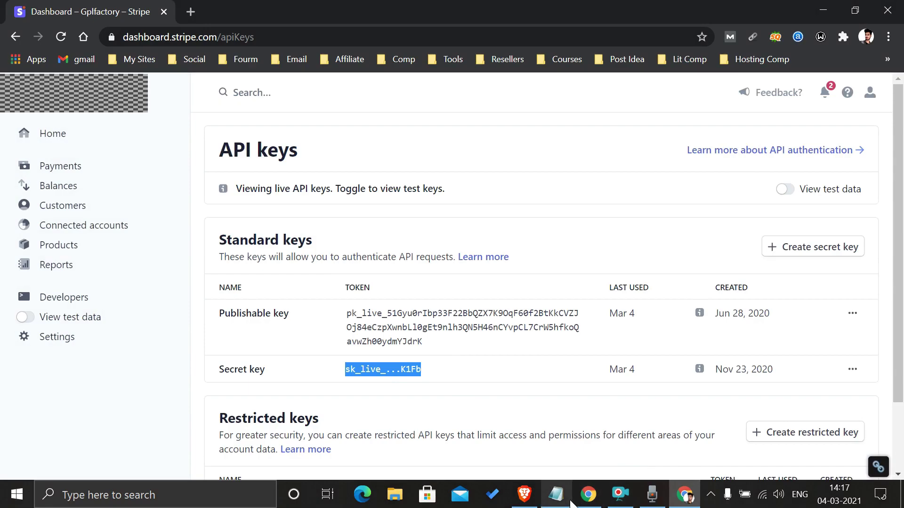
left_click(588, 494)
left_click(333, 287)
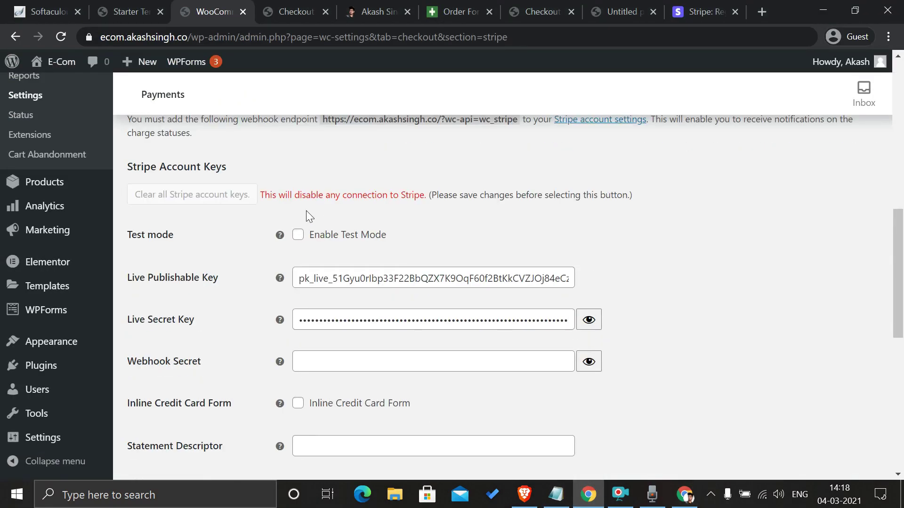
Step: Save the Stripe gateway settings with the live keys entered and test mode off
scroll(218, 208, "up", 6)
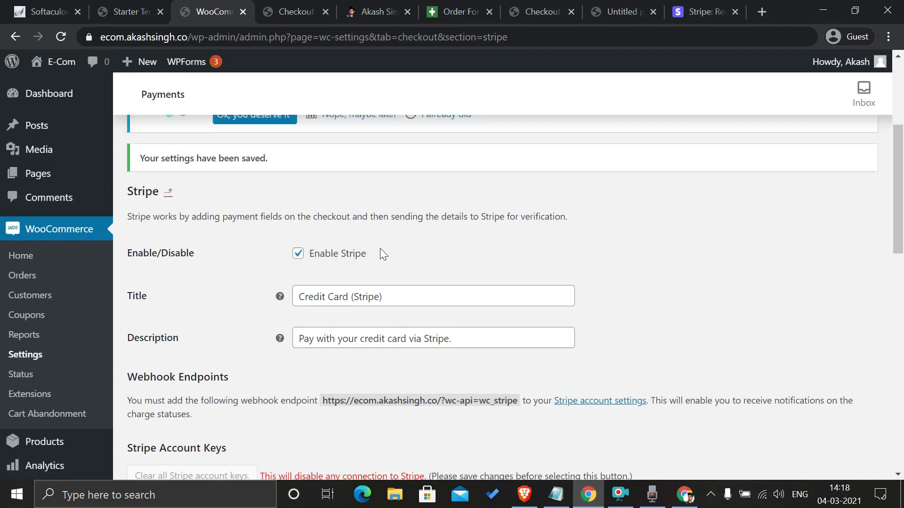
scroll(381, 247, "down", 15)
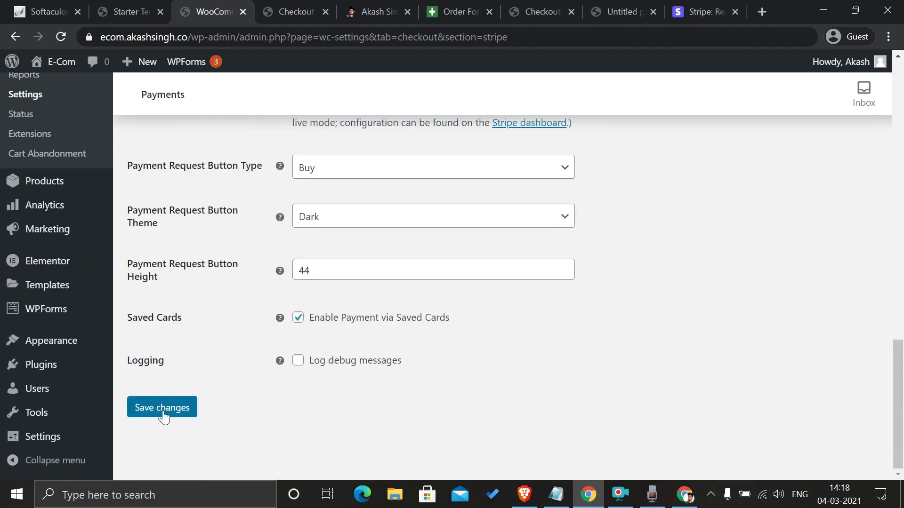
left_click(164, 409)
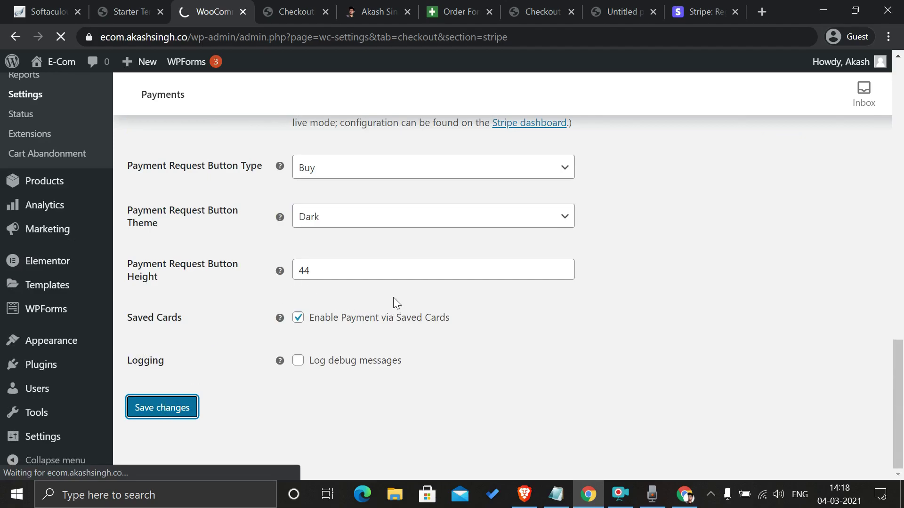
scroll(273, 255, "down", 5)
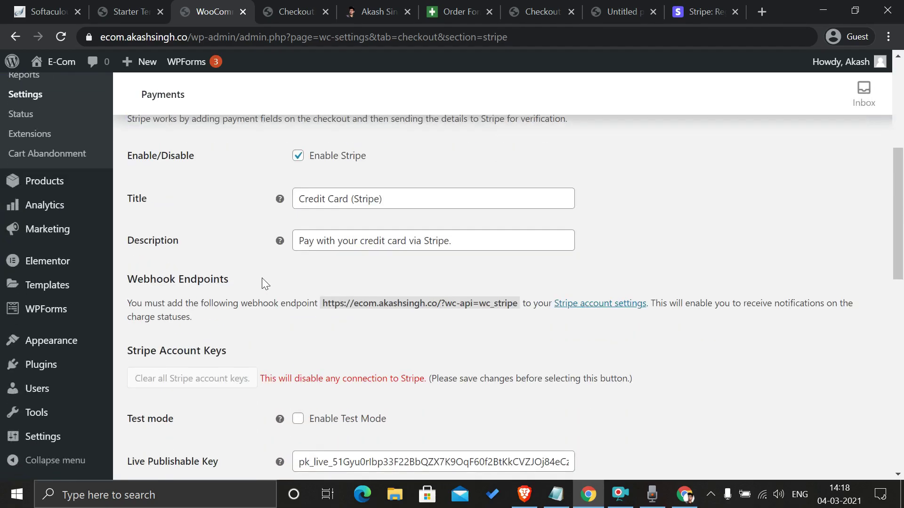
Step: Reload the checkout and select Credit Card (Stripe) so the card fields appear
left_click(299, 11)
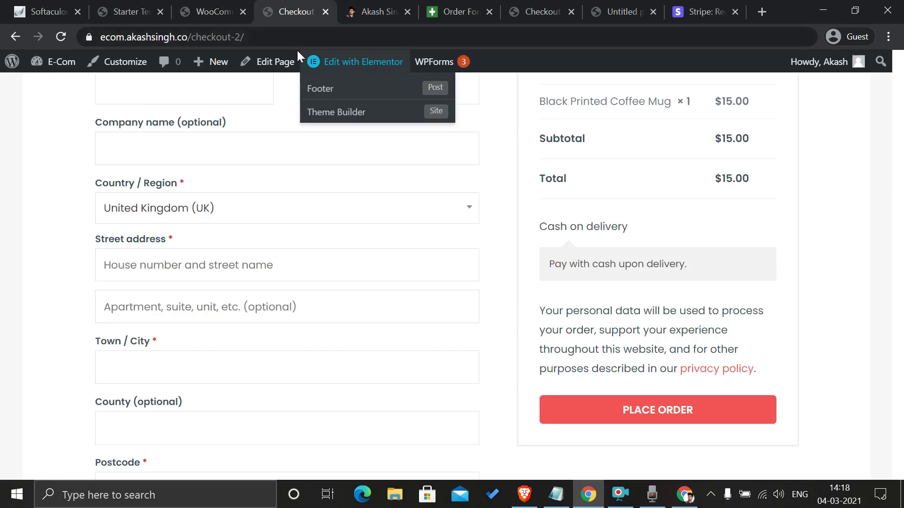
left_click(61, 36)
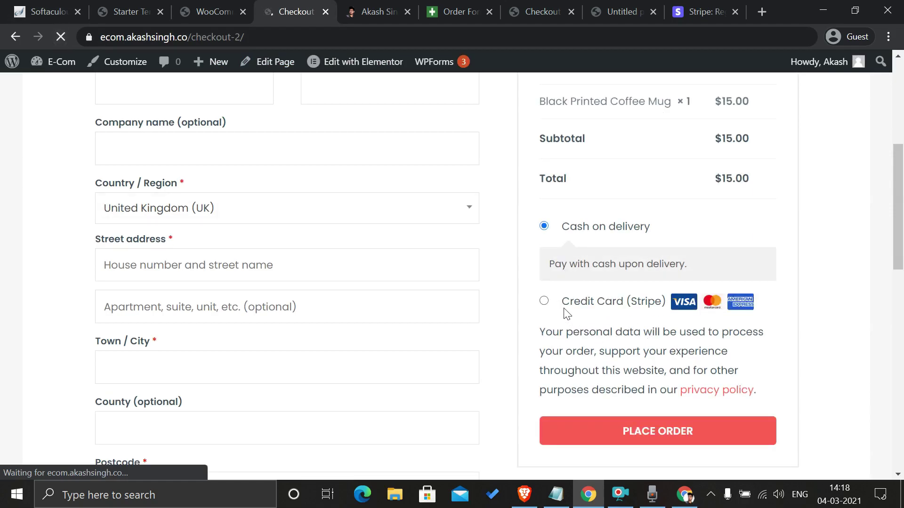
left_click(545, 302)
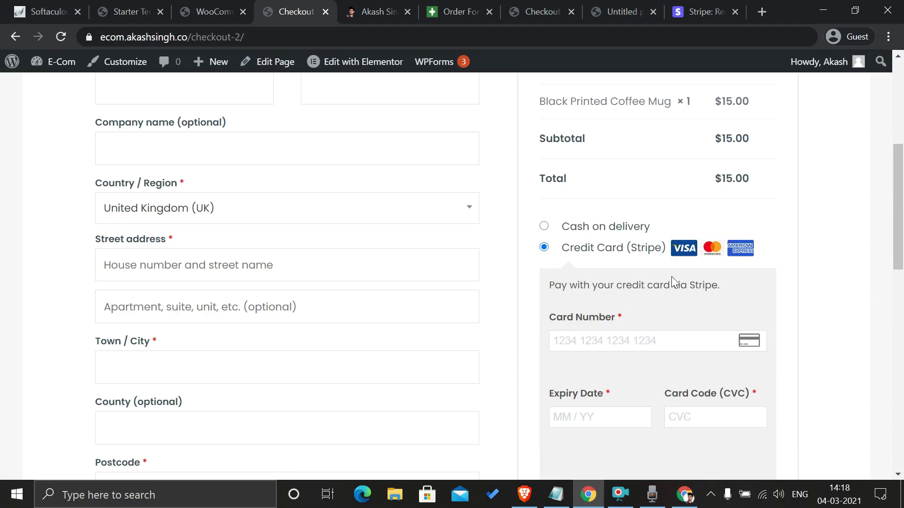
scroll(668, 256, "down", 3)
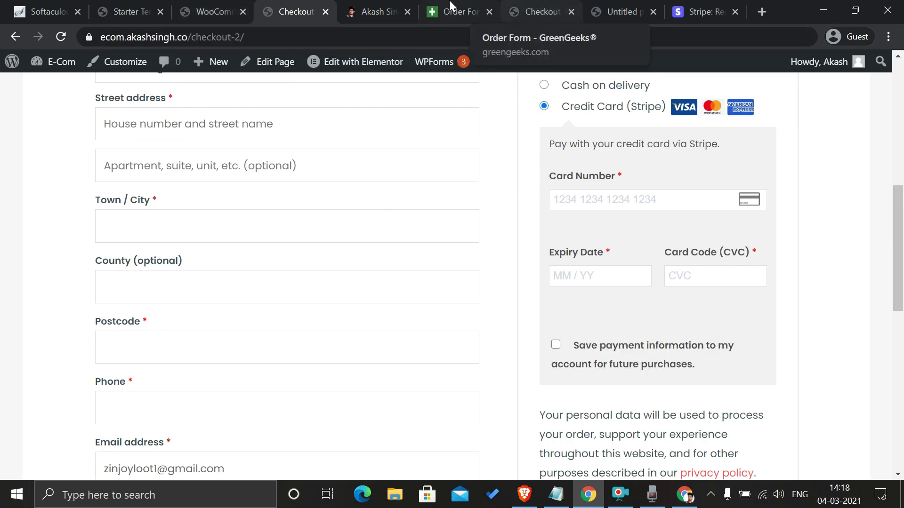
left_click(622, 6)
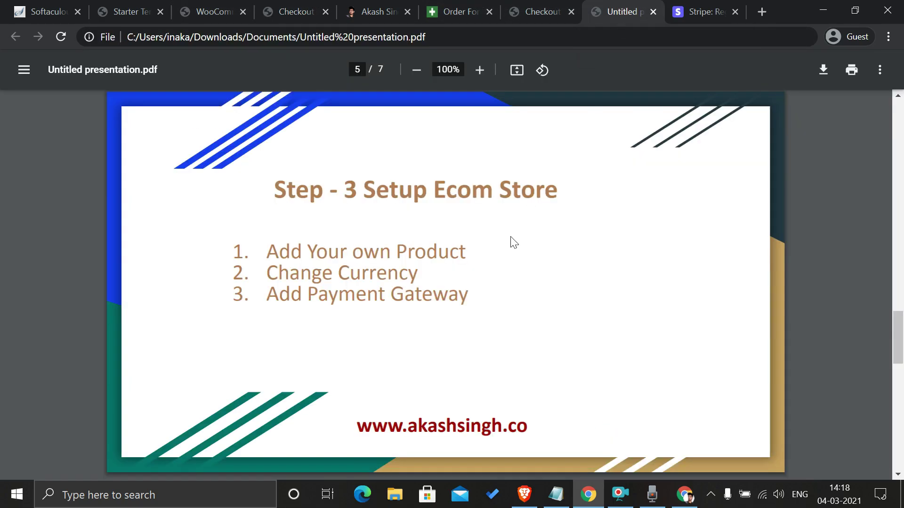
Step: Advance to the 'Change The Look Of Your Website' slide, then go back to the $15.00 checkout
key("Right")
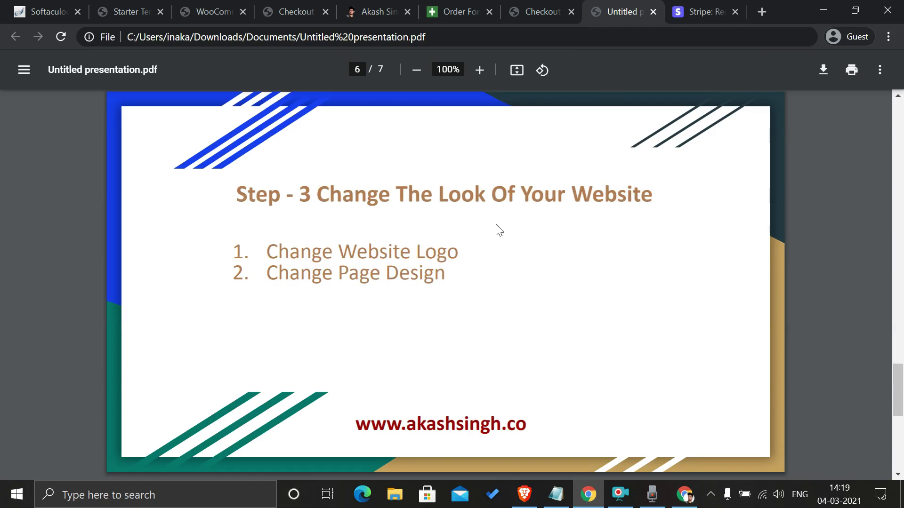
left_click(245, 7)
left_click(273, 7)
Step: Refresh the checkout, then launch the Customizer from the E-Com homepage
scroll(161, 109, "up", 3)
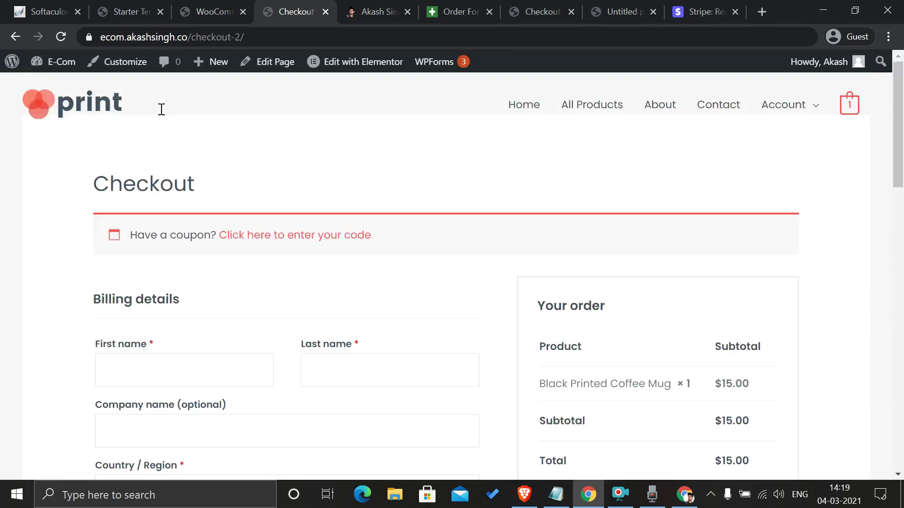
key("F5")
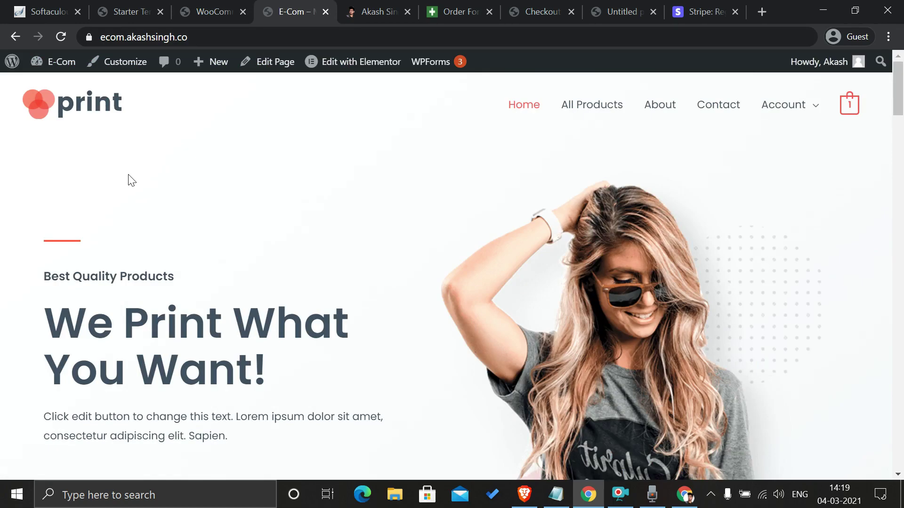
left_click(597, 9)
left_click(286, 7)
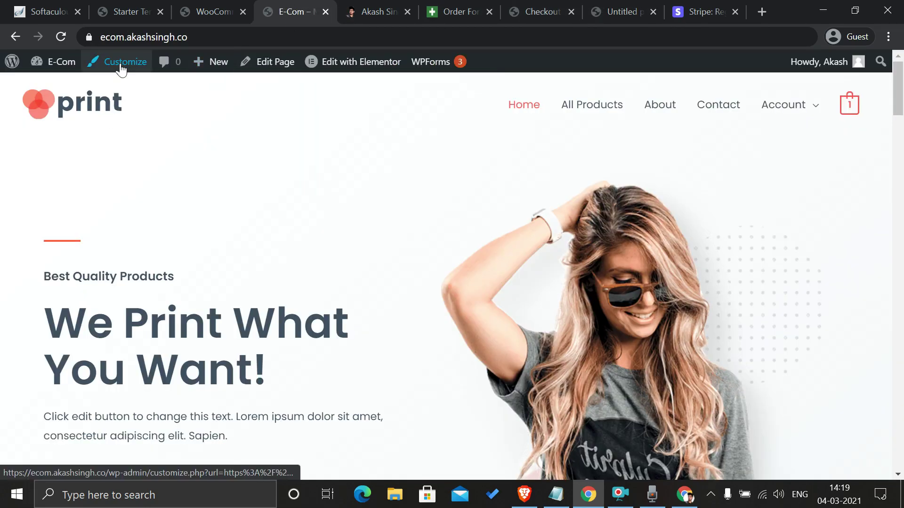
left_click(135, 60)
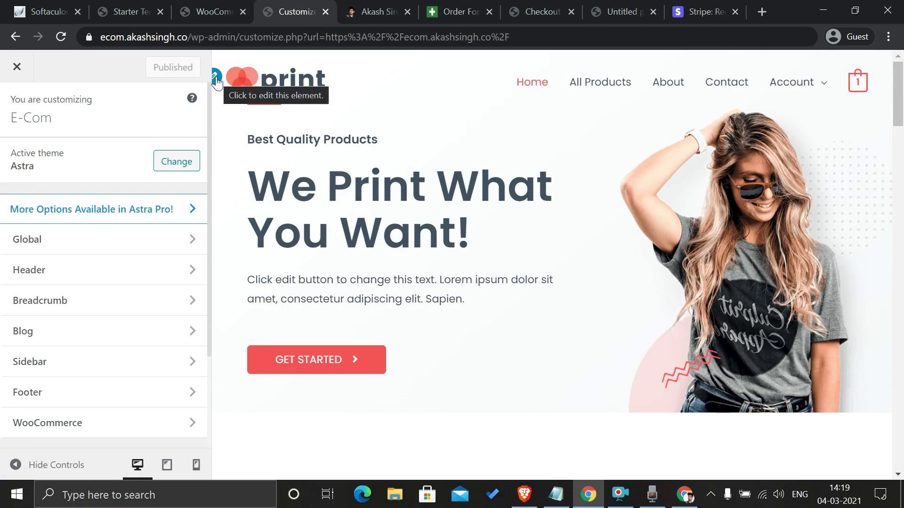
Step: Upload E-Com.png and set it as the site logo, skipping cropping
left_click(217, 78)
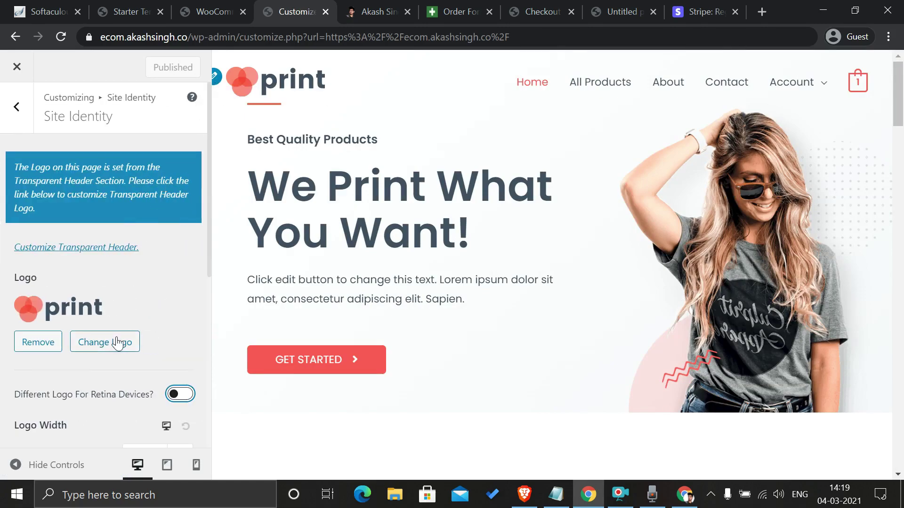
scroll(113, 337, "down", 1)
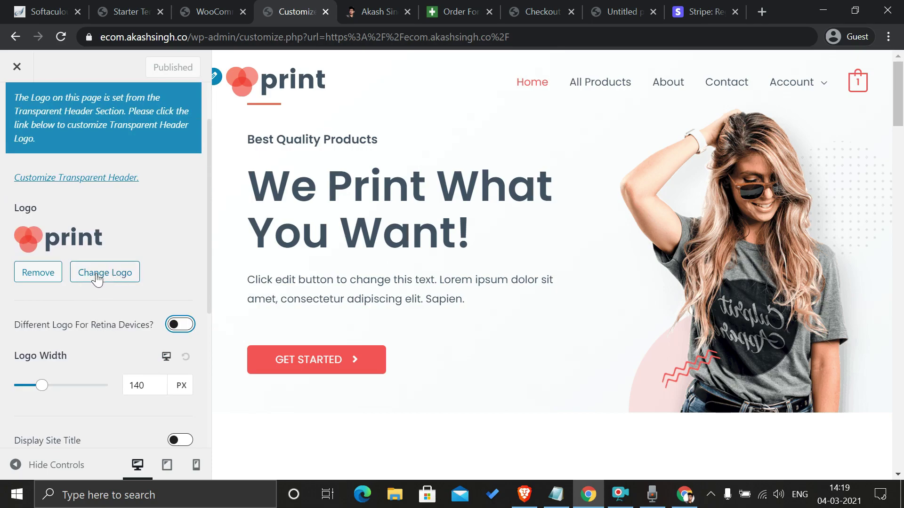
left_click(97, 279)
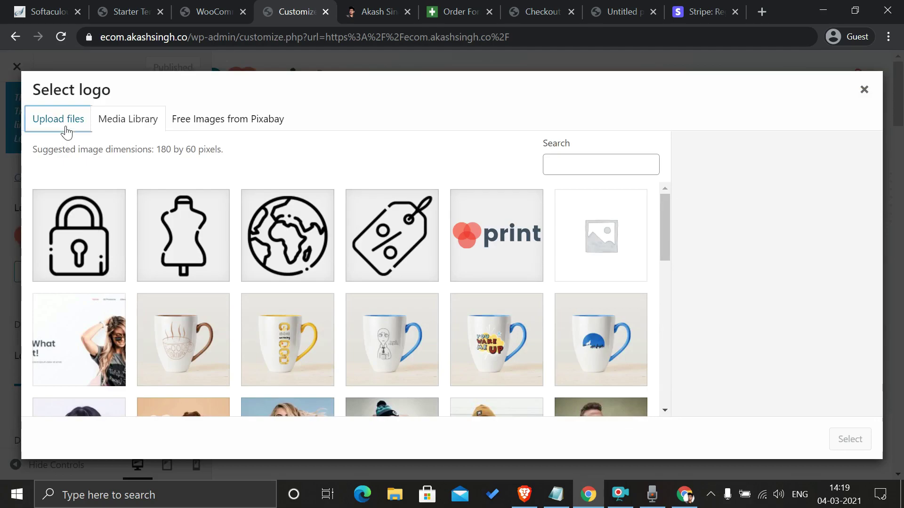
left_click(59, 119)
left_click(425, 305)
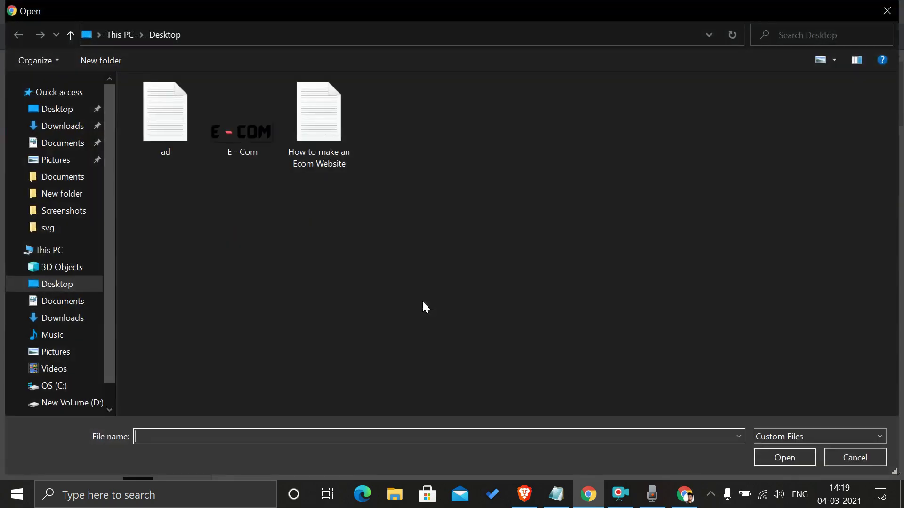
left_click(258, 140)
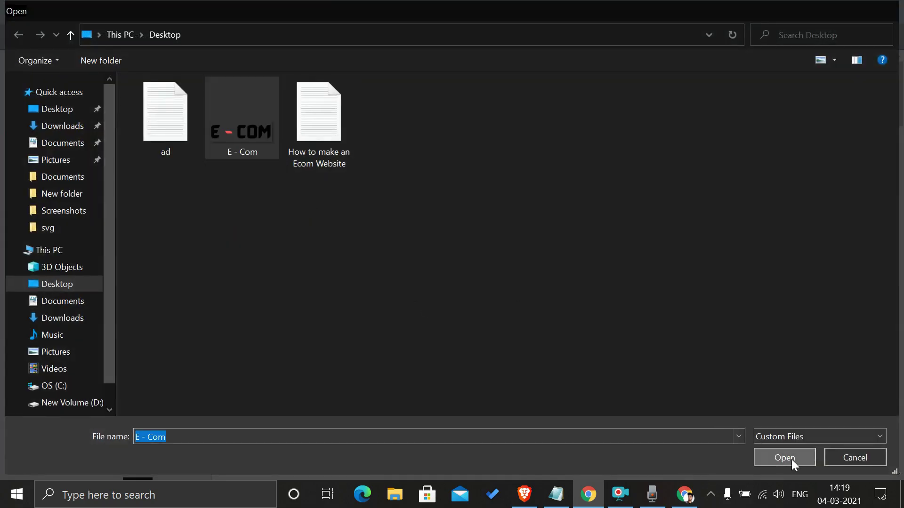
left_click(784, 457)
scroll(823, 335, "down", 3)
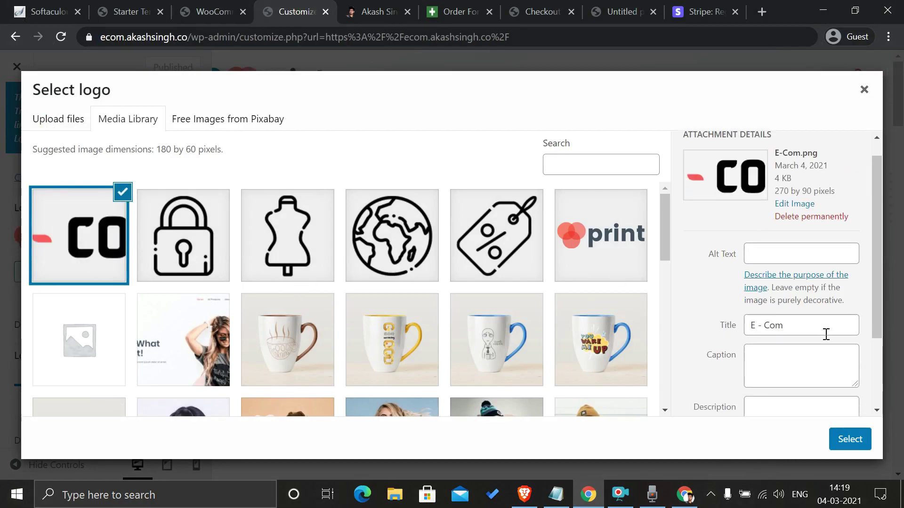
left_click(849, 439)
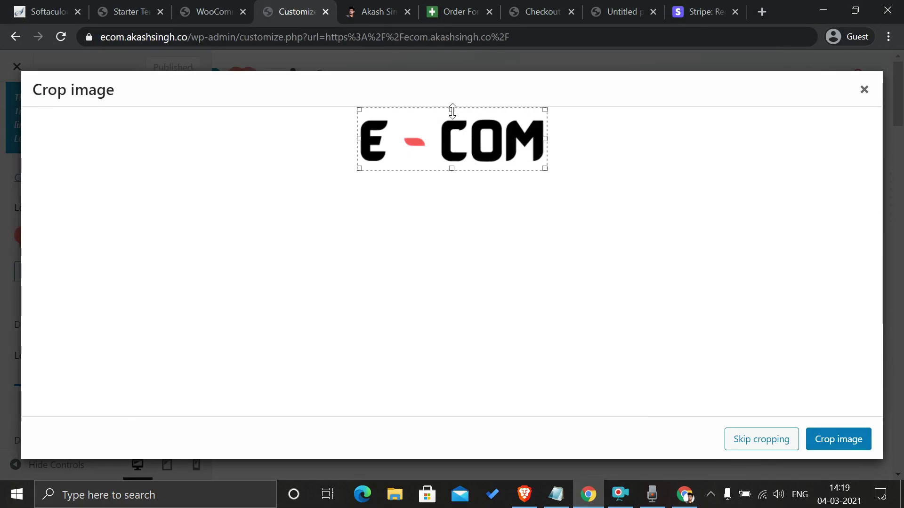
left_click(759, 444)
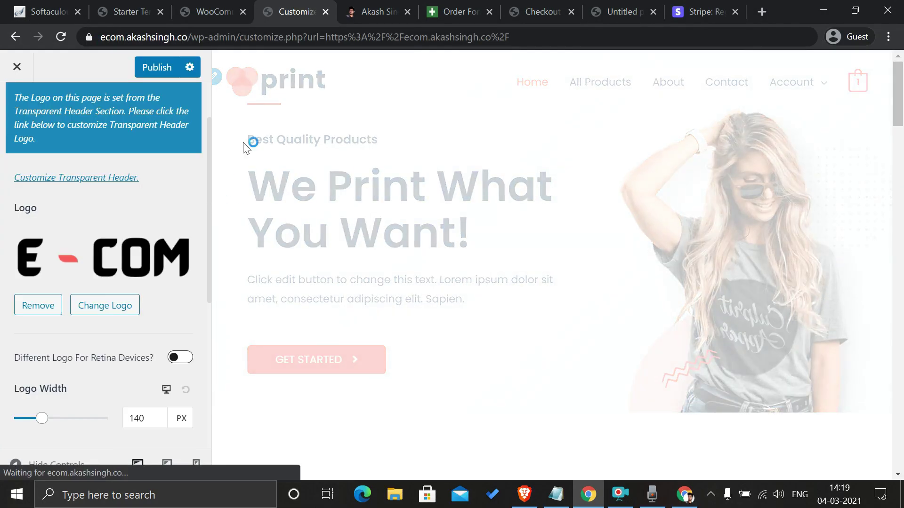